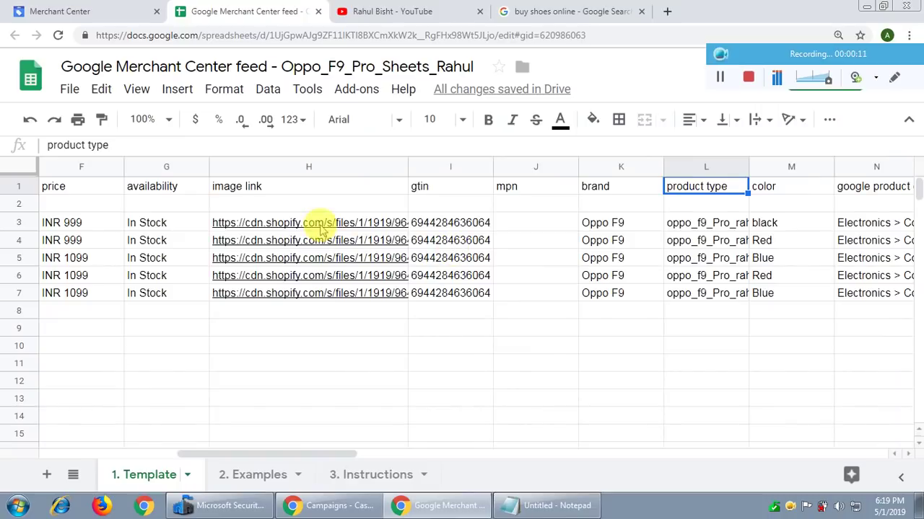
# Switch to Google Ads and review the conversions of the enabled shopping campaigns in the Case_Phone account
pyautogui.click(328, 505)
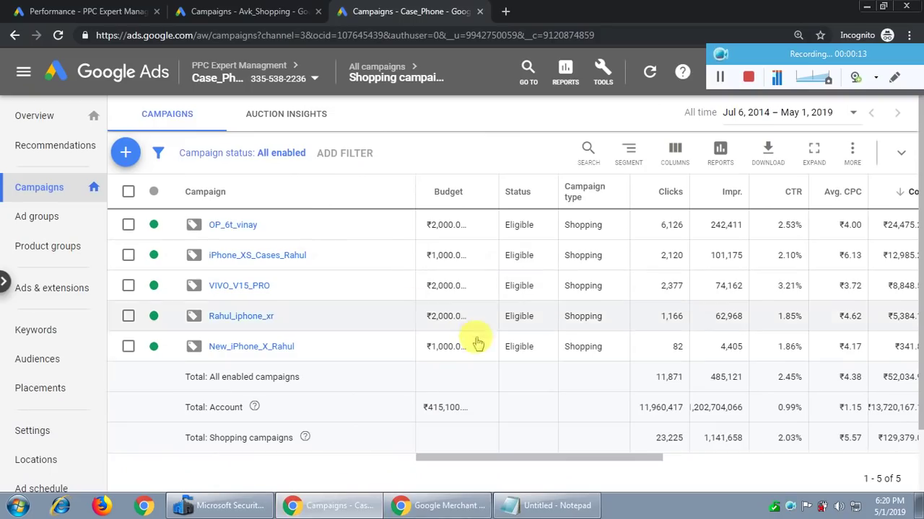
pyautogui.moveTo(605, 457); pyautogui.dragTo(723, 457)
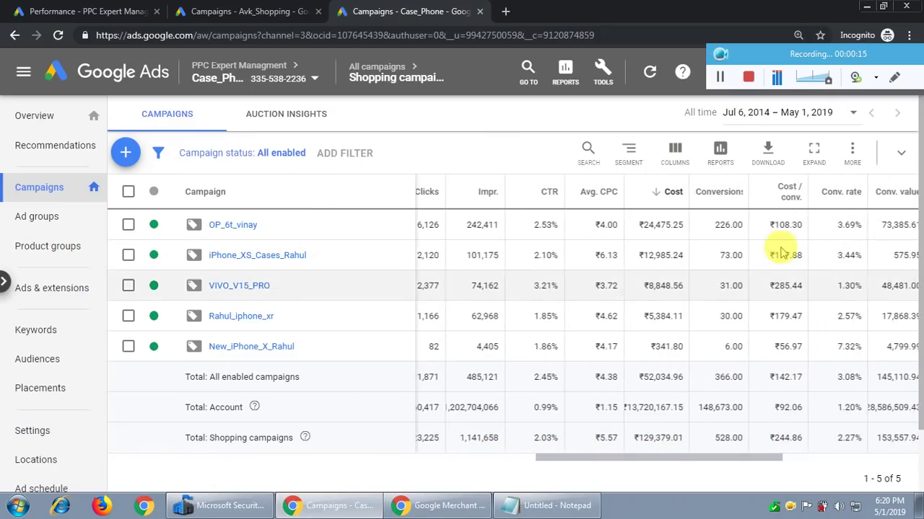
pyautogui.moveTo(714, 224); pyautogui.dragTo(731, 224)
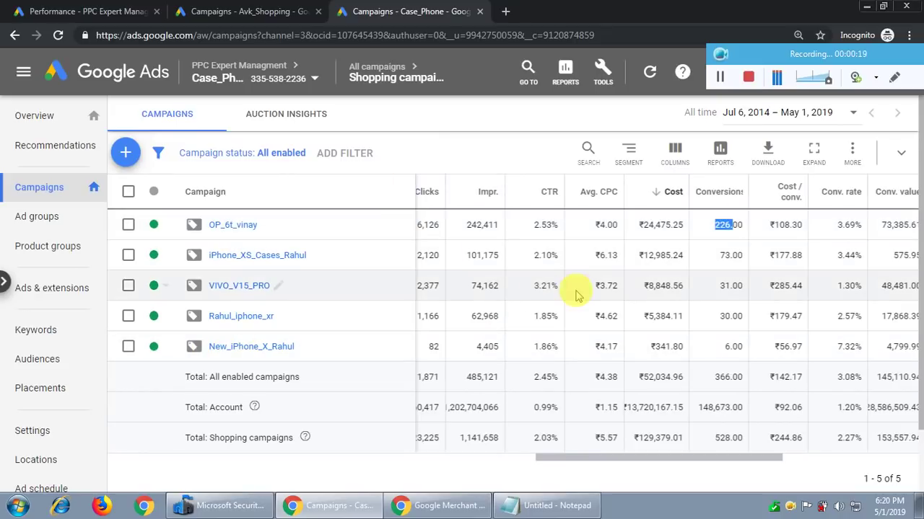
# Review the conversions, conversion value and cost of the enabled shopping campaign in the Avk_Shopping account
pyautogui.click(252, 12)
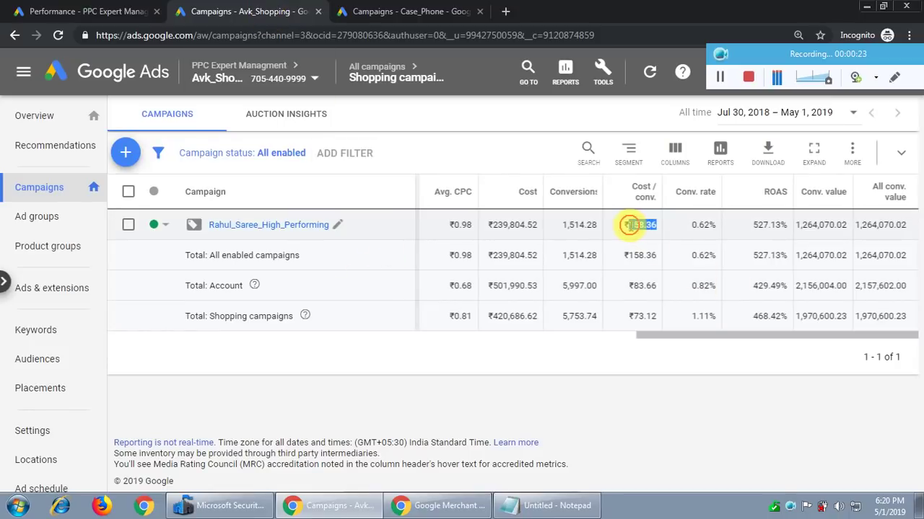
pyautogui.click(562, 224)
pyautogui.moveTo(562, 224); pyautogui.dragTo(597, 231)
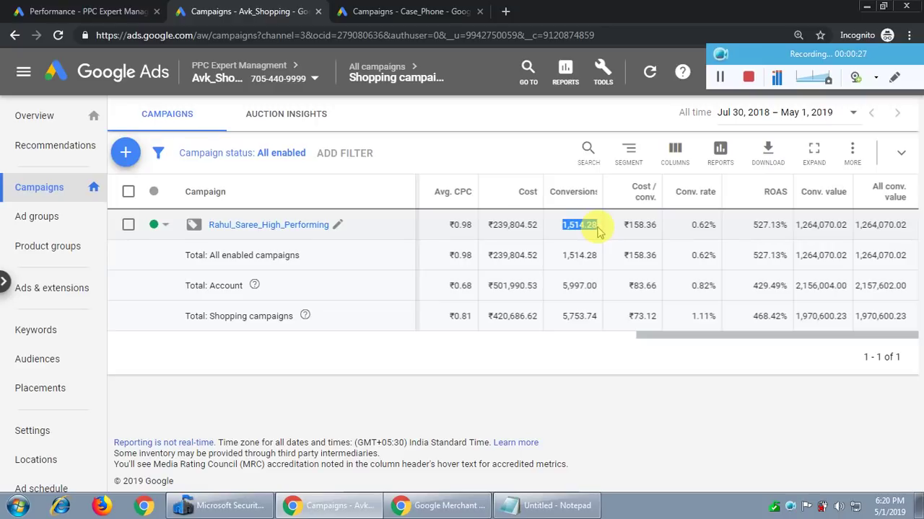
pyautogui.moveTo(795, 225); pyautogui.dragTo(848, 225)
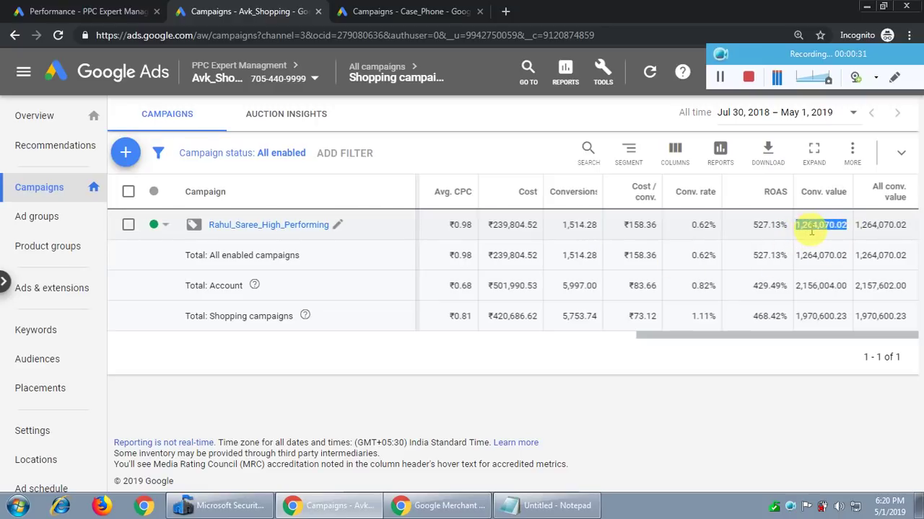
pyautogui.moveTo(493, 225); pyautogui.dragTo(539, 225)
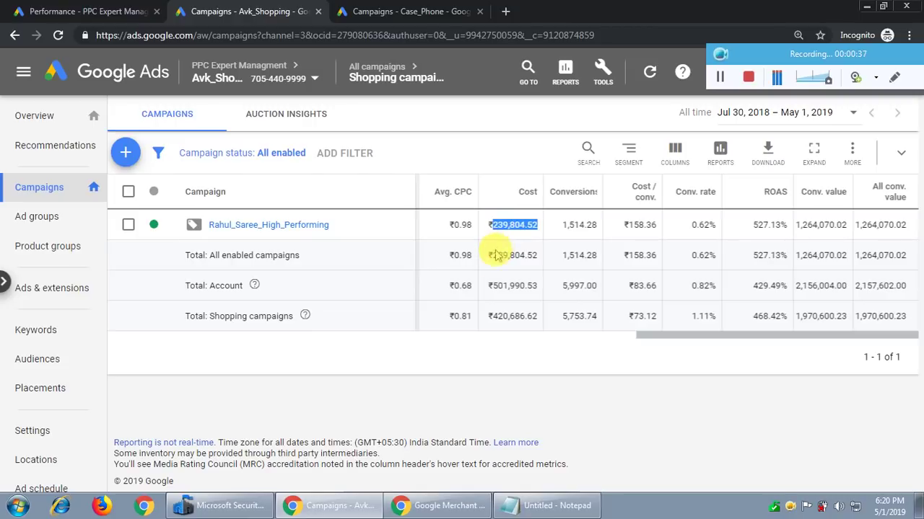
# Switch to the Merchant Center feed spreadsheet and go through the headers from price back to id in cell A1
pyautogui.click(444, 505)
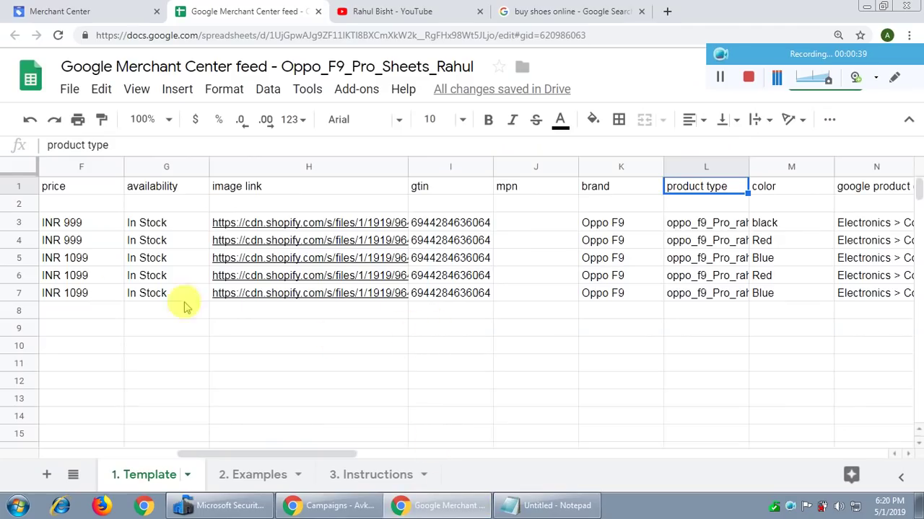
pyautogui.click(89, 202)
pyautogui.click(94, 187)
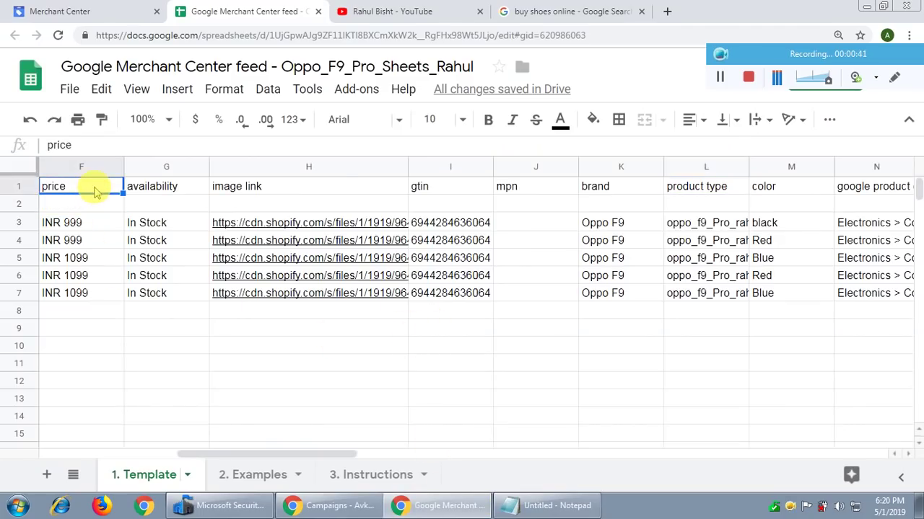
pyautogui.press('Left')
pyautogui.press('Left')
pyautogui.press('Left')
pyautogui.press('Left')
pyautogui.press('Left')
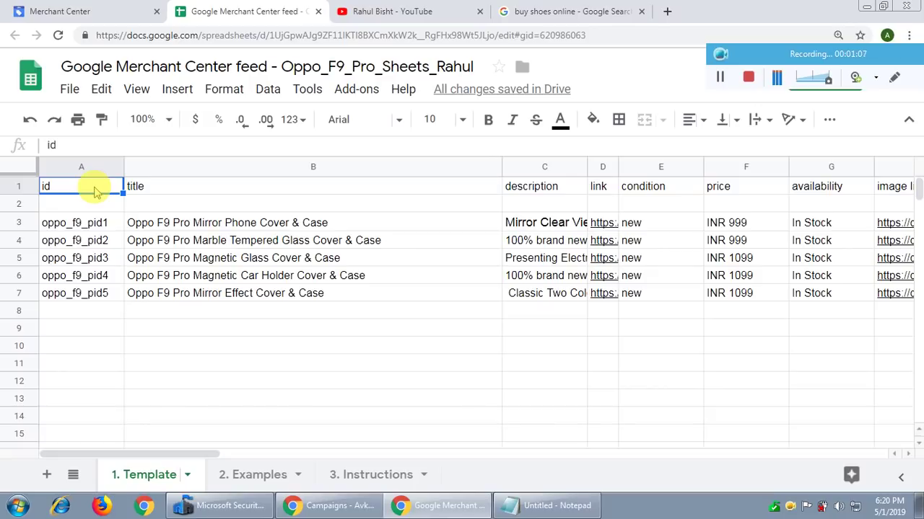
# Look over the primary feeds list in Merchant Center and return to the feed spreadsheet
pyautogui.click(72, 11)
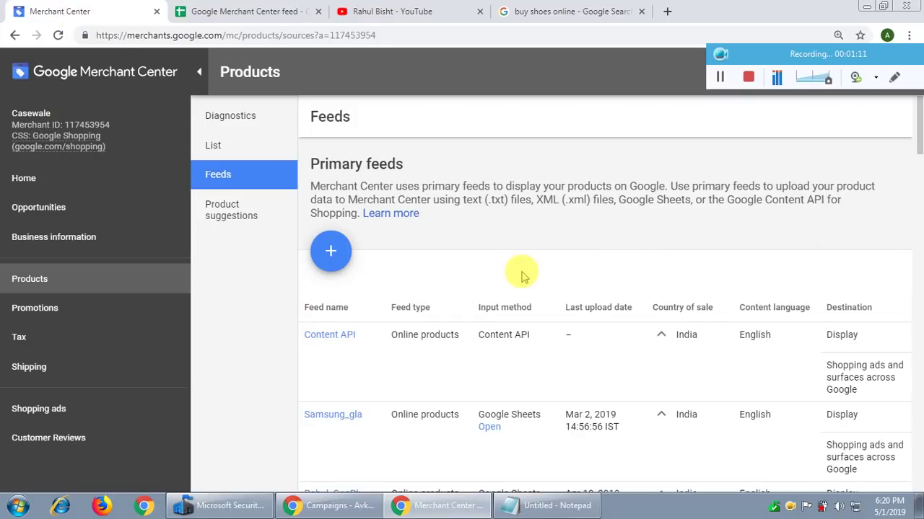
pyautogui.scroll(-1, 523, 276)
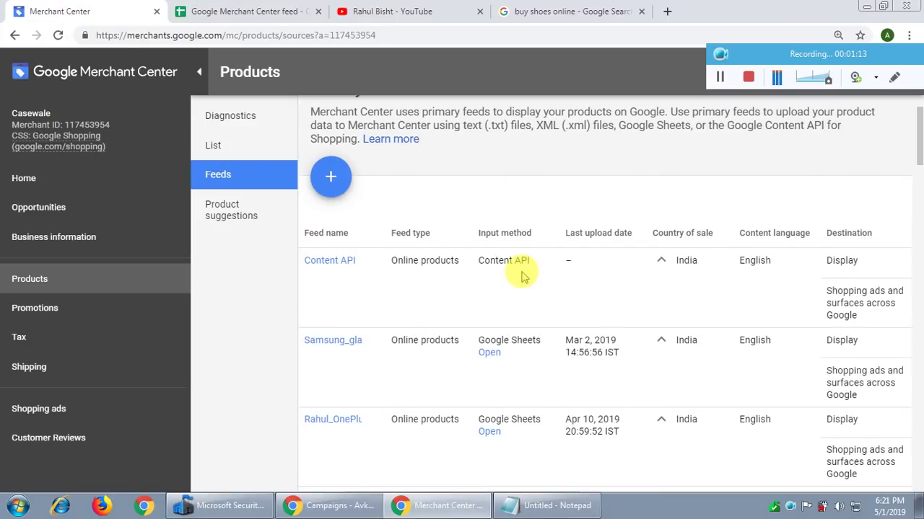
pyautogui.click(238, 9)
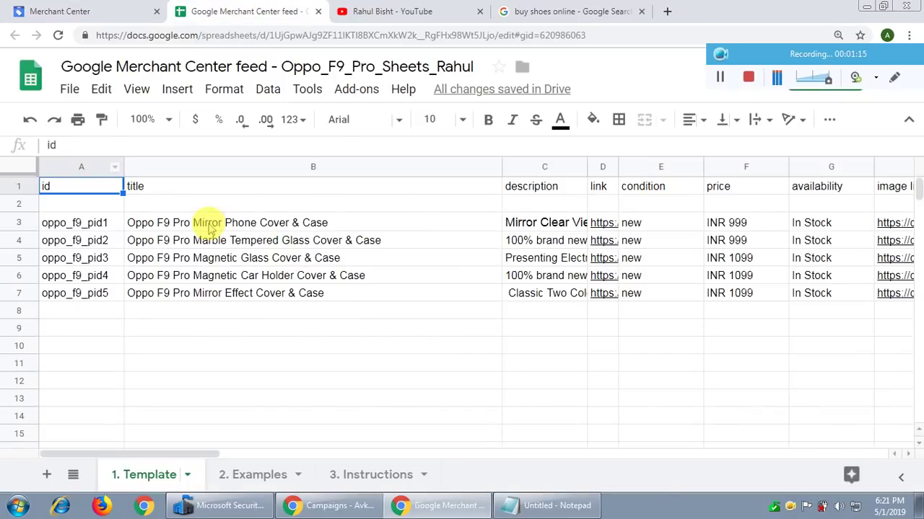
# Examine the first product's title and the feed's column headers from title across to product type
pyautogui.click(235, 226)
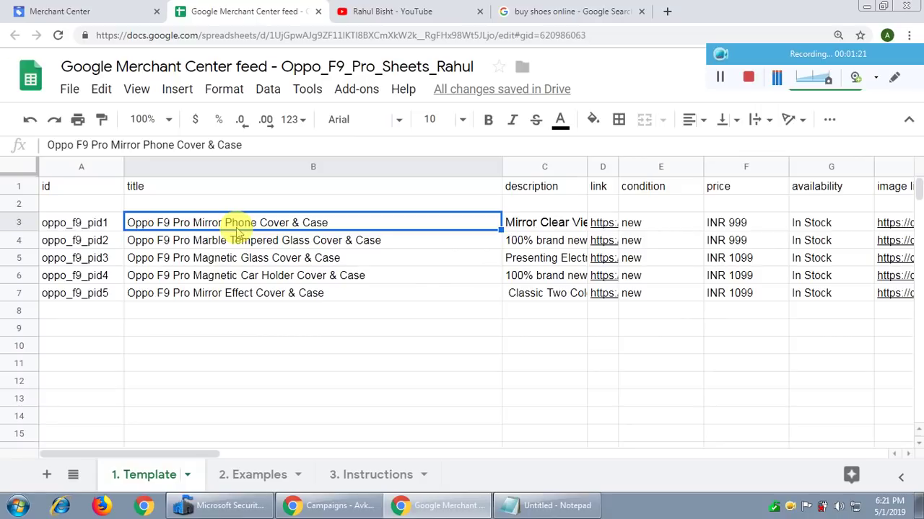
pyautogui.click(300, 192)
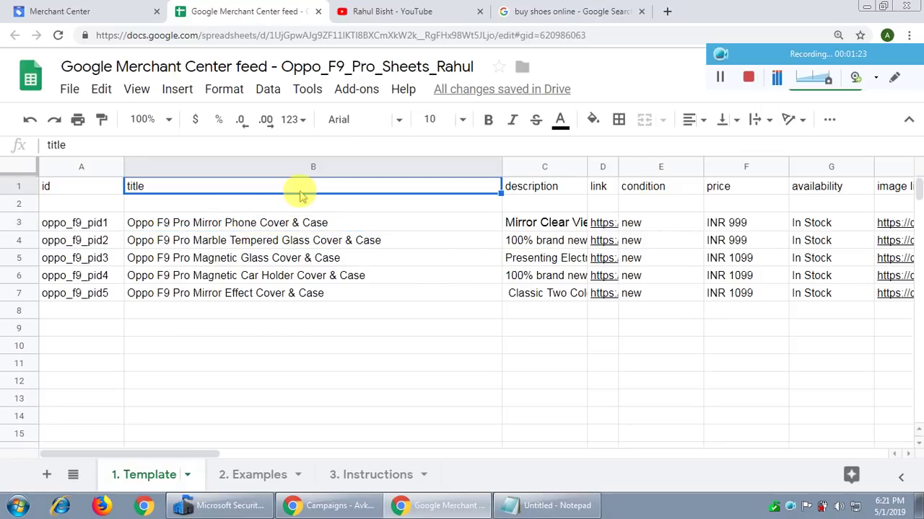
pyautogui.press('Right')
pyautogui.press('Right')
pyautogui.press('Right')
pyautogui.press('Right')
pyautogui.press('Right')
pyautogui.press('Right')
pyautogui.press('Right')
pyautogui.press('Right')
pyautogui.press('Right')
pyautogui.press('Right')
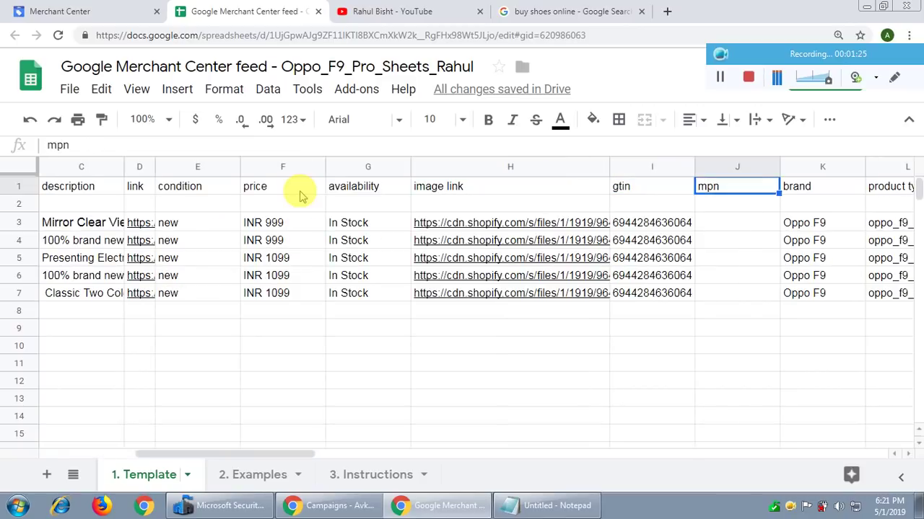
pyautogui.press('Right')
pyautogui.press('Left')
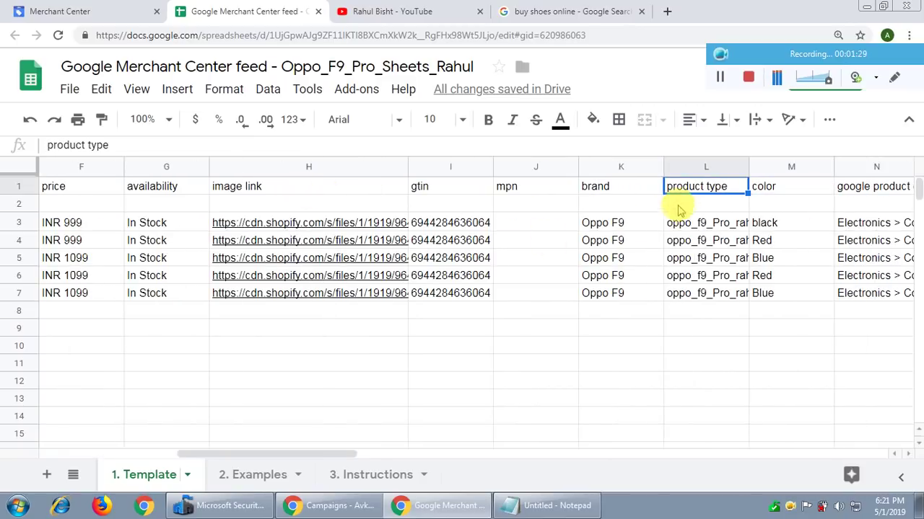
# Widen the product type column to fit its values and check the entries in rows 3 to 7
pyautogui.moveTo(748, 166); pyautogui.dragTo(787, 166)
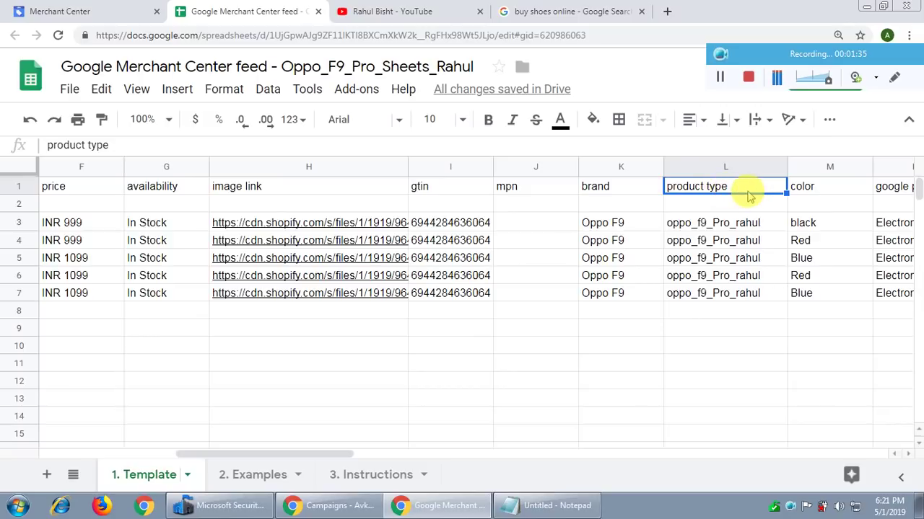
pyautogui.click(721, 223)
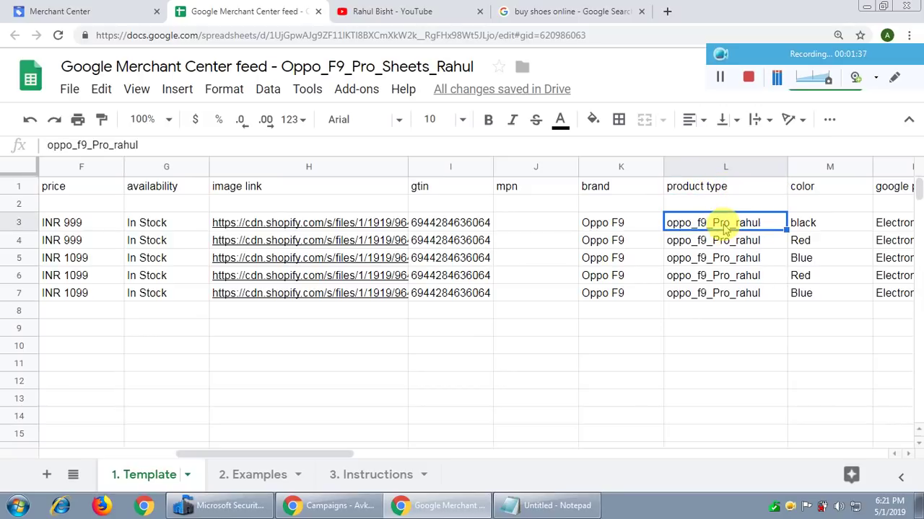
pyautogui.click(729, 241)
pyautogui.click(733, 259)
pyautogui.click(735, 278)
pyautogui.click(741, 297)
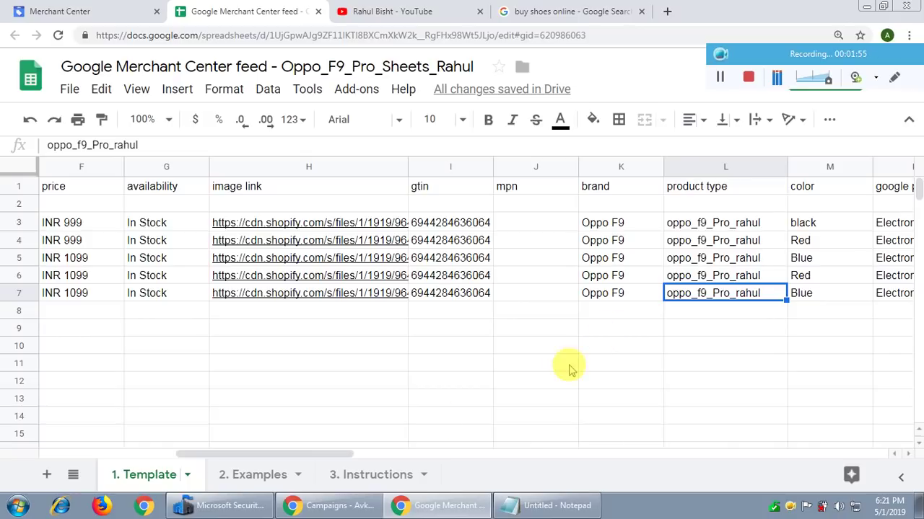
# Look at the Case_Phone shopping campaigns in Google Ads and return to the feed spreadsheet
pyautogui.click(328, 506)
pyautogui.click(368, 11)
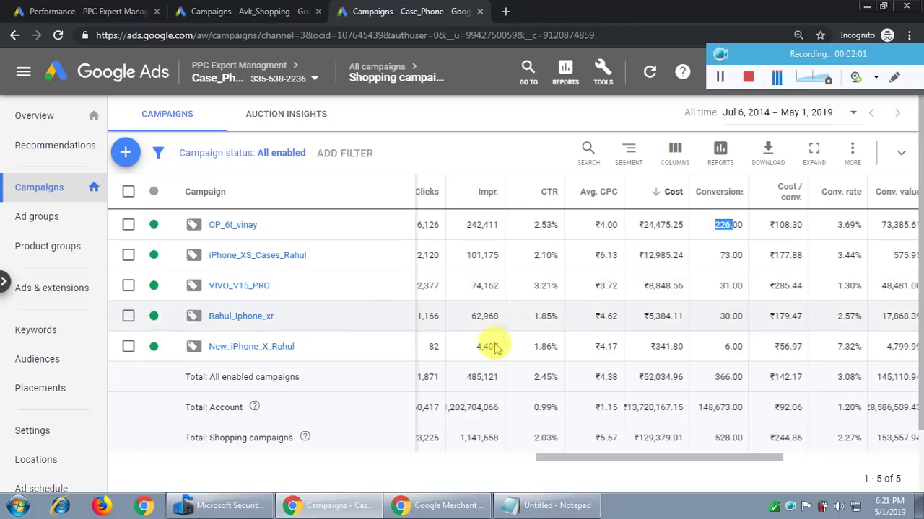
pyautogui.click(448, 506)
# Go through the feed's header row from image link back to id
pyautogui.click(292, 188)
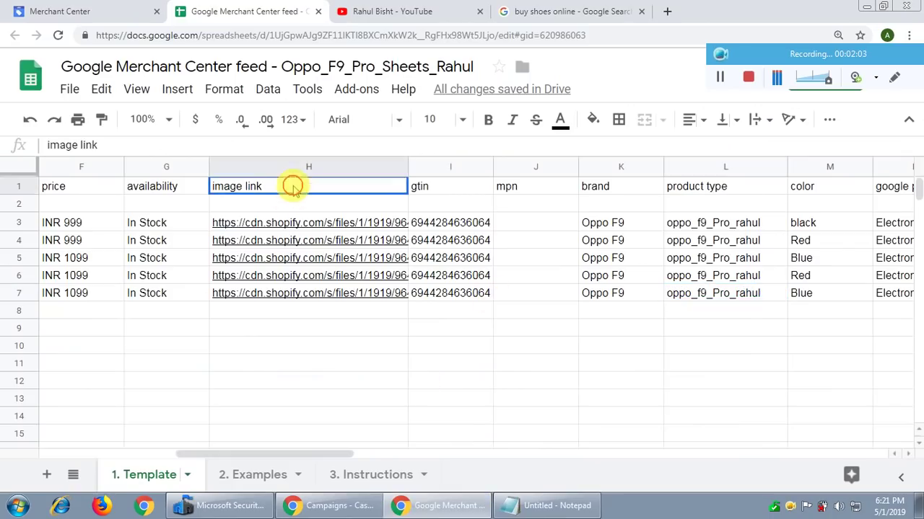
pyautogui.press('Left')
pyautogui.press('Left')
pyautogui.press('Left')
pyautogui.press('Left')
pyautogui.press('Left')
pyautogui.press('Left')
pyautogui.press('Left')
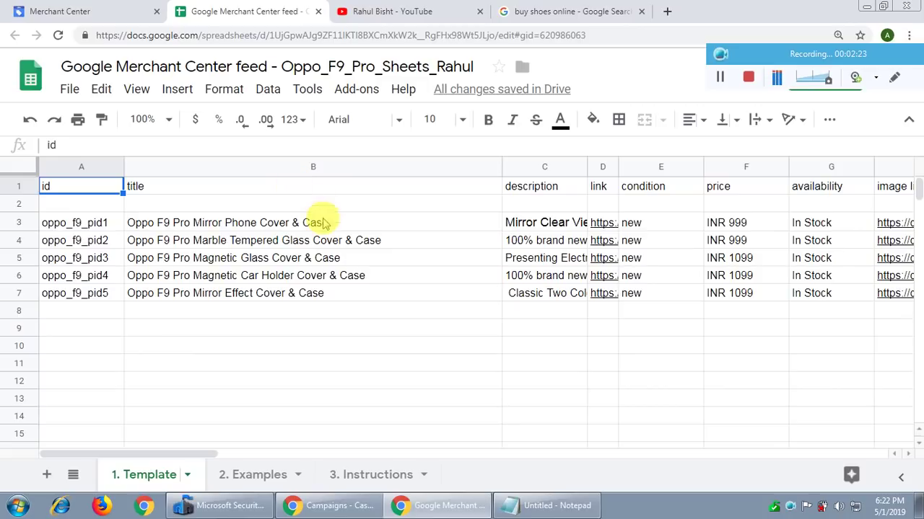
# Examine the feed's column headers one by one from title across to color
pyautogui.click(151, 189)
pyautogui.click(545, 190)
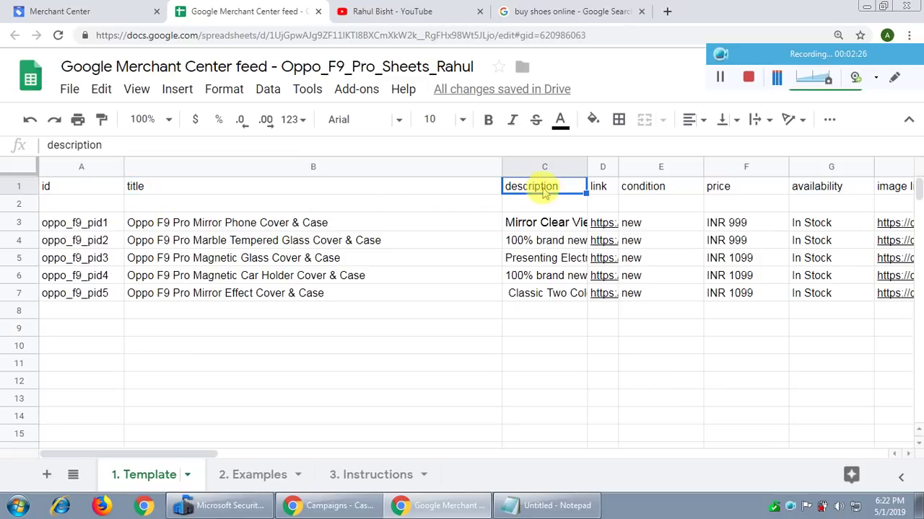
pyautogui.click(610, 187)
pyautogui.click(671, 188)
pyautogui.click(718, 189)
pyautogui.press('Right')
pyautogui.press('Right')
pyautogui.press('Right')
pyautogui.press('Right')
pyautogui.press('Right')
pyautogui.press('Right')
pyautogui.press('Right')
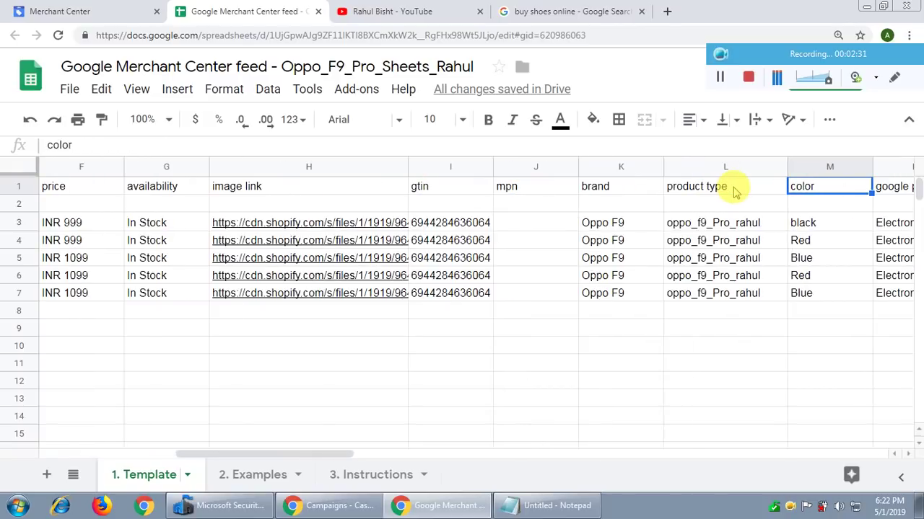
# Go back along the header row from color to the id column
pyautogui.press('Left')
pyautogui.press('Left')
pyautogui.press('Left')
pyautogui.press('Left')
pyautogui.press('Left')
pyautogui.press('Left')
pyautogui.press('Left')
pyautogui.press('Left')
pyautogui.press('Left')
pyautogui.press('Left')
pyautogui.press('Left')
pyautogui.press('Left')
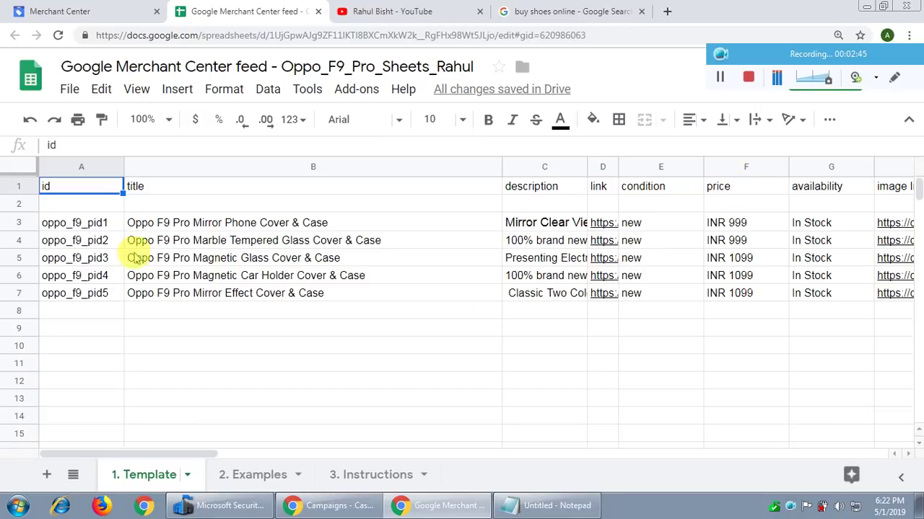
# Examine the first product's id and the id, title and description headers
pyautogui.click(85, 230)
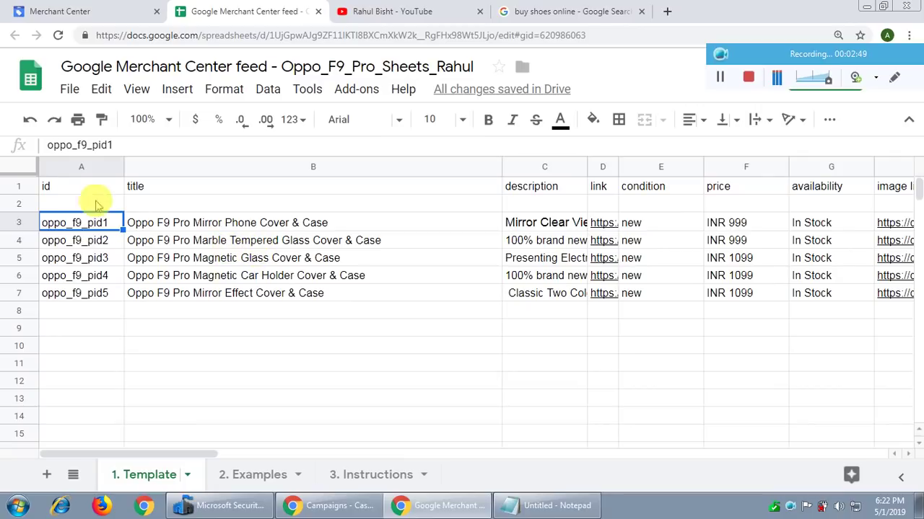
pyautogui.click(62, 190)
pyautogui.click(169, 188)
pyautogui.click(517, 186)
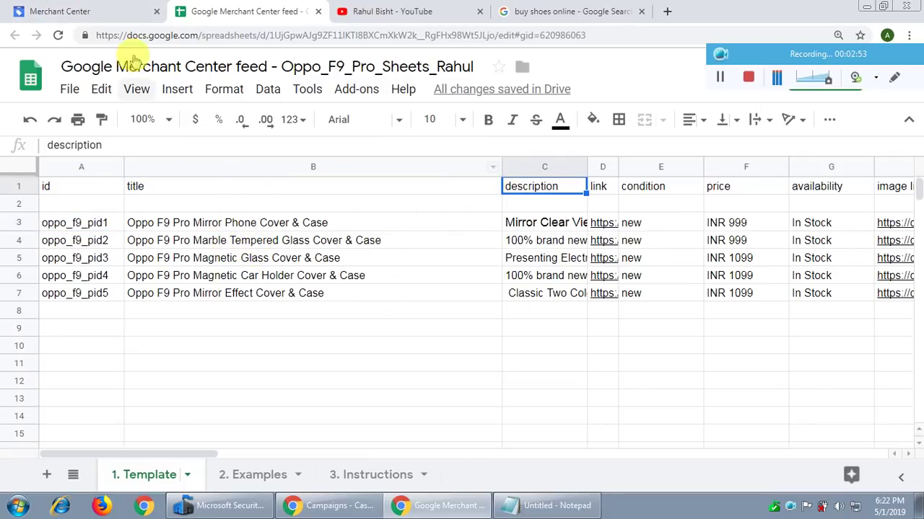
# Check the primary feeds list in Merchant Center, and return to the feed sheet's id and title headers
pyautogui.click(91, 12)
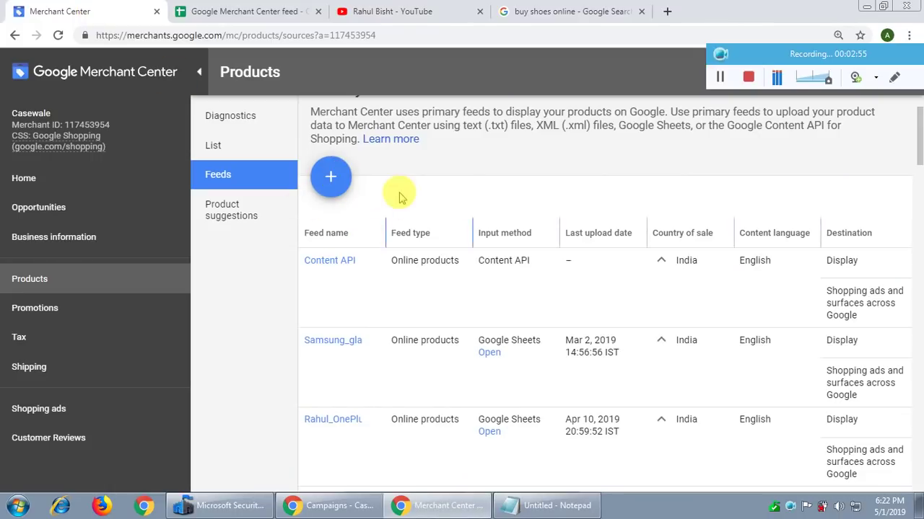
pyautogui.click(253, 13)
pyautogui.click(98, 192)
pyautogui.click(199, 193)
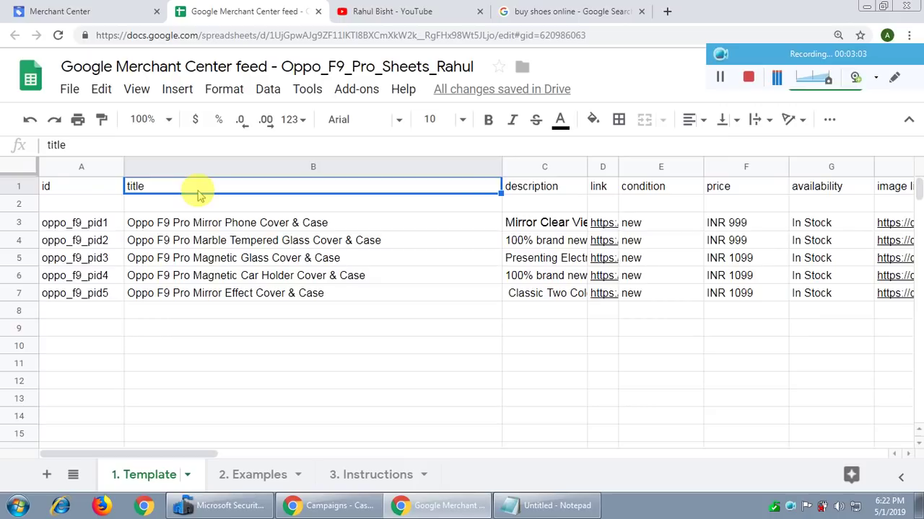
# Examine the id header together with the product ids in rows 3 and 4
pyautogui.click(90, 226)
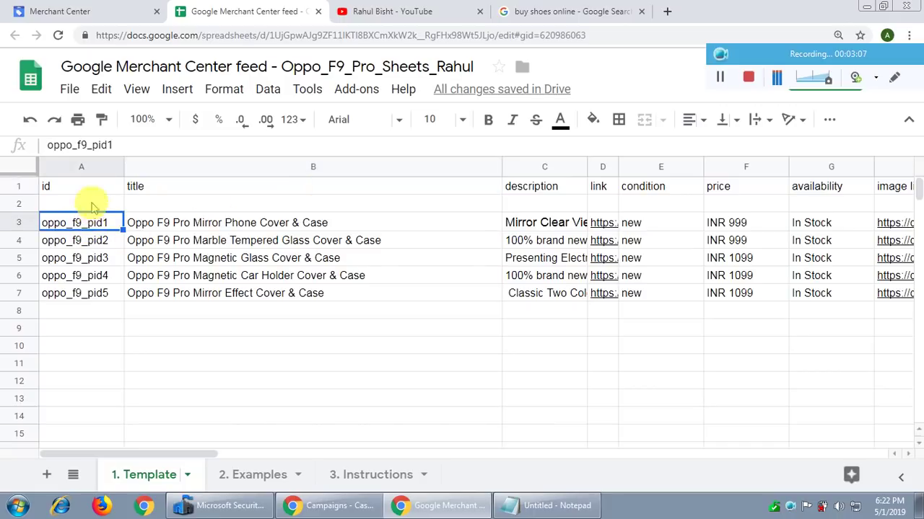
pyautogui.click(92, 189)
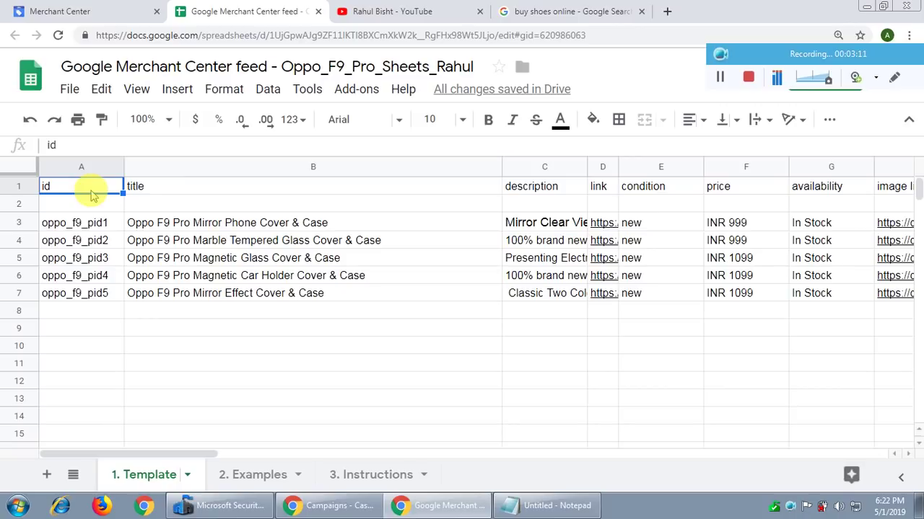
pyautogui.click(92, 225)
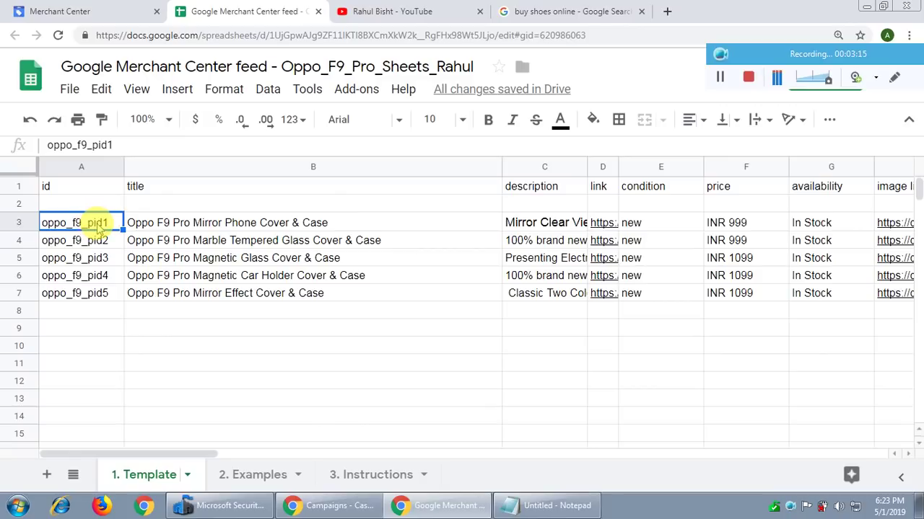
pyautogui.click(82, 243)
pyautogui.click(80, 224)
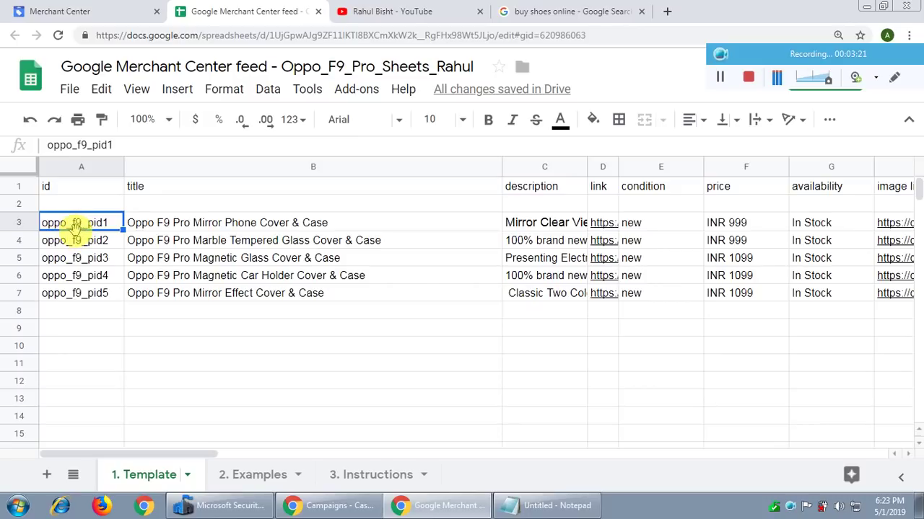
# Go through the product ids in rows 4 to 7 one by one
pyautogui.click(98, 241)
pyautogui.click(107, 258)
pyautogui.click(108, 275)
pyautogui.click(100, 293)
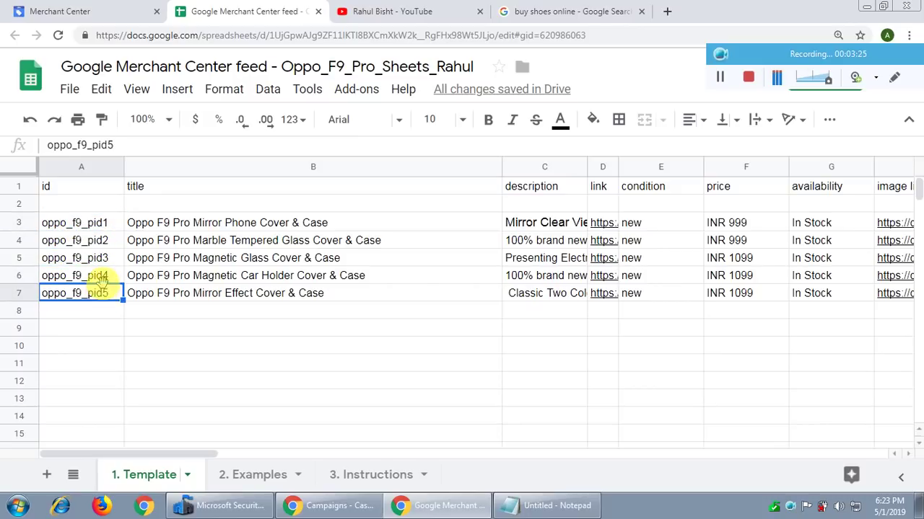
# Review all five product ids in rows 3 to 7, ending back on the first product's id
pyautogui.click(95, 223)
pyautogui.click(97, 241)
pyautogui.click(100, 258)
pyautogui.click(99, 276)
pyautogui.click(99, 293)
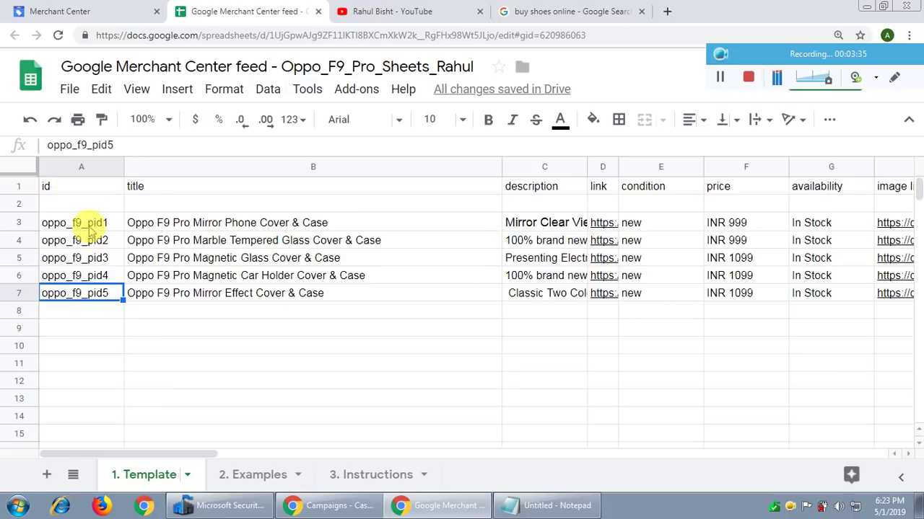
pyautogui.click(89, 225)
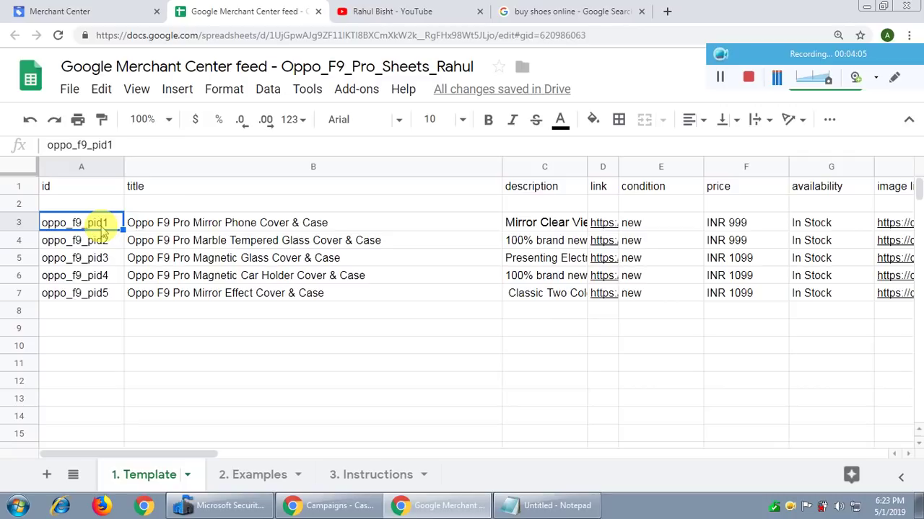
# Examine the title header and compare the titles of the first two products
pyautogui.click(163, 186)
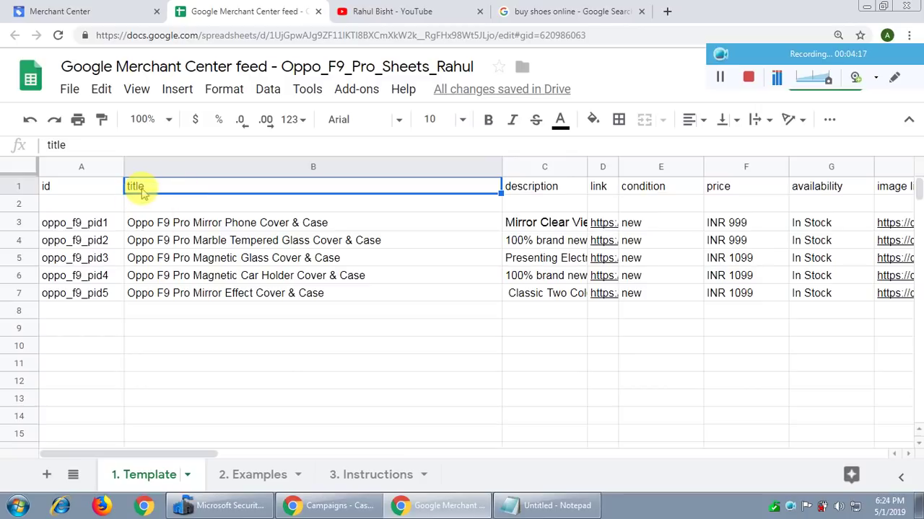
pyautogui.click(184, 227)
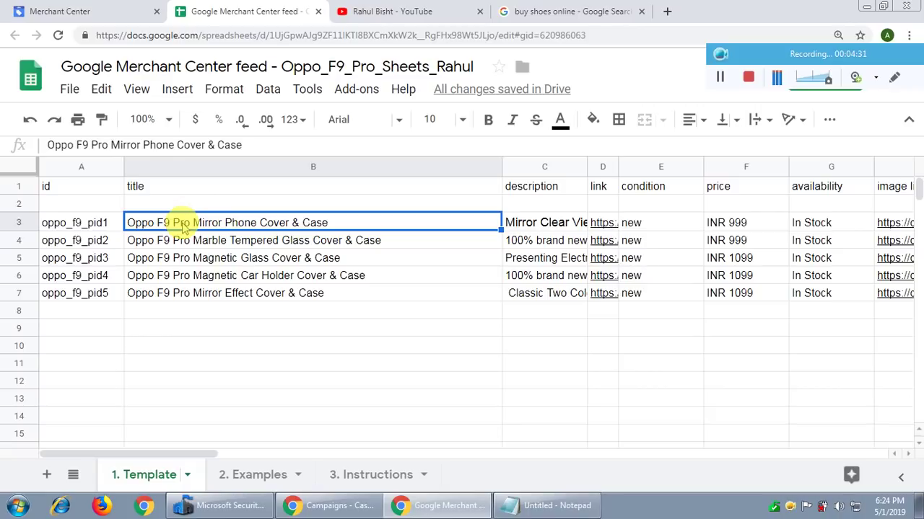
pyautogui.click(251, 243)
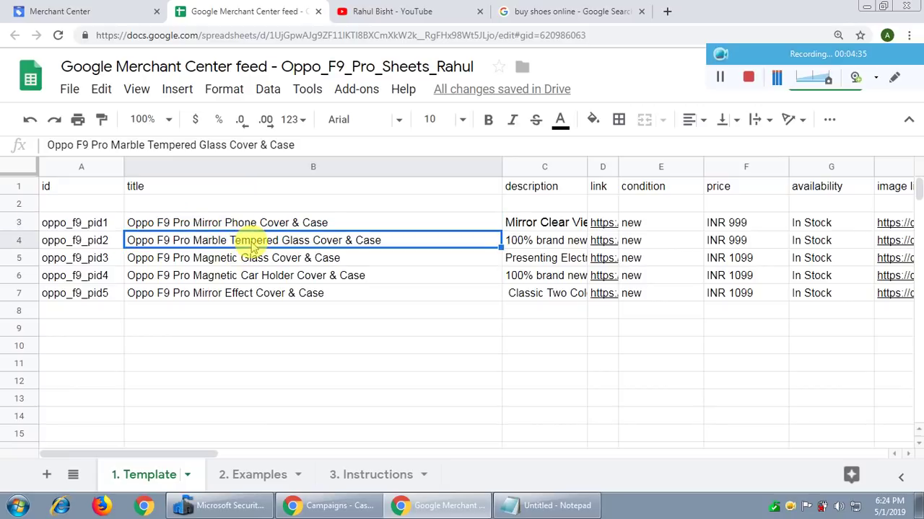
pyautogui.click(205, 223)
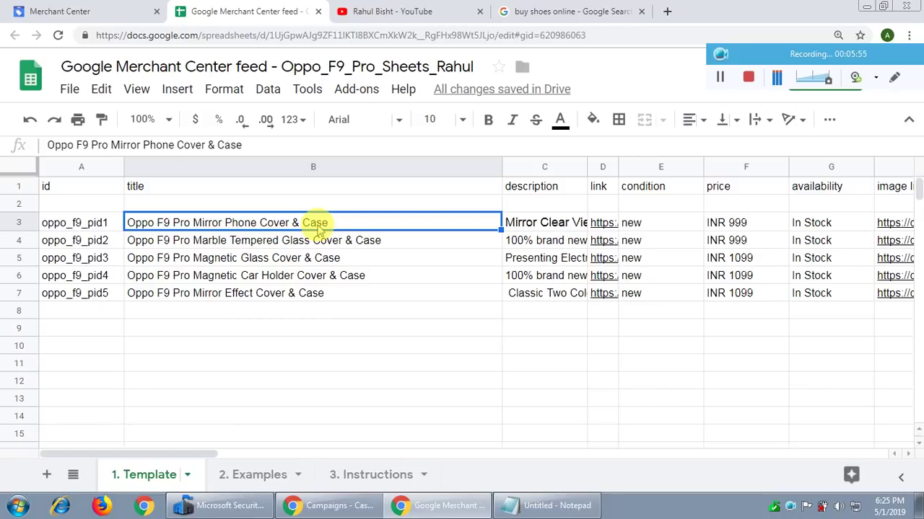
# Go through the product titles in rows 4 to 7 and return to the title in row 3
pyautogui.click(187, 242)
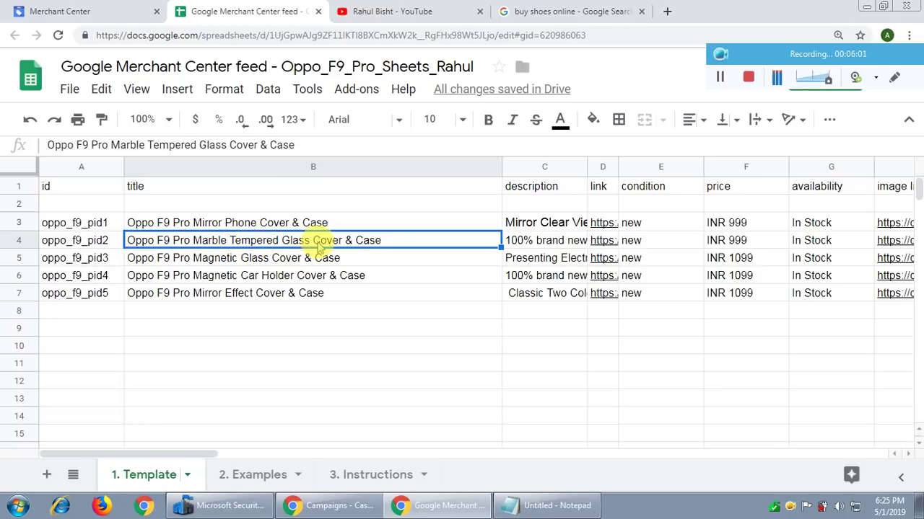
pyautogui.click(297, 263)
pyautogui.click(304, 278)
pyautogui.click(295, 295)
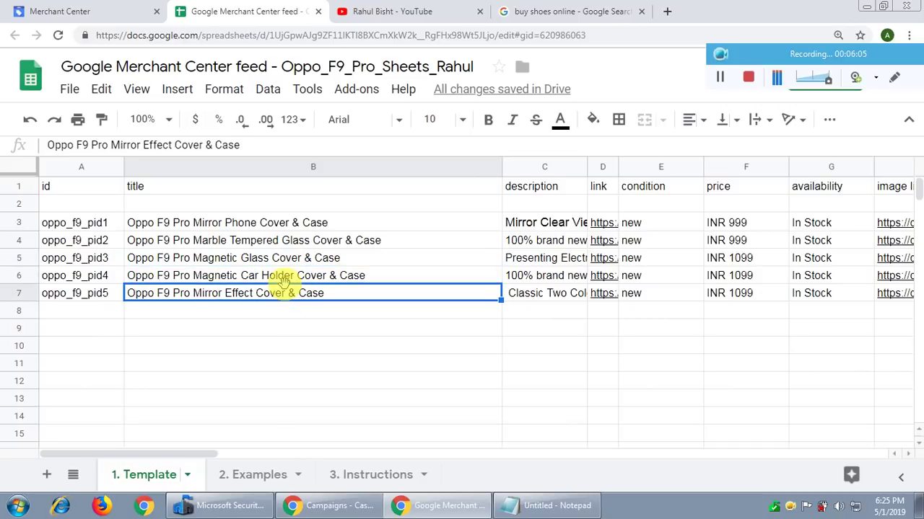
pyautogui.click(221, 222)
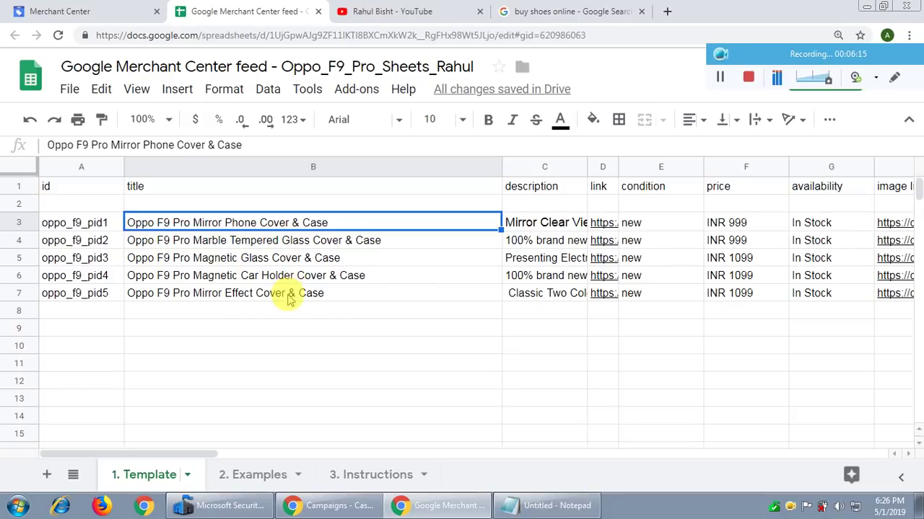
# Compare the first two product titles again and read on through the title in row 7
pyautogui.click(343, 243)
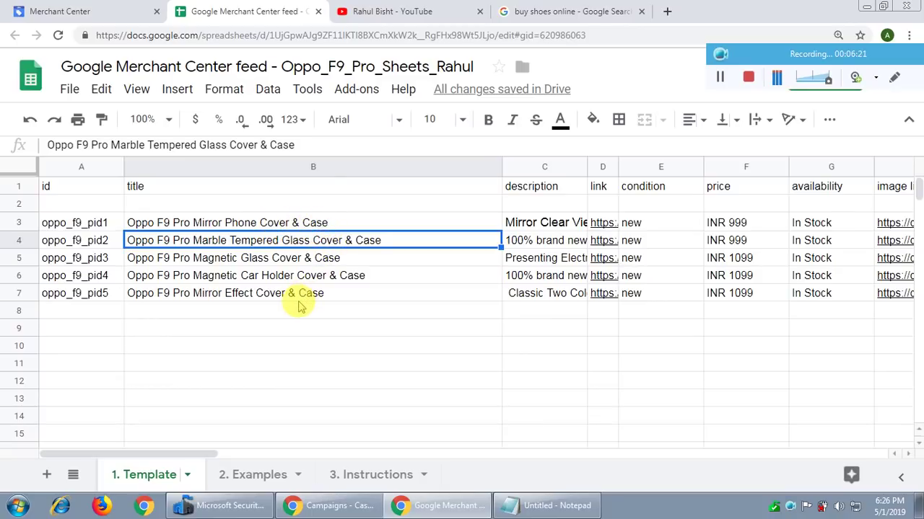
pyautogui.click(193, 223)
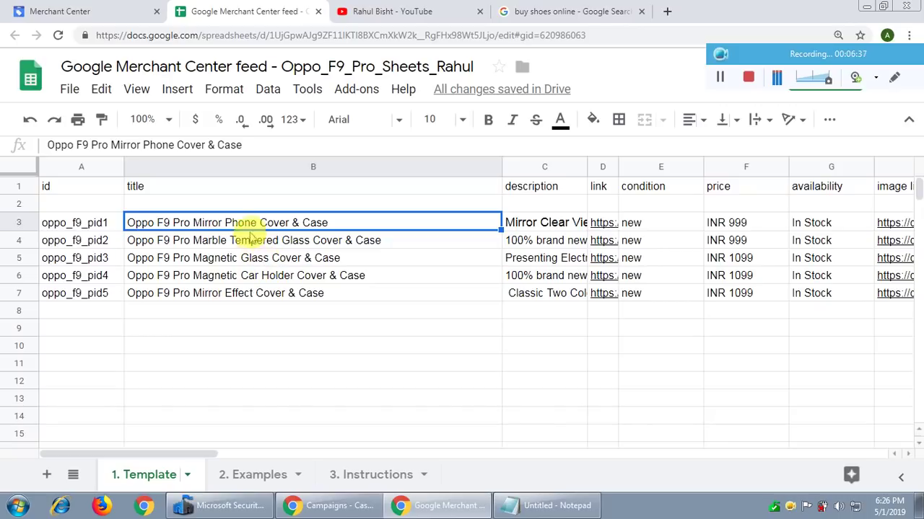
pyautogui.click(269, 242)
pyautogui.click(280, 260)
pyautogui.click(286, 276)
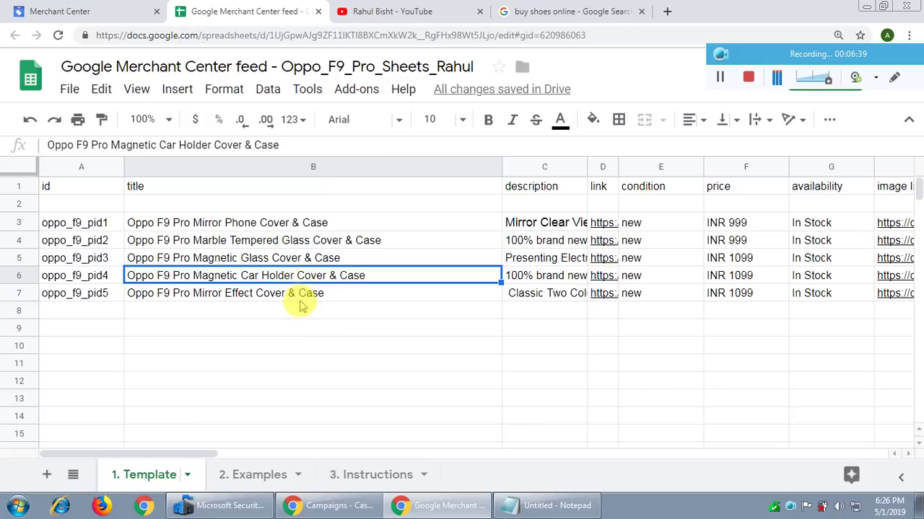
pyautogui.click(303, 295)
# Read all five product titles from row 3 to row 7 once more, ending on the first title
pyautogui.click(283, 224)
pyautogui.click(292, 243)
pyautogui.click(297, 259)
pyautogui.click(303, 278)
pyautogui.click(307, 294)
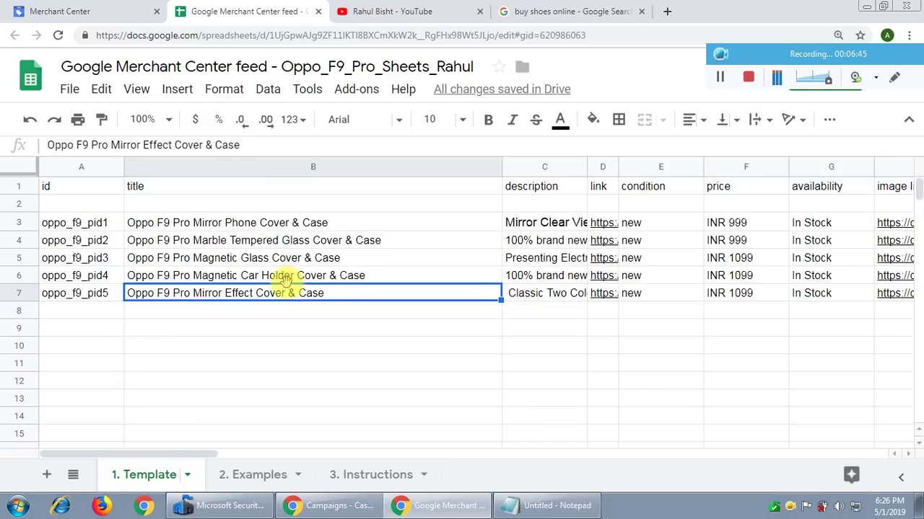
pyautogui.click(236, 223)
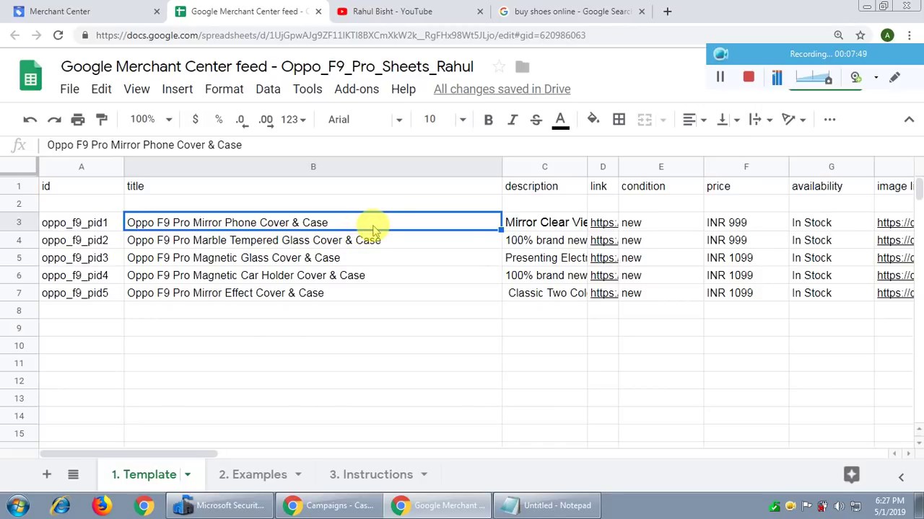
# Examine the descriptions of the first two products and compare them with the first product's title
pyautogui.click(541, 223)
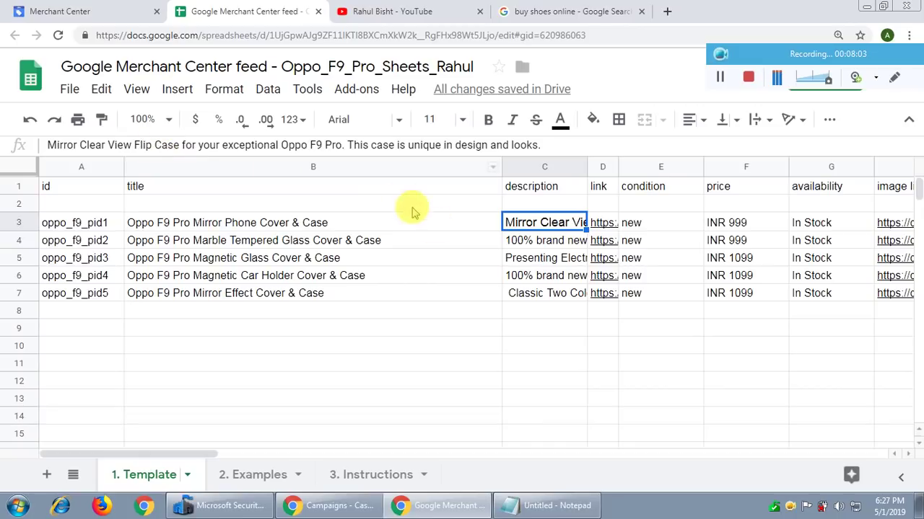
pyautogui.click(546, 243)
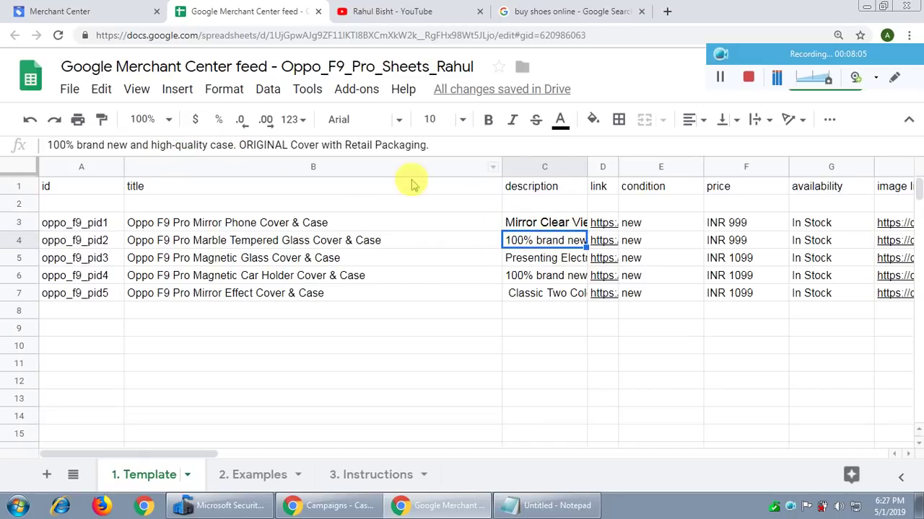
pyautogui.click(532, 219)
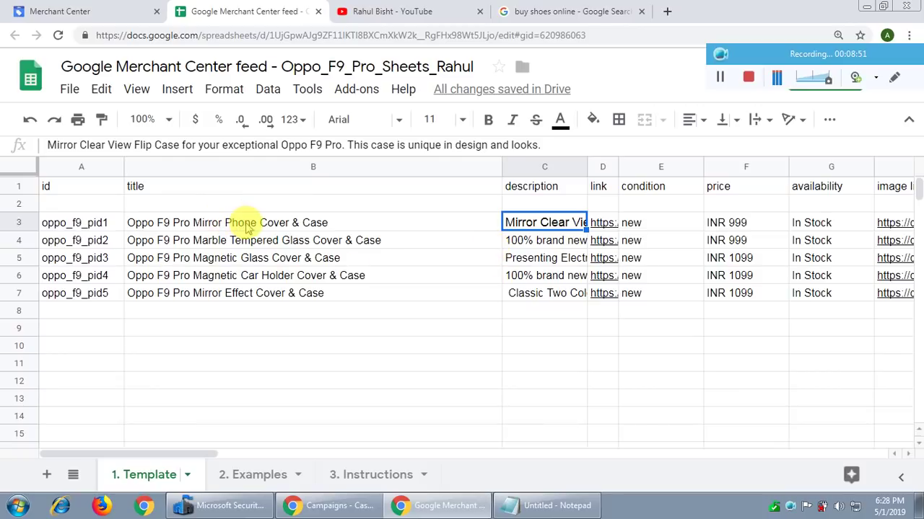
pyautogui.click(284, 226)
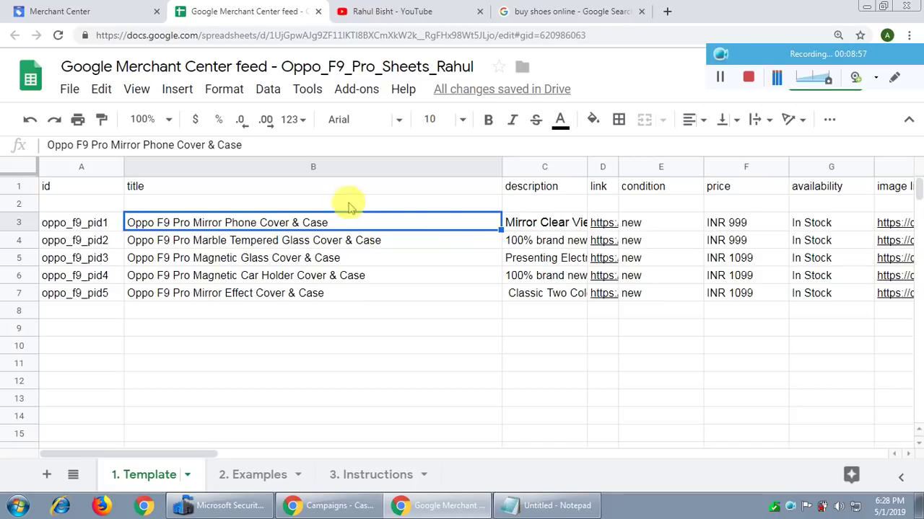
pyautogui.click(514, 240)
pyautogui.click(527, 226)
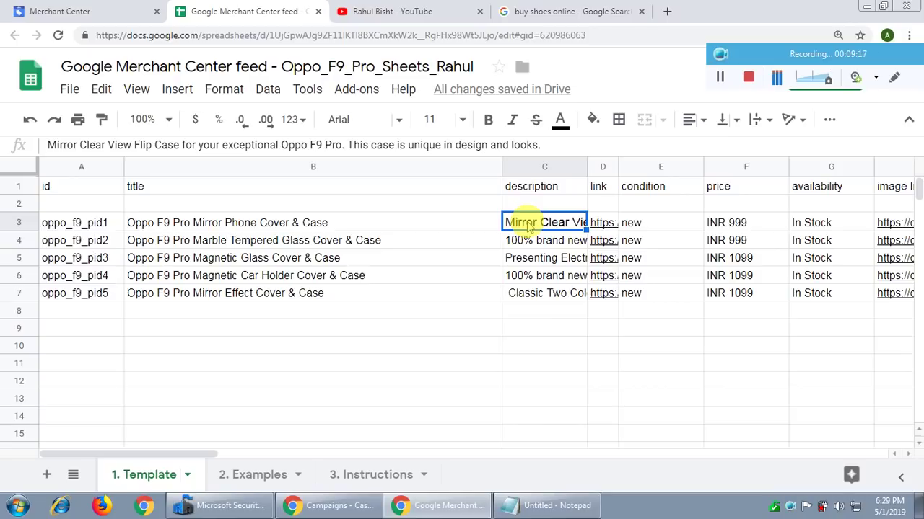
# Revisit the title header and the first product's title, and examine the link header
pyautogui.click(153, 186)
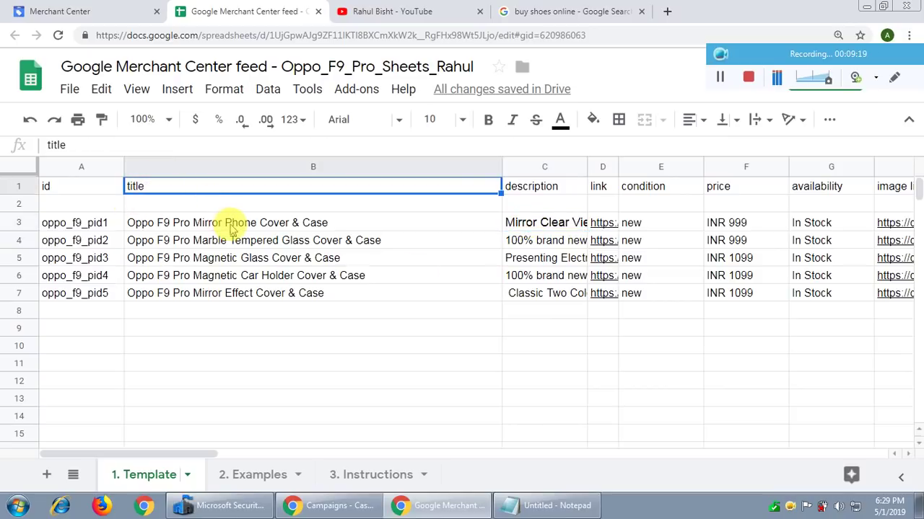
pyautogui.click(230, 226)
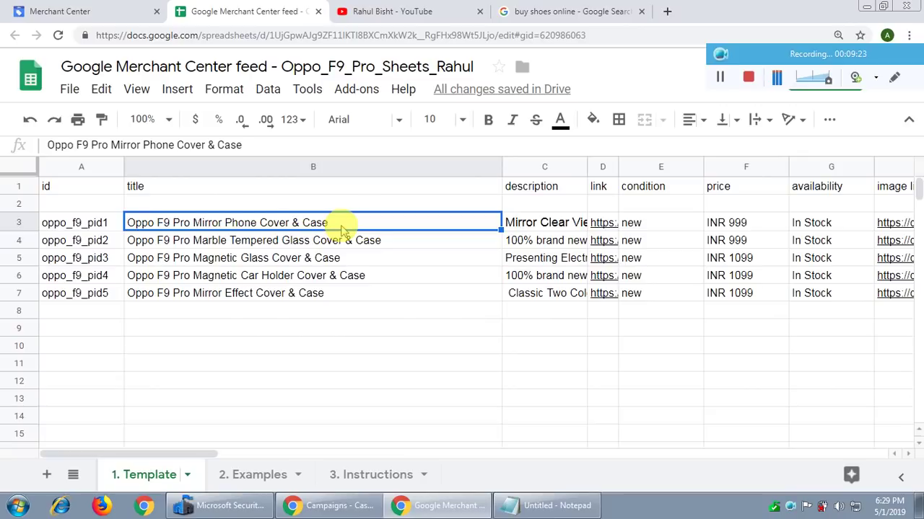
pyautogui.click(602, 186)
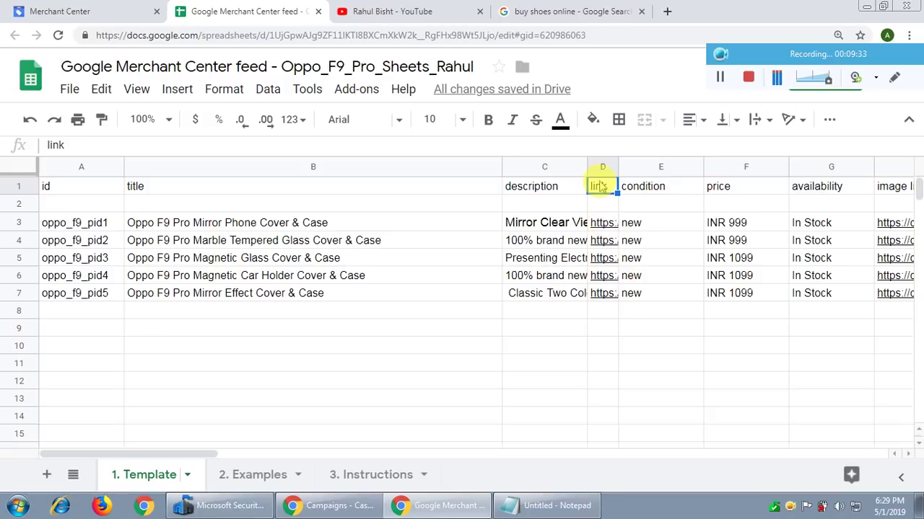
# Examine the condition header and the condition value of each product in rows 3 to 7
pyautogui.click(658, 190)
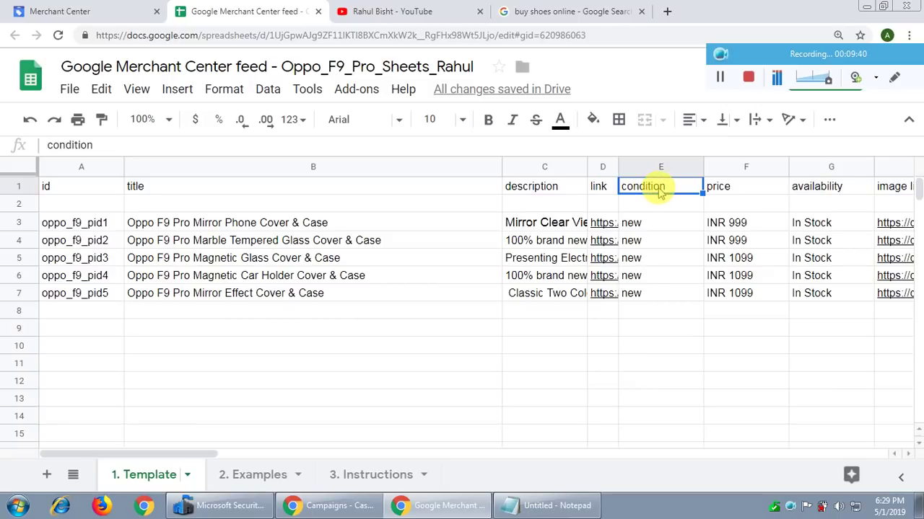
pyautogui.click(658, 227)
pyautogui.click(659, 241)
pyautogui.click(663, 258)
pyautogui.click(657, 275)
pyautogui.click(665, 296)
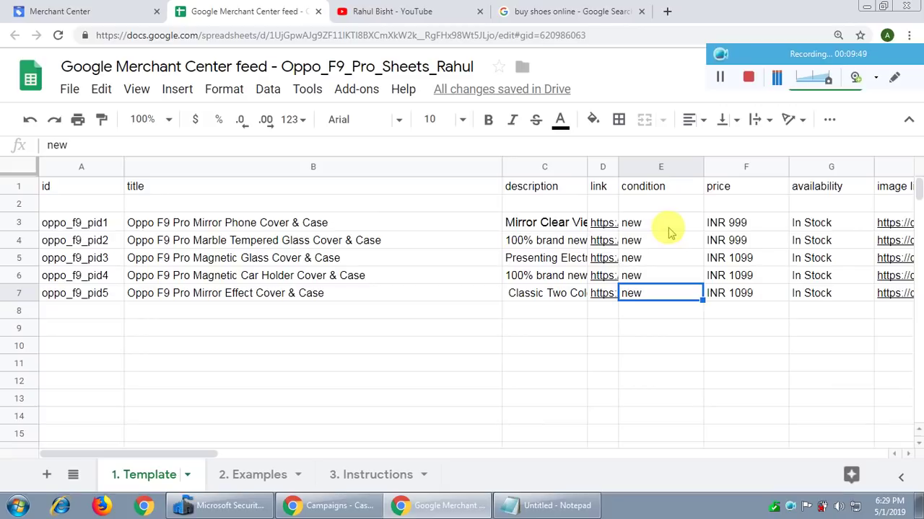
# Rewrite the first product's price as 999 INR, with the currency code after the amount
pyautogui.click(730, 187)
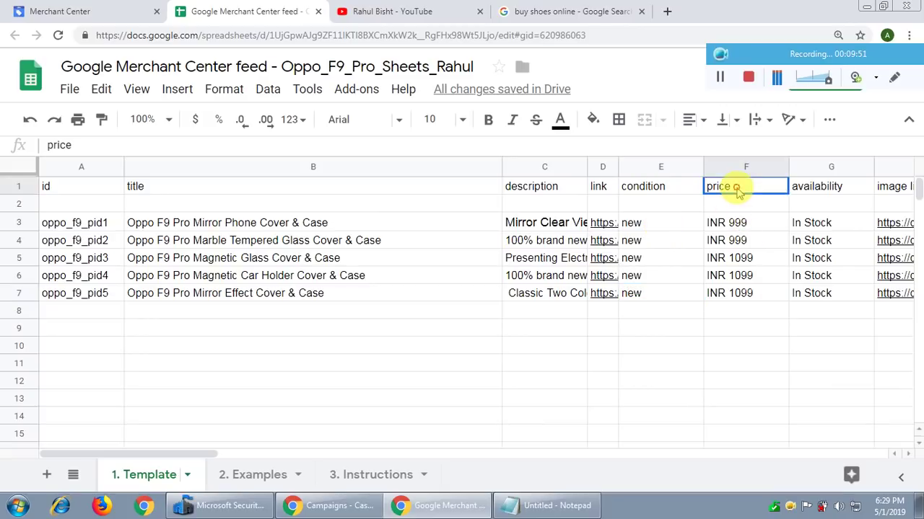
pyautogui.click(740, 225)
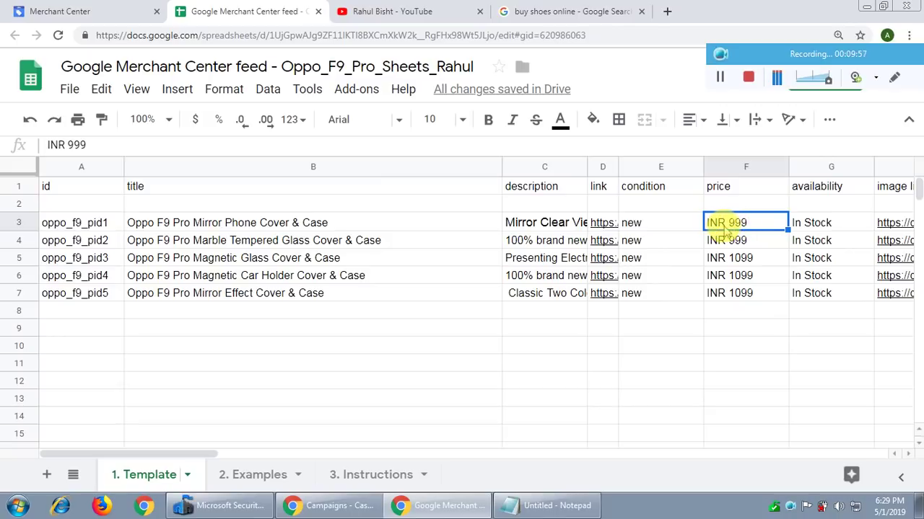
pyautogui.doubleClick(730, 222)
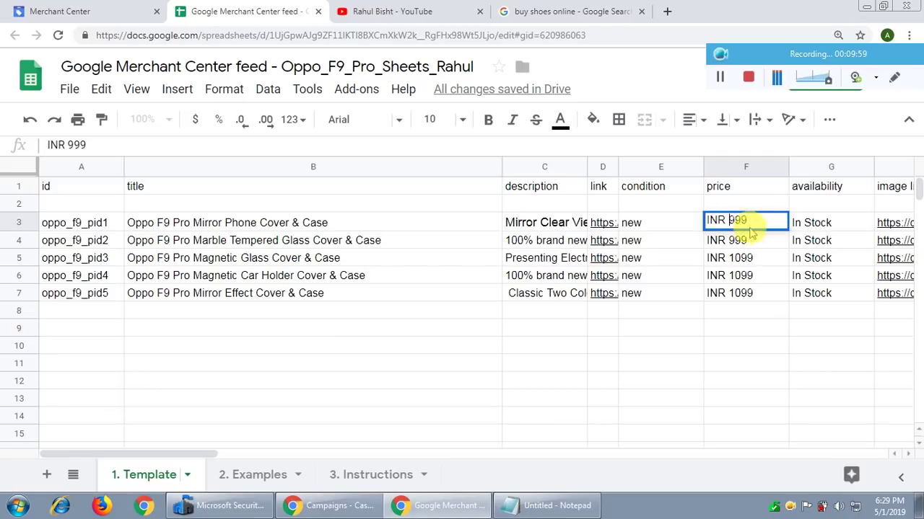
pyautogui.press('BackSpace')
pyautogui.press('BackSpace')
pyautogui.press('BackSpace')
pyautogui.press('BackSpace')
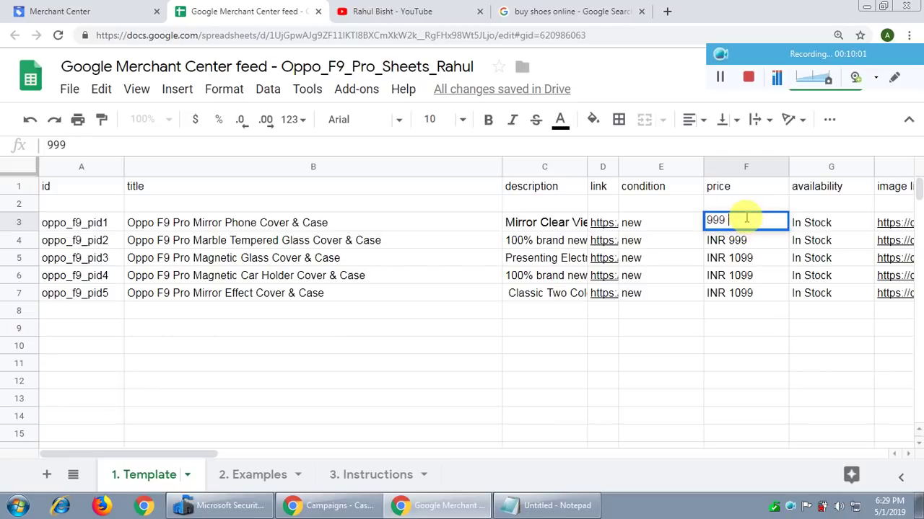
pyautogui.write('INR')
pyautogui.click(763, 246)
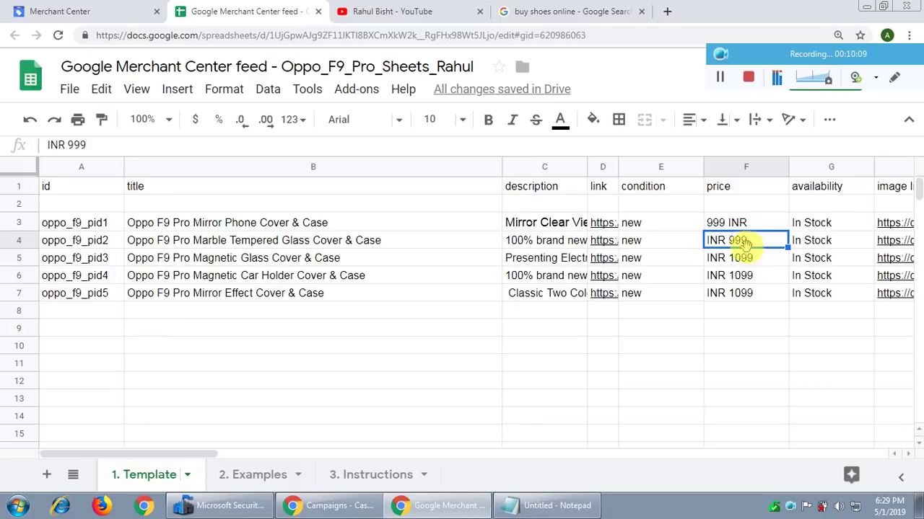
pyautogui.click(755, 225)
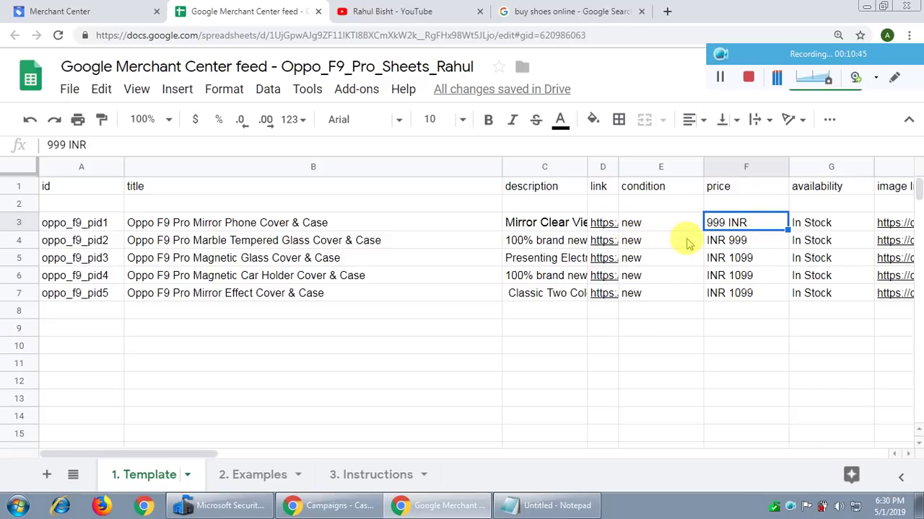
# Examine the availability header with the first product's availability value, and glance at the image link header
pyautogui.click(827, 190)
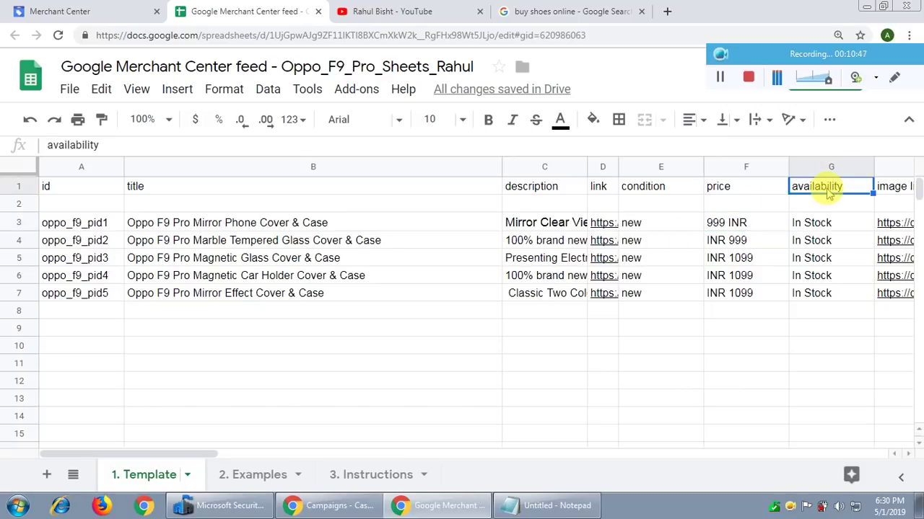
pyautogui.click(815, 225)
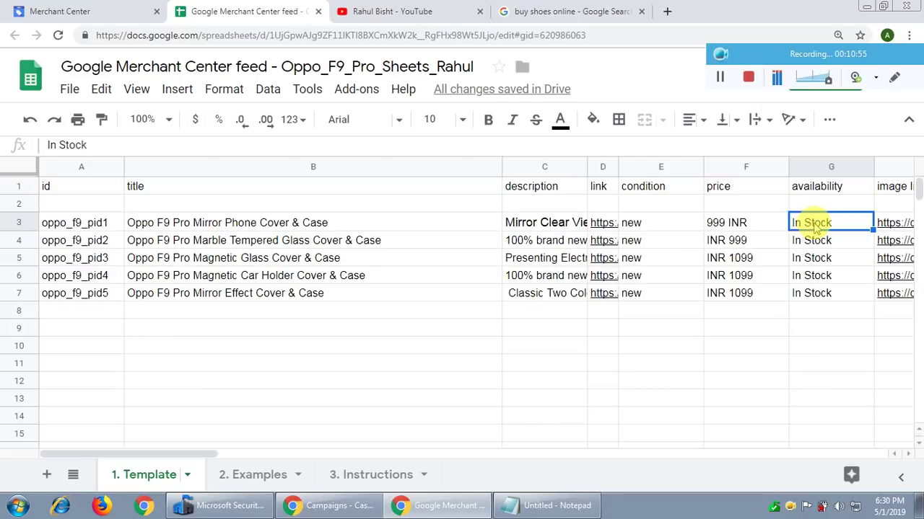
pyautogui.click(816, 187)
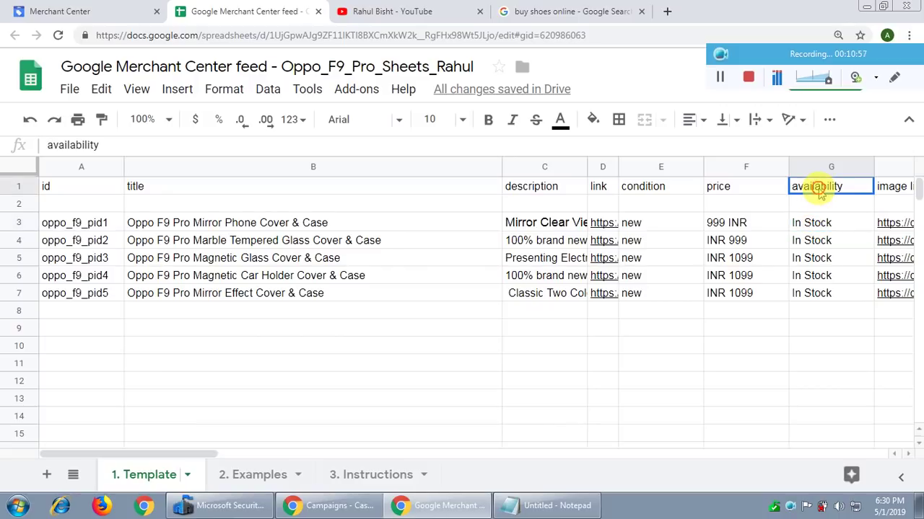
pyautogui.press('Right')
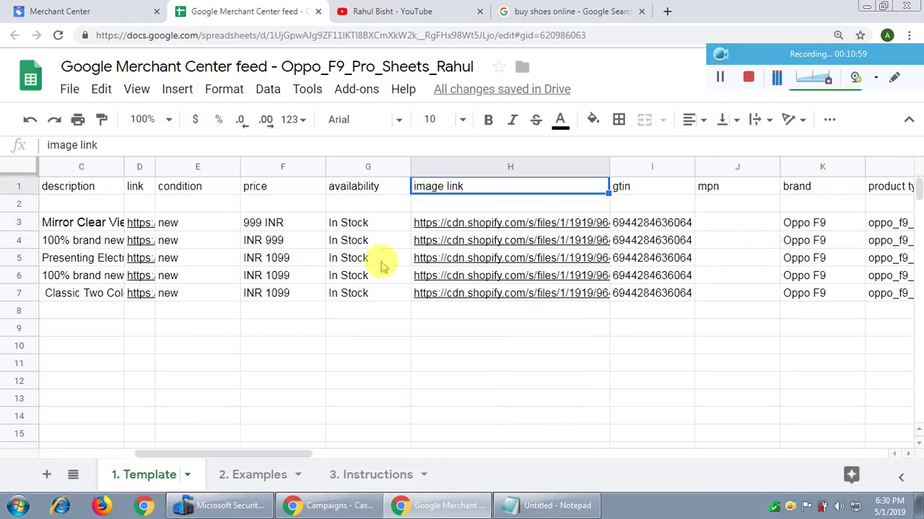
pyautogui.click(342, 228)
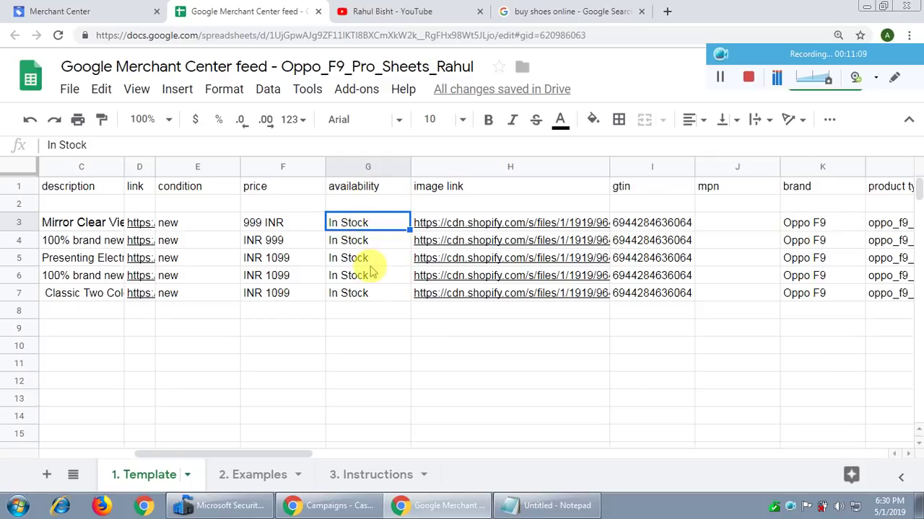
# Examine the image link header, the gtin header and the gtin value of each product in rows 3 to 7
pyautogui.click(457, 192)
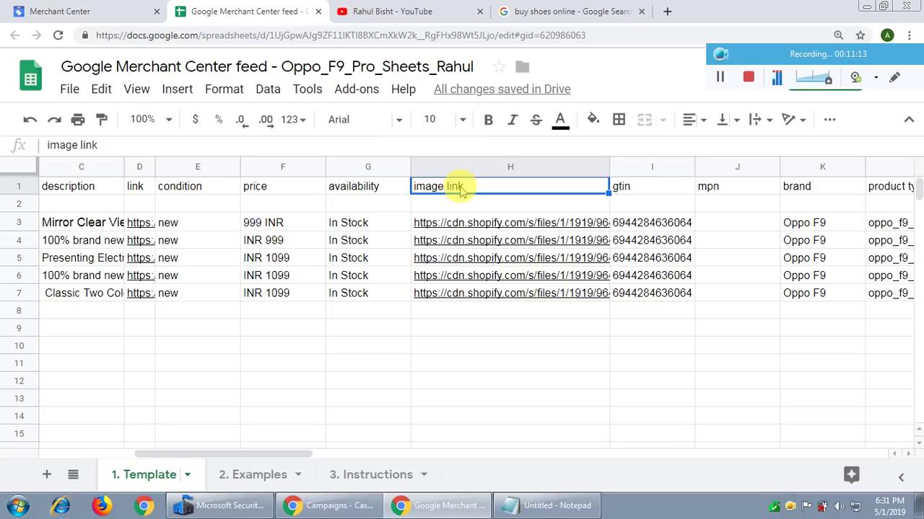
pyautogui.click(658, 192)
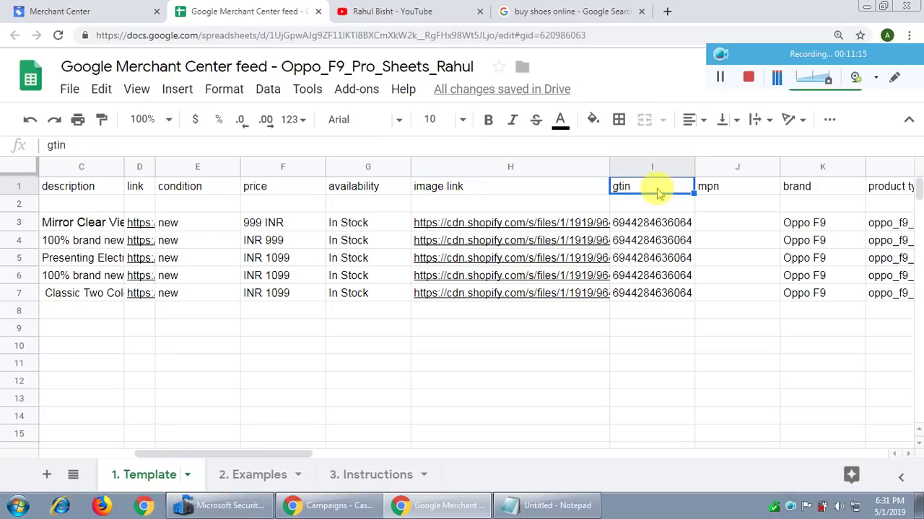
pyautogui.click(654, 225)
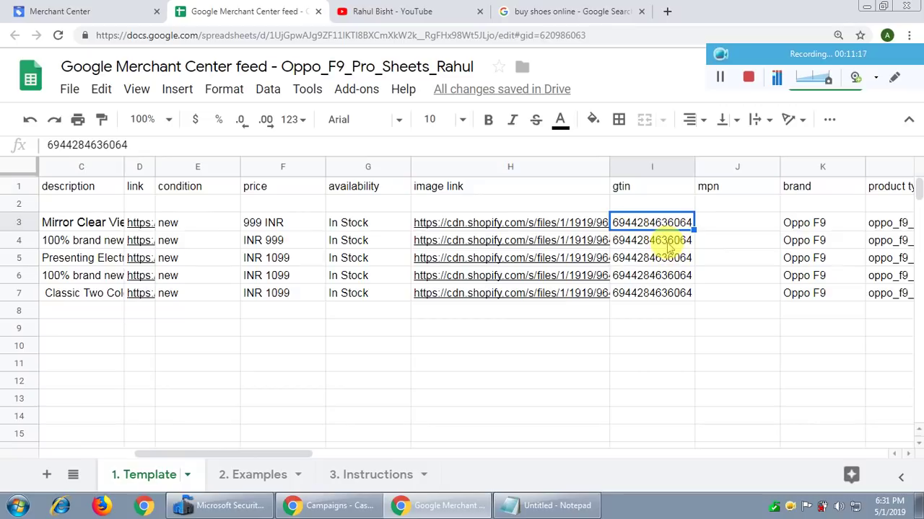
pyautogui.click(668, 244)
pyautogui.click(669, 260)
pyautogui.click(671, 276)
pyautogui.click(676, 291)
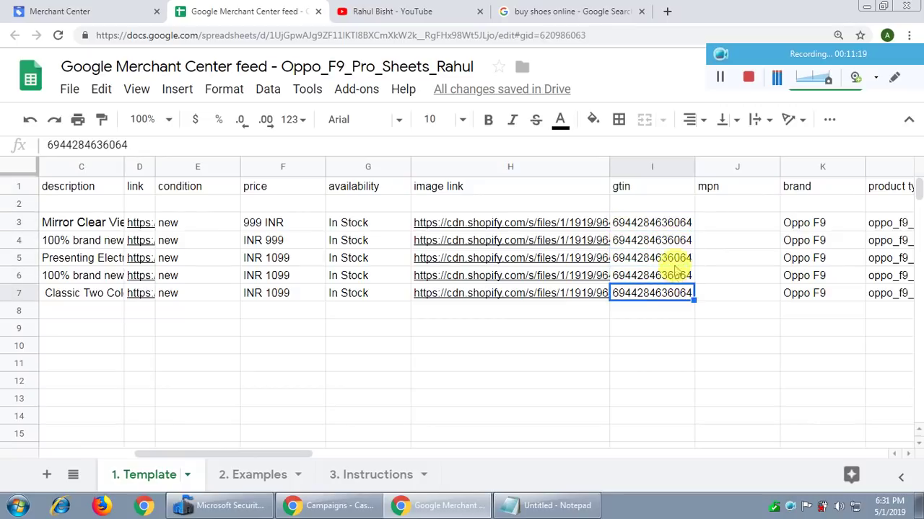
# Compare the gtin and mpn headers along with the first product's gtin and mpn cells
pyautogui.click(646, 189)
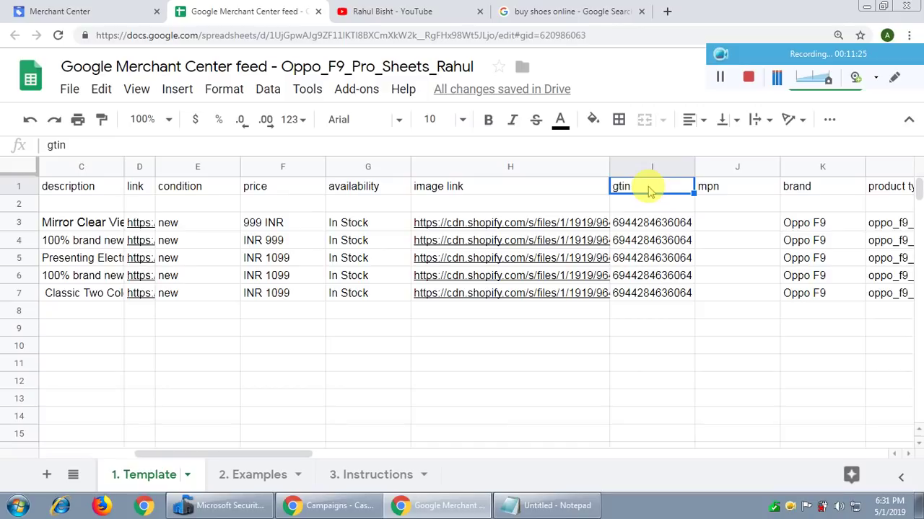
pyautogui.click(737, 193)
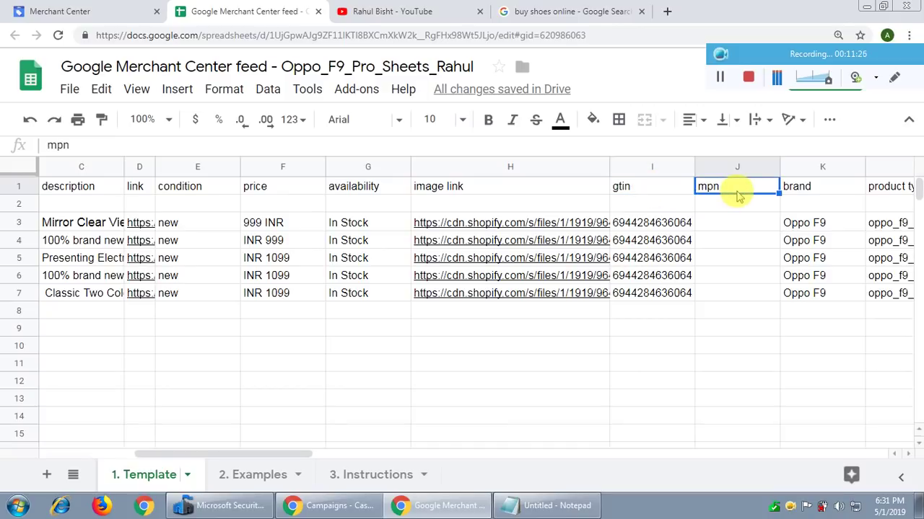
pyautogui.click(627, 193)
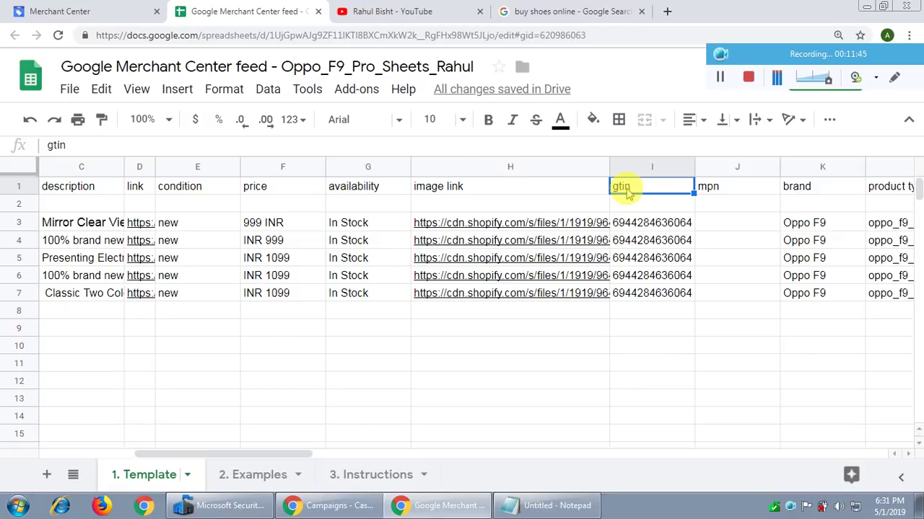
pyautogui.click(652, 223)
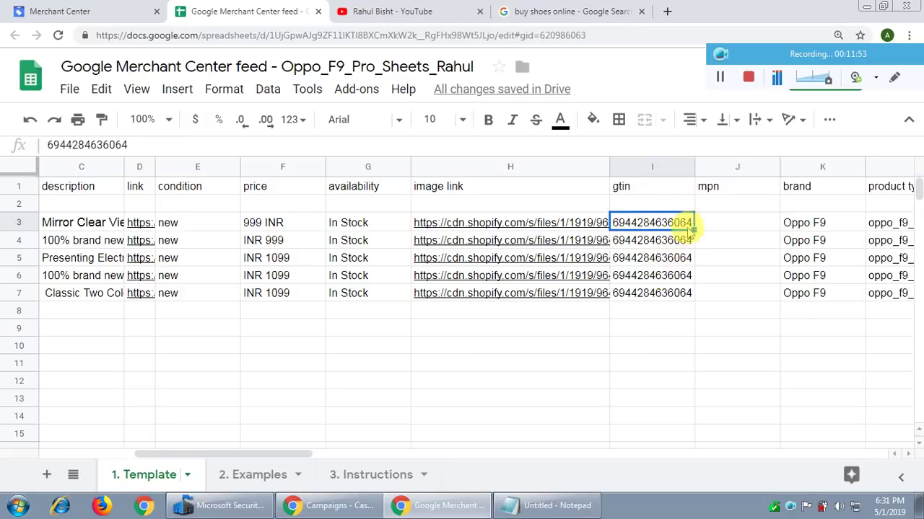
pyautogui.click(727, 225)
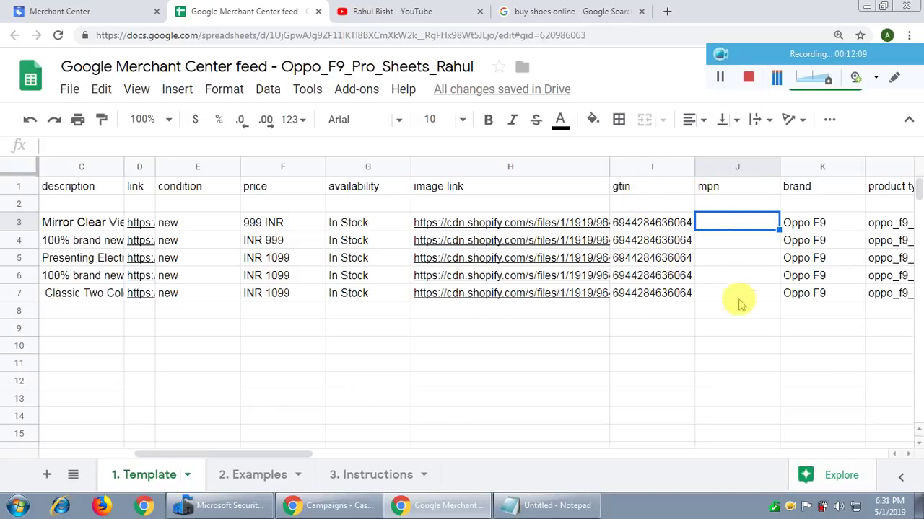
# Go along the first product's row from the gtin past the mpn and examine its brand value
pyautogui.click(669, 223)
pyautogui.press('Right')
pyautogui.press('Right')
pyautogui.press('Right')
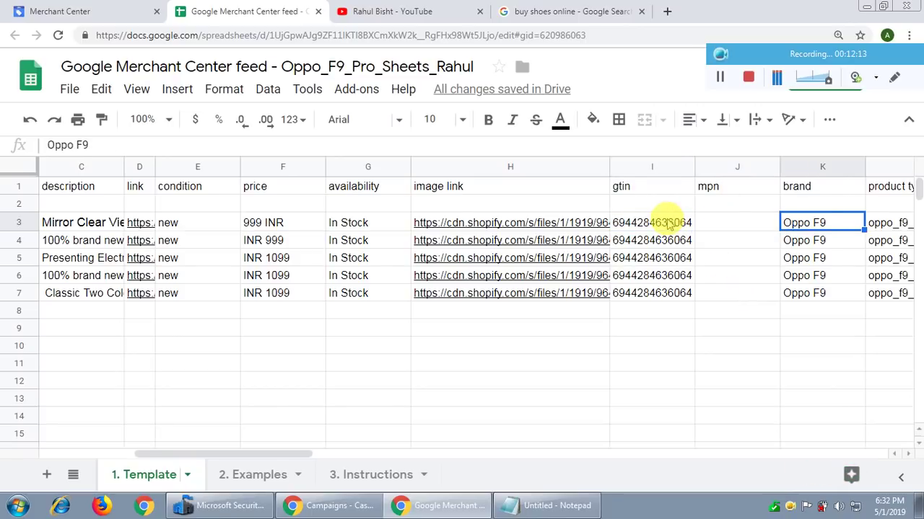
pyautogui.press('Left')
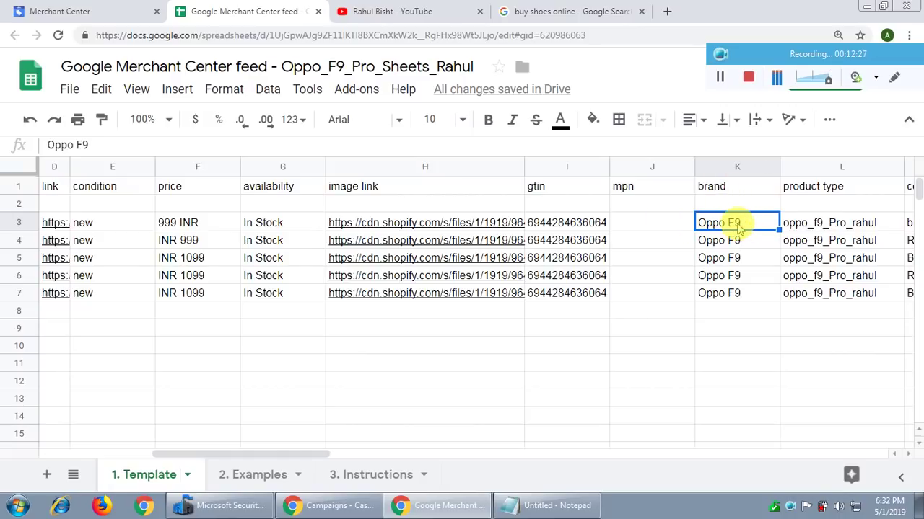
# Examine the product type header and the first product's value, and check them against the Shopping campaign list in Google Ads
pyautogui.press('Right')
pyautogui.press('Right')
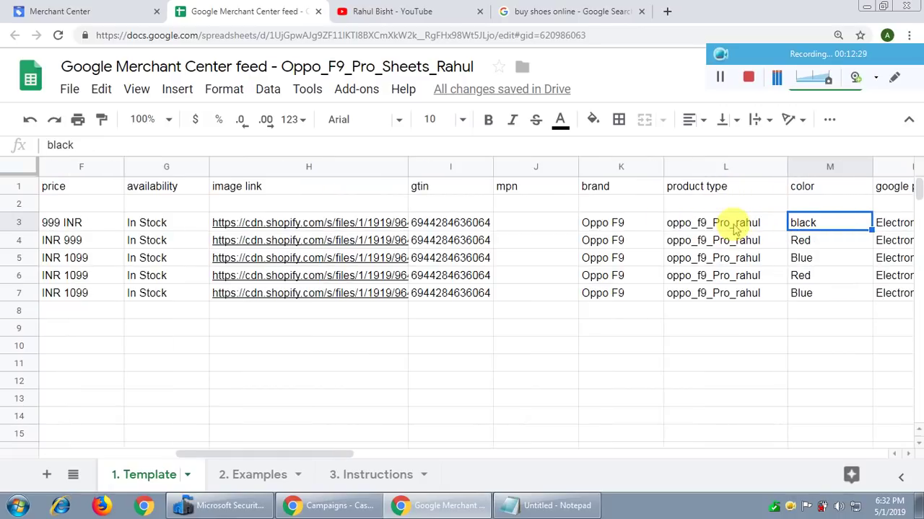
pyautogui.press('Left')
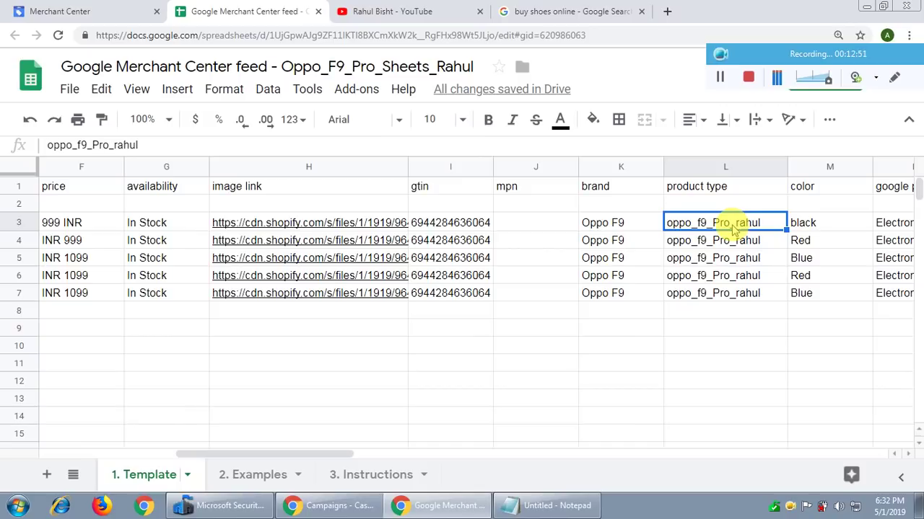
pyautogui.click(717, 191)
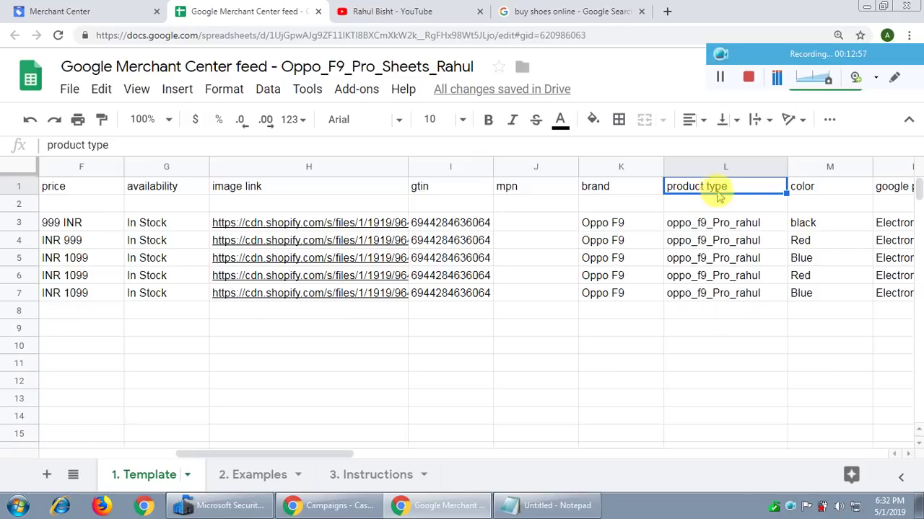
pyautogui.click(720, 225)
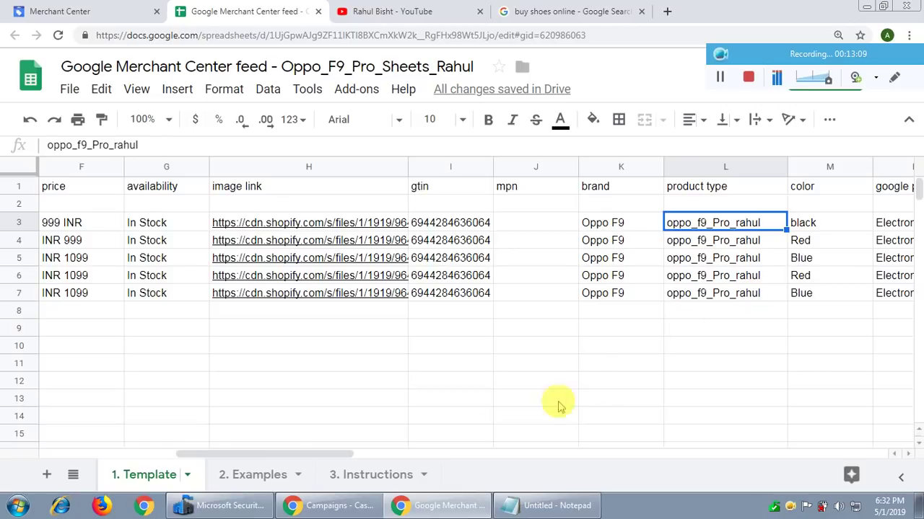
pyautogui.click(330, 506)
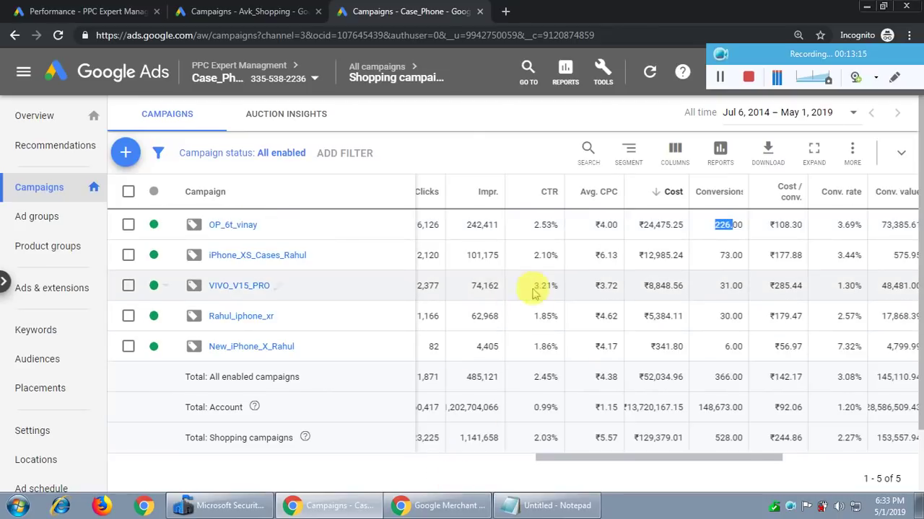
pyautogui.click(444, 505)
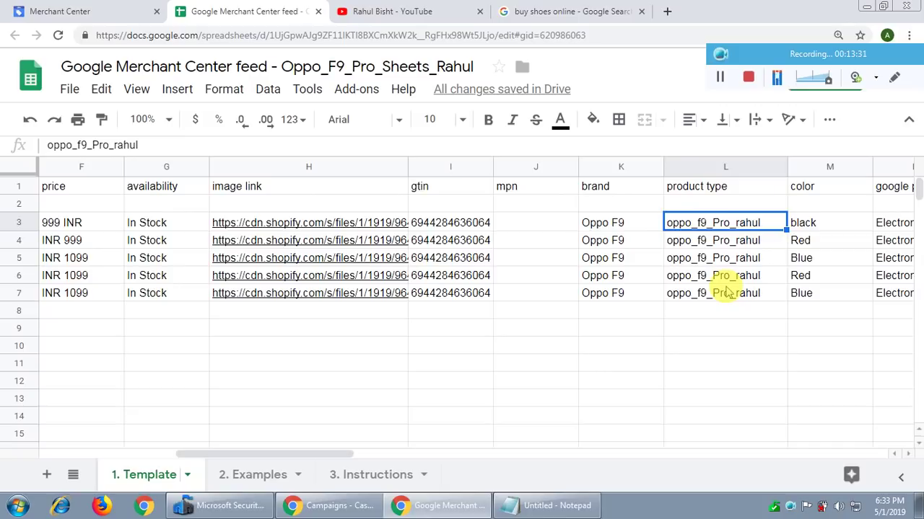
# Revisit the first product's price and the price header, and examine the id header with the ids of the first three products
pyautogui.click(90, 220)
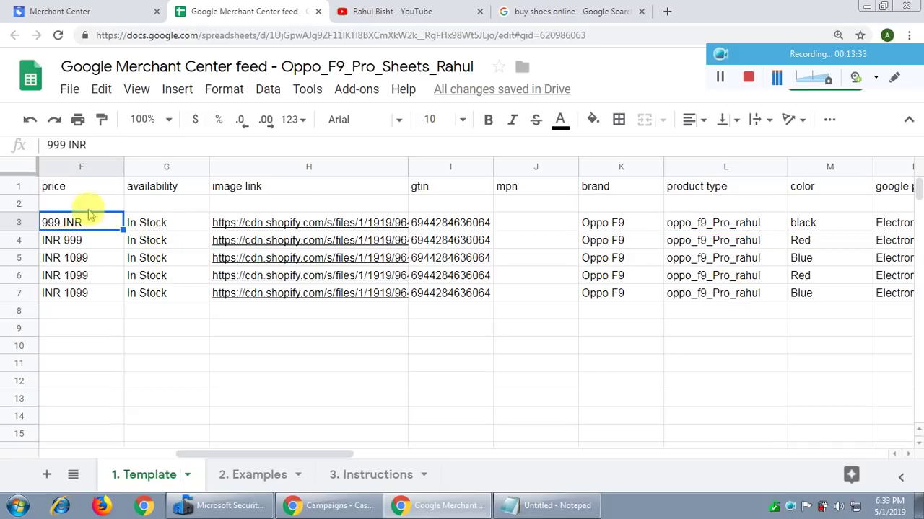
pyautogui.click(98, 187)
pyautogui.press('Left')
pyautogui.press('Left')
pyautogui.press('Left')
pyautogui.press('Left')
pyautogui.press('Left')
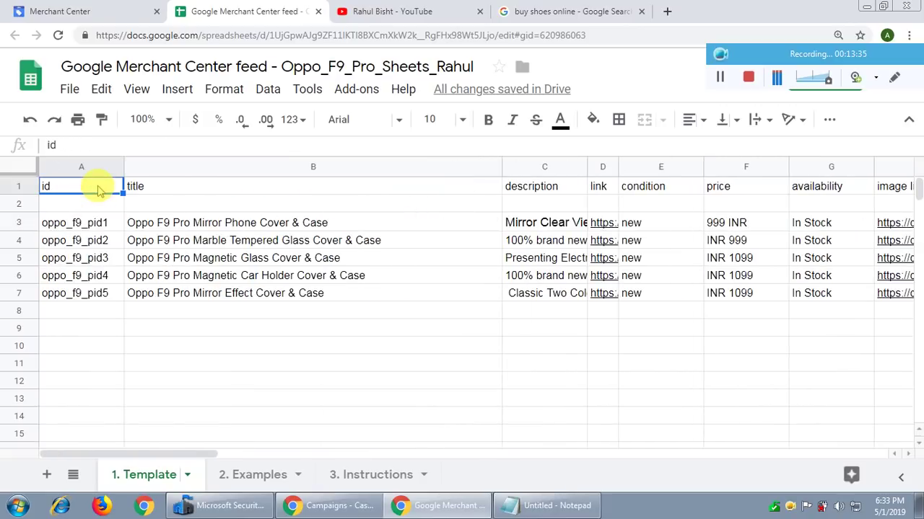
pyautogui.click(78, 225)
pyautogui.click(90, 243)
pyautogui.click(92, 256)
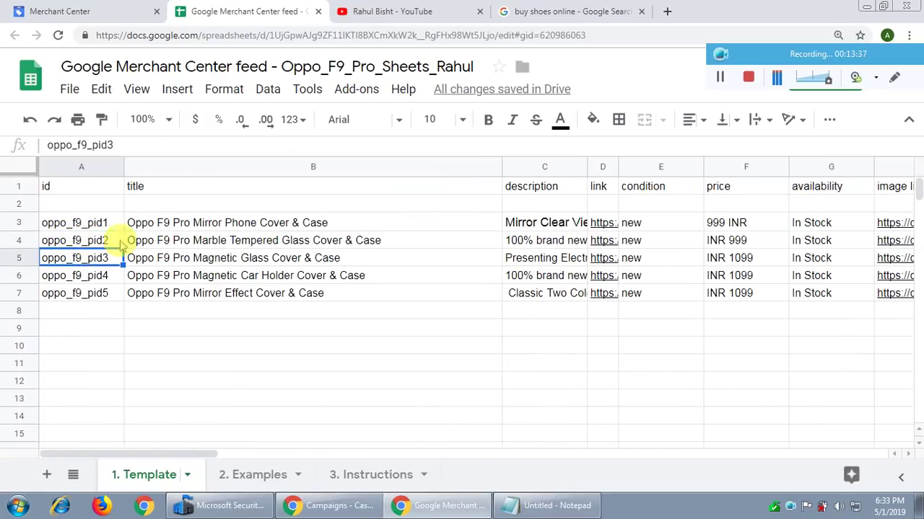
# Walk along the header row from title through the remaining feed columns
pyautogui.click(196, 192)
pyautogui.press('Right')
pyautogui.press('Right')
pyautogui.press('Right')
pyautogui.press('Right')
pyautogui.press('Right')
pyautogui.press('Right')
pyautogui.press('Right')
pyautogui.press('Right')
pyautogui.press('Right')
pyautogui.press('Right')
pyautogui.press('Right')
pyautogui.press('Right')
pyautogui.press('Right')
pyautogui.press('Right')
pyautogui.press('Right')
pyautogui.press('Right')
pyautogui.press('Right')
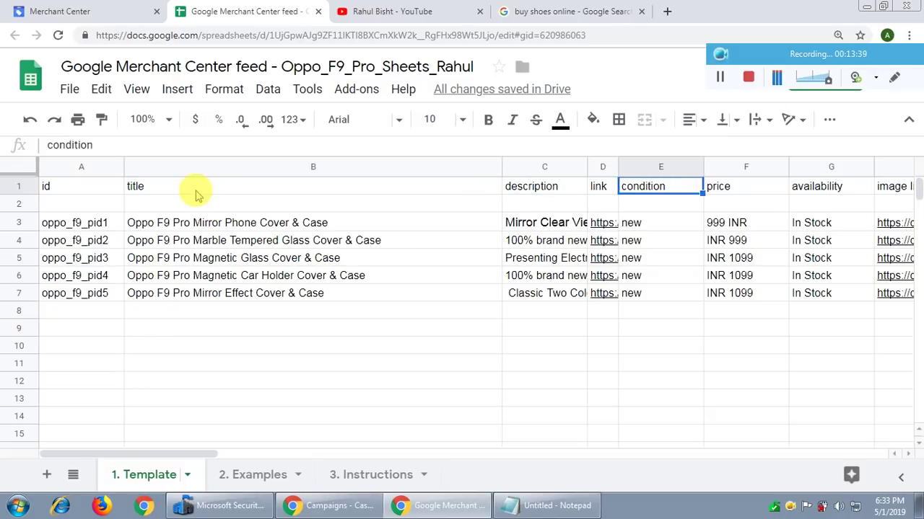
# Re-examine the product type header and the first product's product type, with a glance at its brand
pyautogui.click(164, 223)
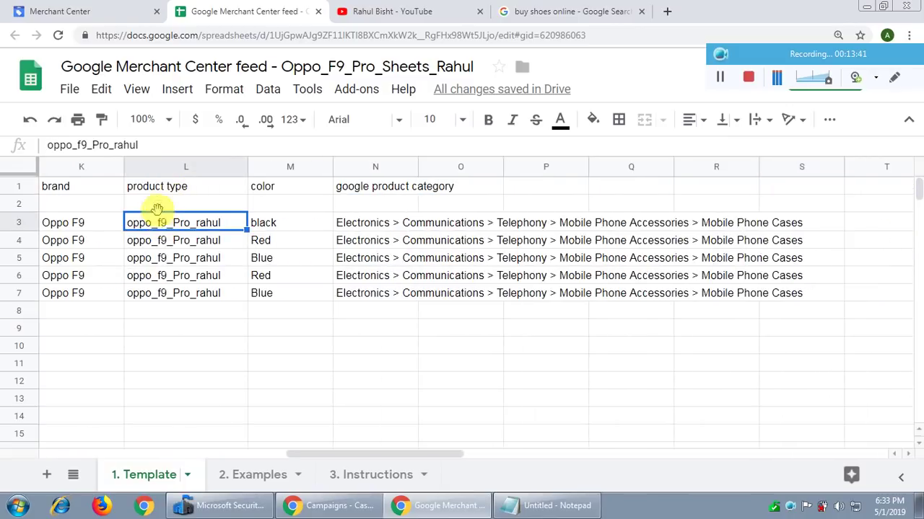
pyautogui.click(182, 186)
pyautogui.click(161, 230)
pyautogui.press('Left')
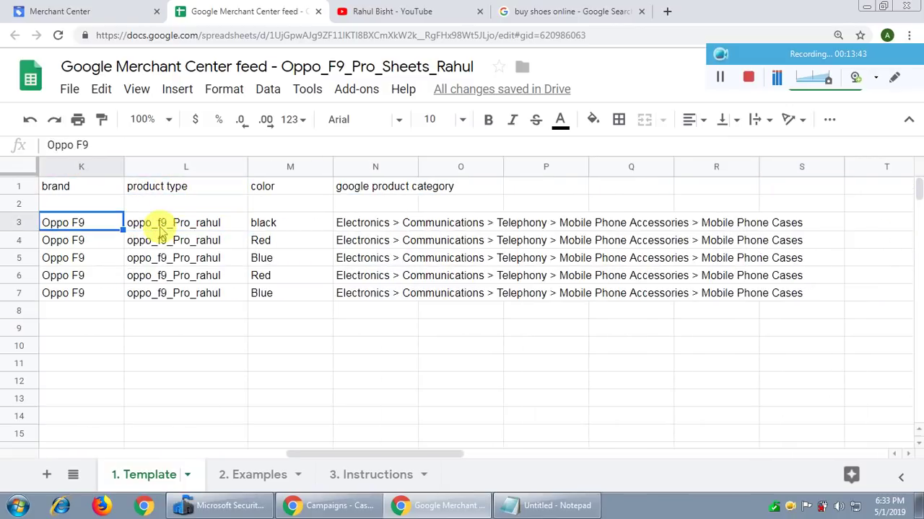
pyautogui.click(186, 228)
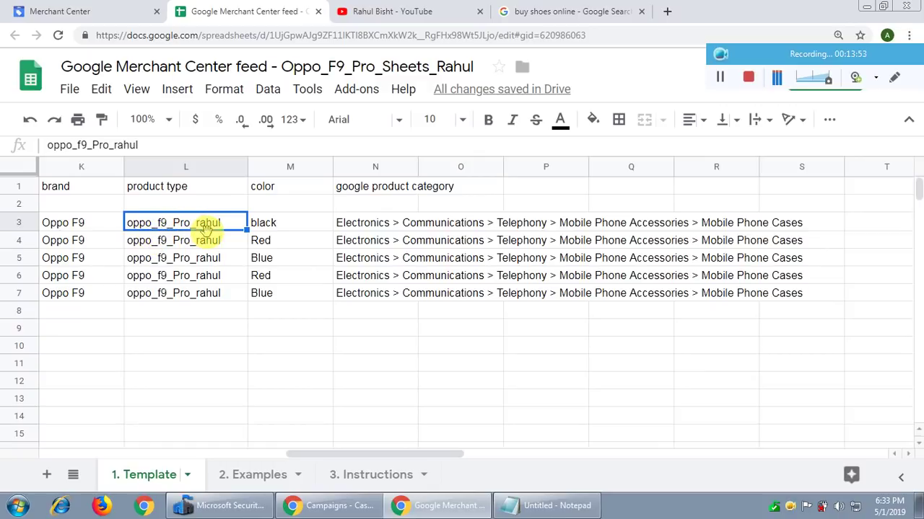
# Examine the color header and the first product's color value
pyautogui.click(293, 188)
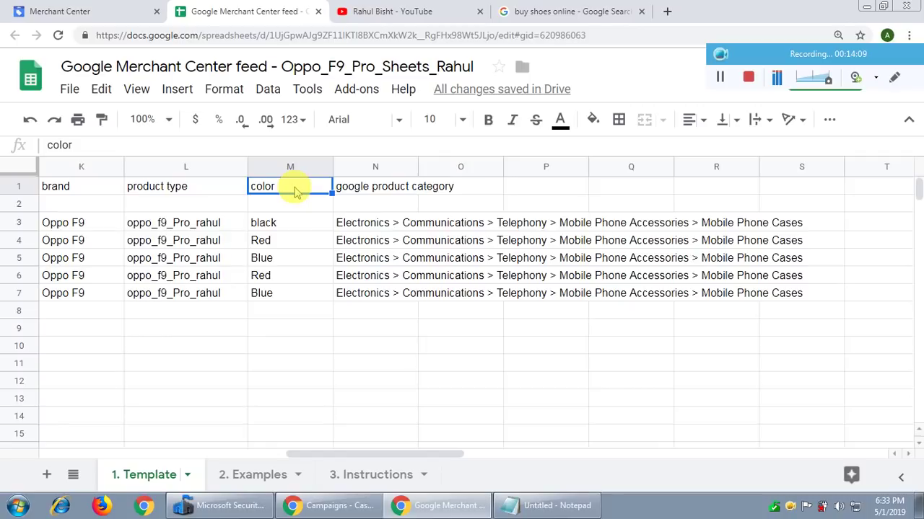
pyautogui.click(285, 228)
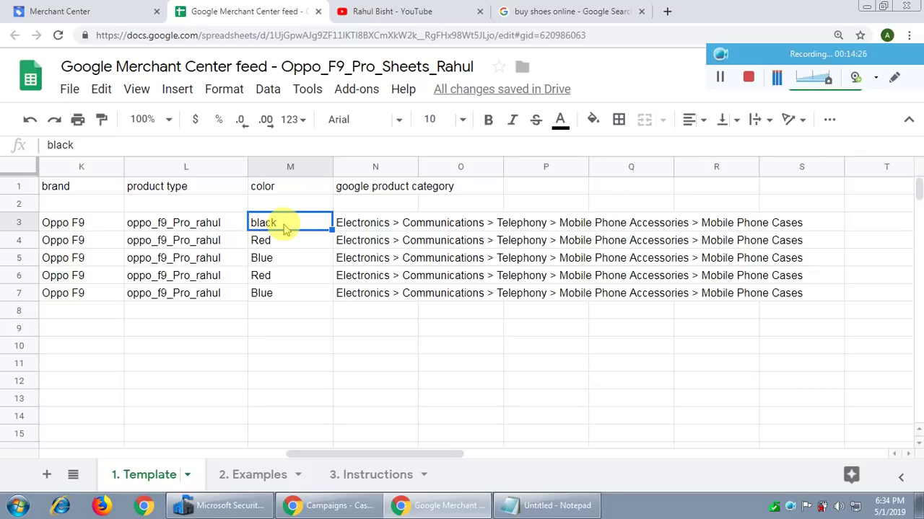
pyautogui.click(287, 188)
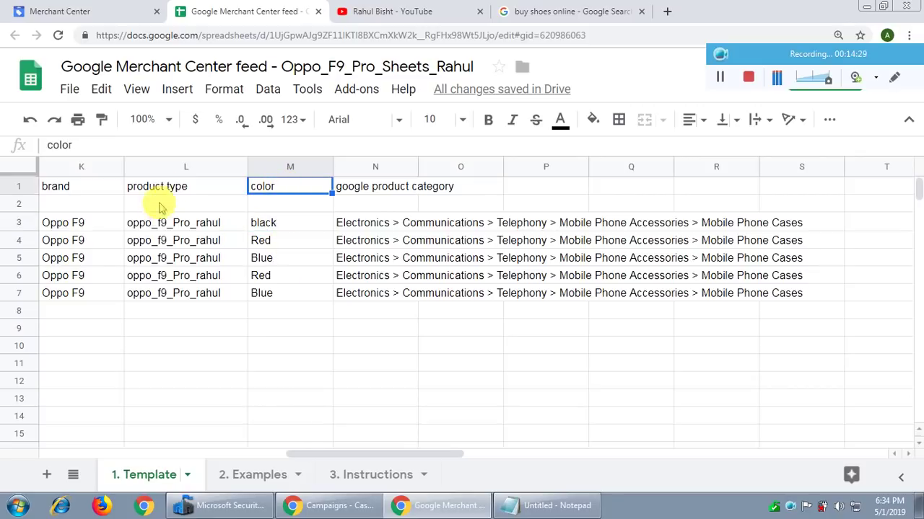
# Highlight the product type column from its header down to row 6 to review its values
pyautogui.click(176, 189)
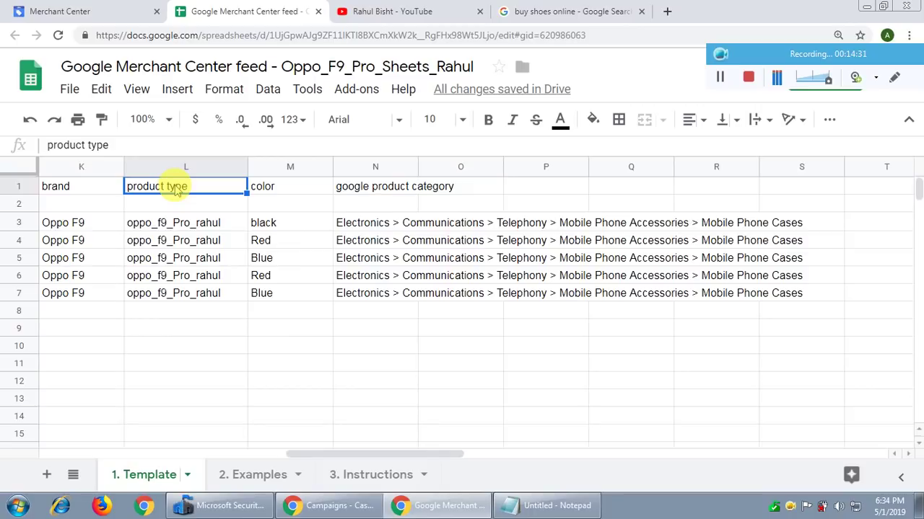
pyautogui.hotkey('shift', 'Down')
pyautogui.hotkey('shift', 'Down')
pyautogui.hotkey('shift', 'Down')
pyautogui.hotkey('shift', 'Down')
pyautogui.hotkey('shift', 'Down')
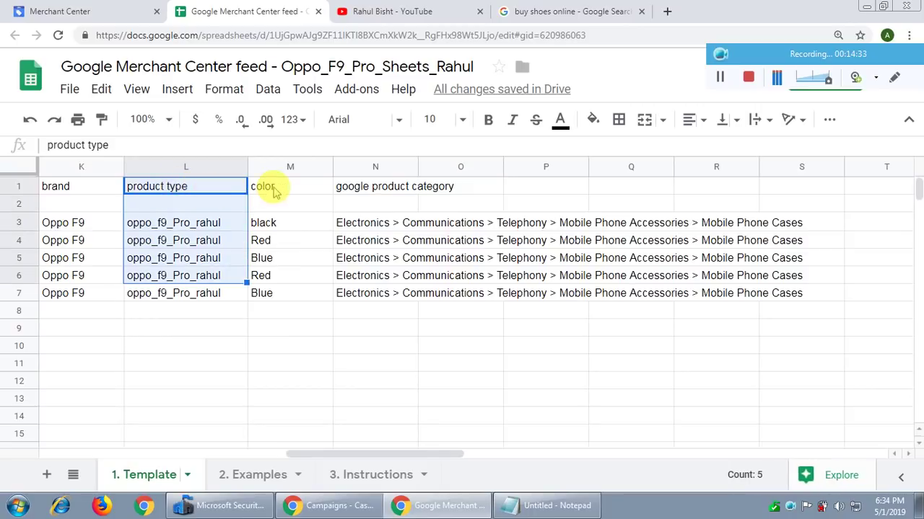
# Highlight the color column from its header down to row 7 to review the color of each product
pyautogui.click(269, 189)
pyautogui.hotkey('shift', 'Down')
pyautogui.hotkey('shift', 'Down')
pyautogui.hotkey('shift', 'Down')
pyautogui.hotkey('shift', 'Down')
pyautogui.hotkey('shift', 'Down')
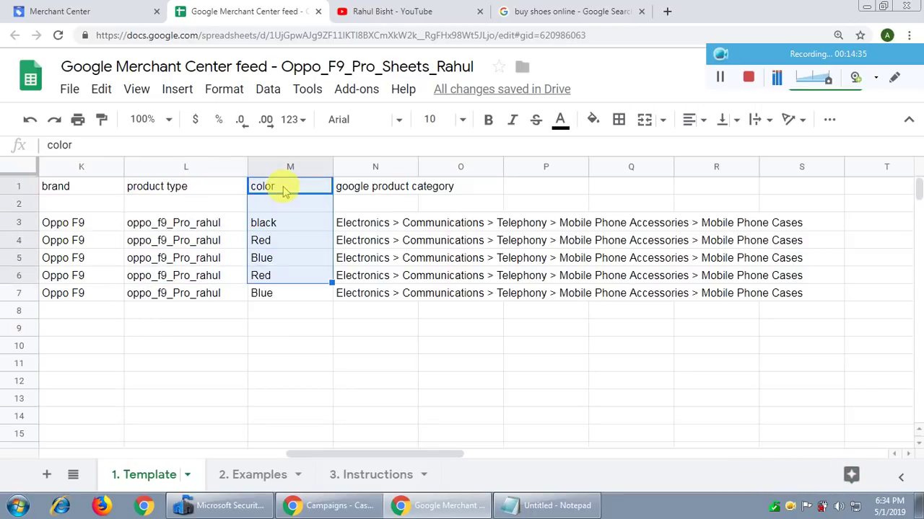
pyautogui.hotkey('shift', 'Down')
pyautogui.hotkey('shift', 'Down')
pyautogui.hotkey('shift', 'Up')
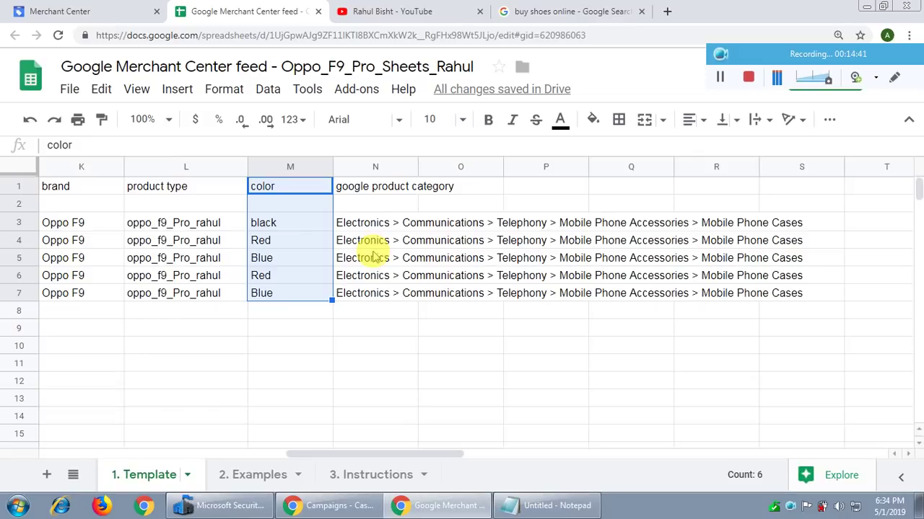
# Widen the google product category column to fit its header, and examine the first product's category value
pyautogui.click(424, 205)
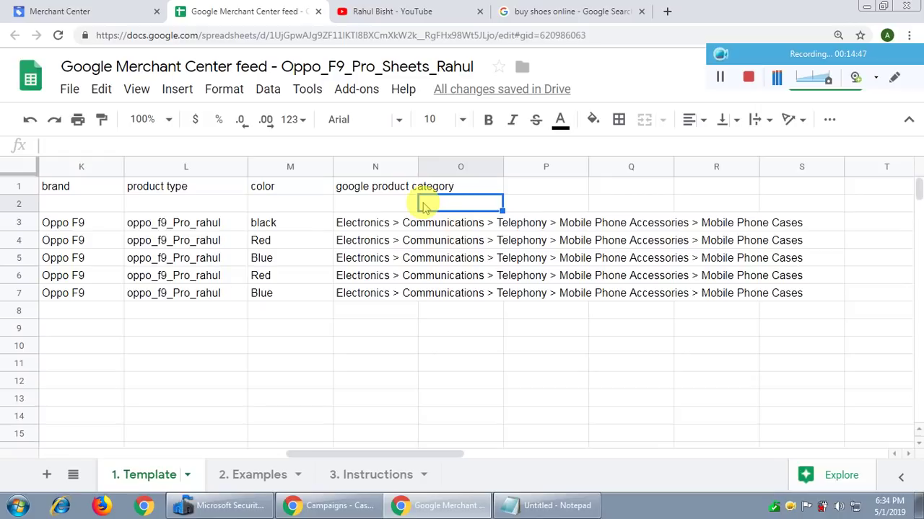
pyautogui.click(269, 186)
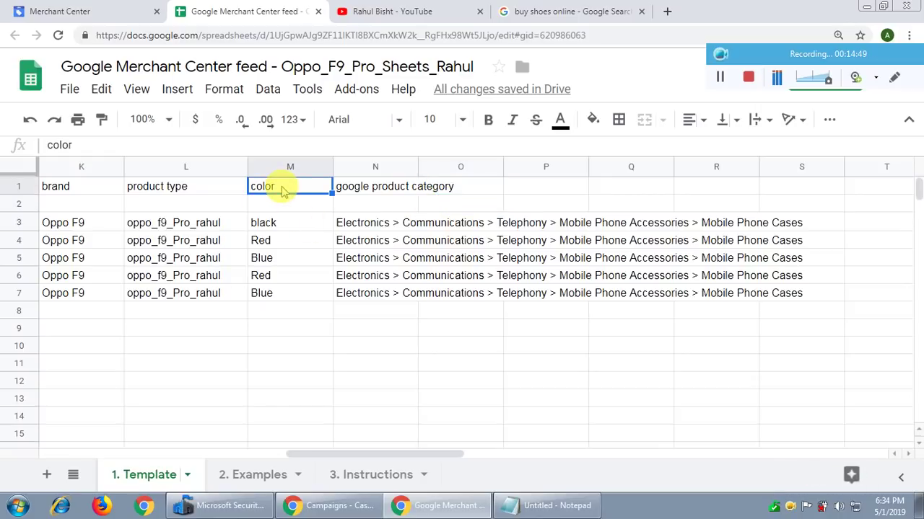
pyautogui.click(392, 187)
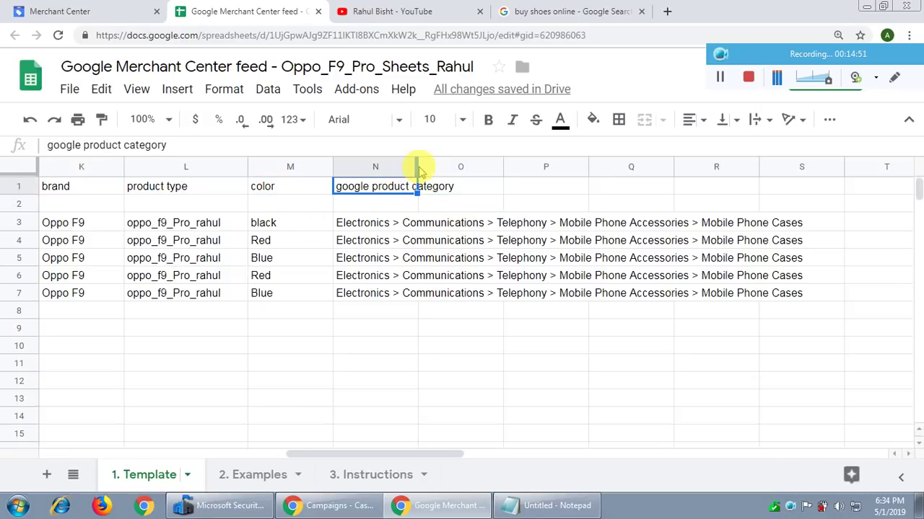
pyautogui.moveTo(417, 168); pyautogui.dragTo(473, 169)
pyautogui.click(397, 223)
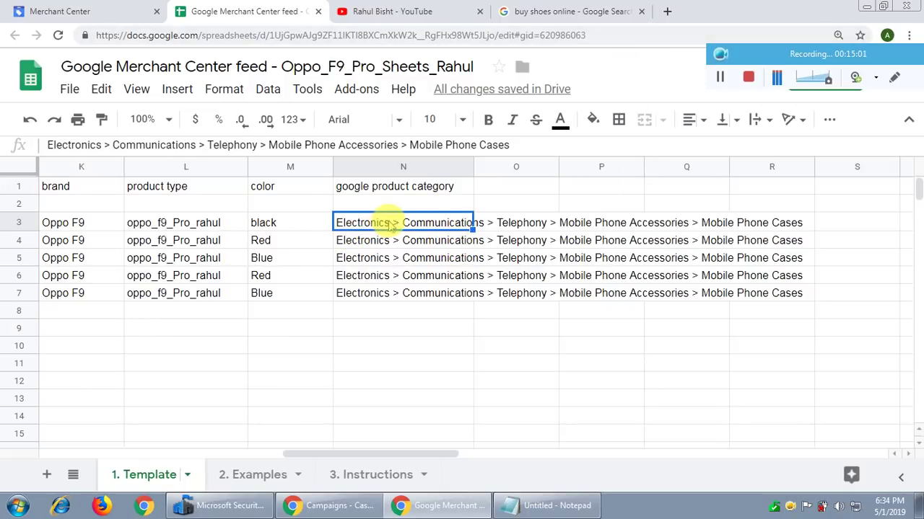
# Search Google for "google shopping taxonomy" and open the plain-text Product Taxonomy list
pyautogui.click(597, 10)
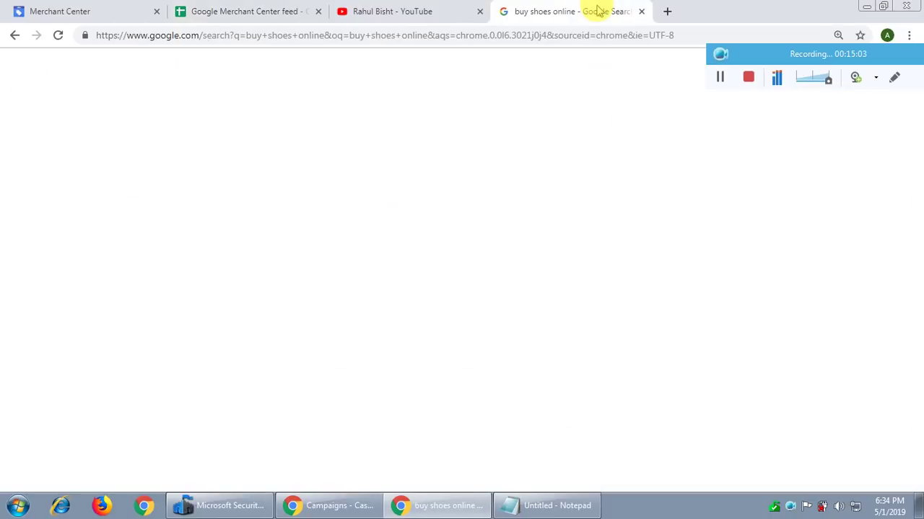
pyautogui.doubleClick(253, 80)
pyautogui.tripleClick(253, 80)
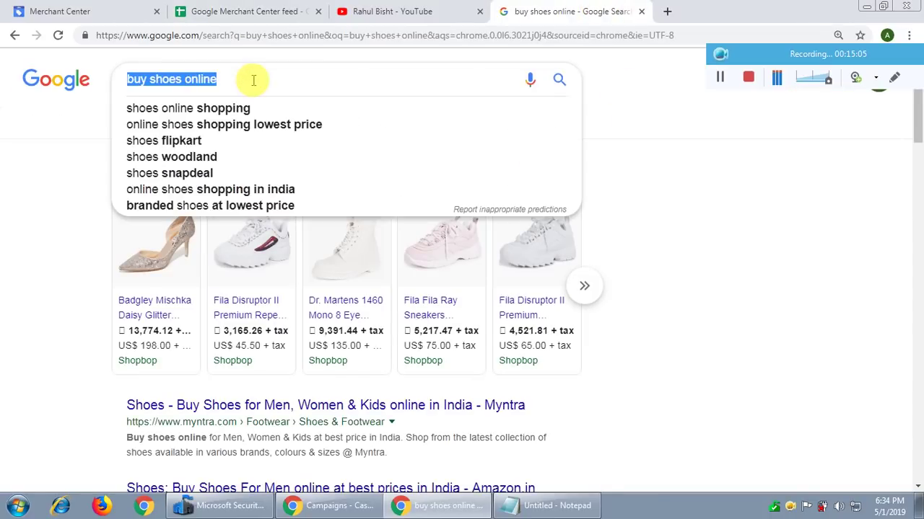
pyautogui.write('googl')
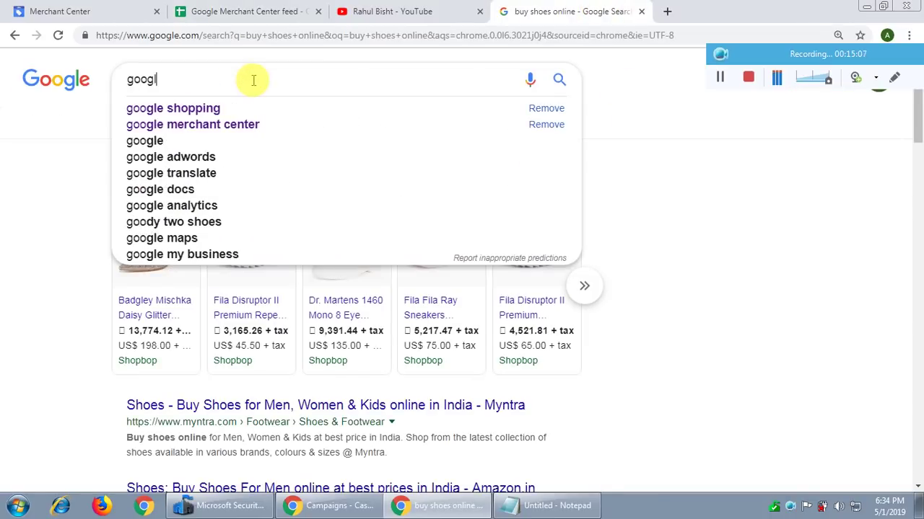
pyautogui.write('e shopping')
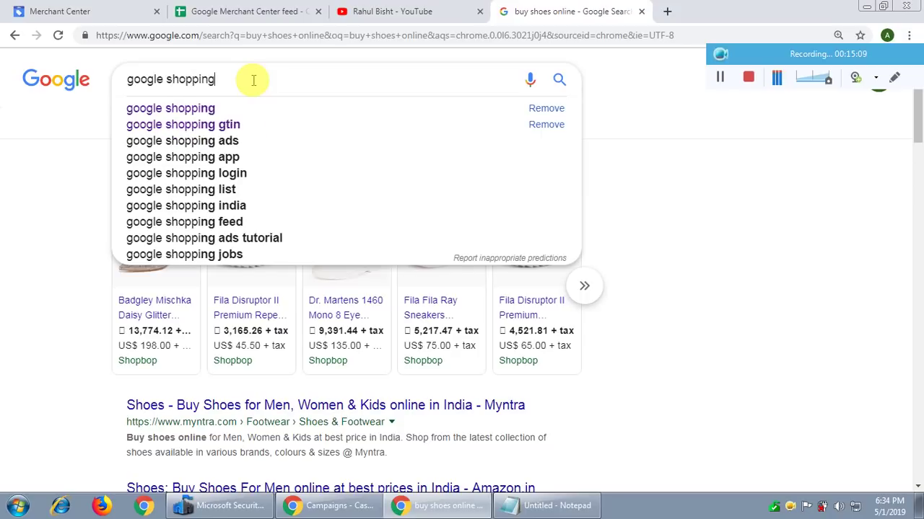
pyautogui.write(' tax')
pyautogui.press('Down')
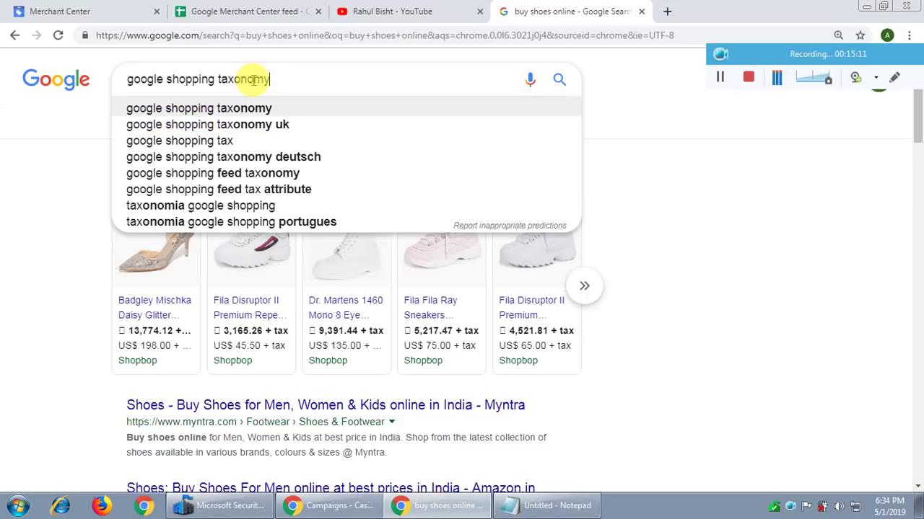
pyautogui.press('Return')
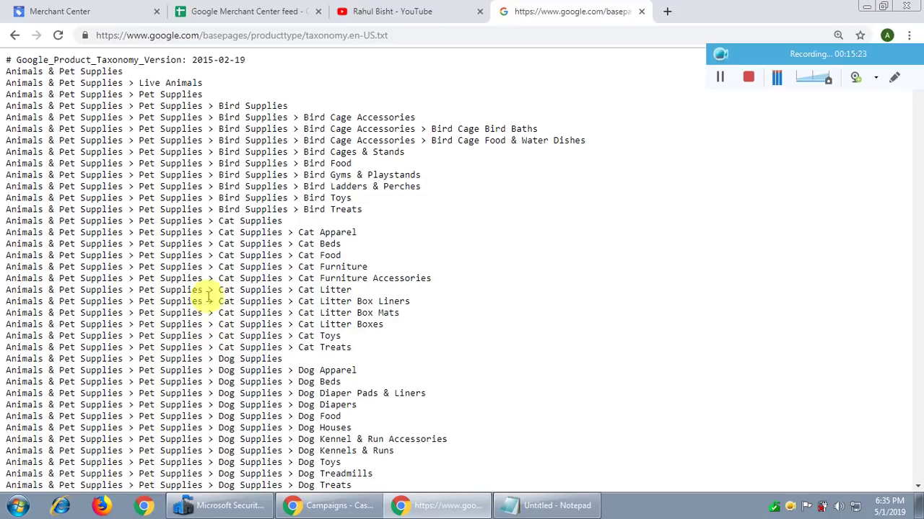
pyautogui.click(804, 58)
pyautogui.moveTo(804, 59); pyautogui.dragTo(793, 24)
pyautogui.click(487, 275)
pyautogui.hotkey('ctrl', 'f')
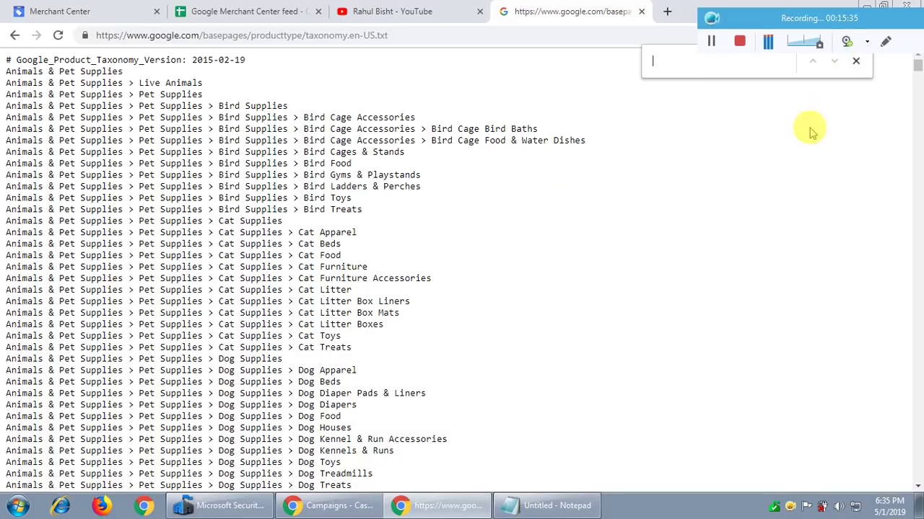
pyautogui.click(15, 34)
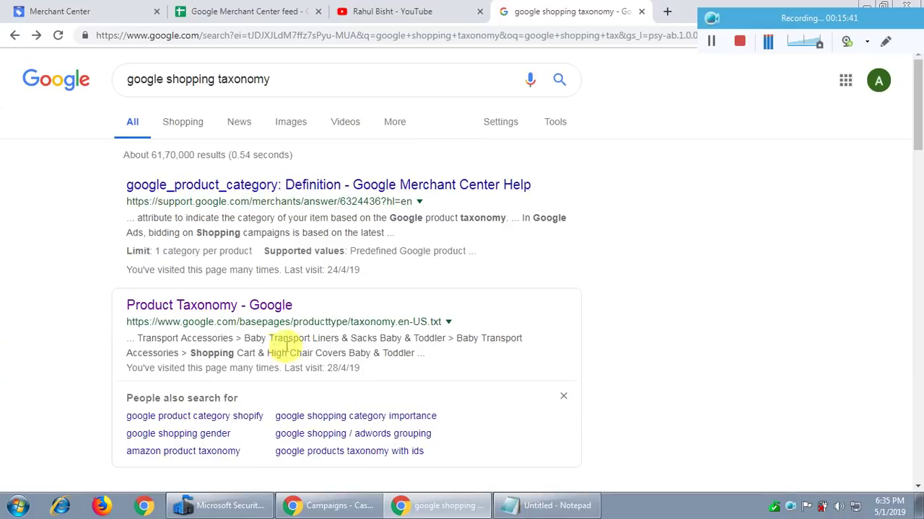
# Open the google_product_category definition in Merchant Center Help and its plain-text list of all Google product categories
pyautogui.click(377, 190)
pyautogui.scroll(-3, 460, 316)
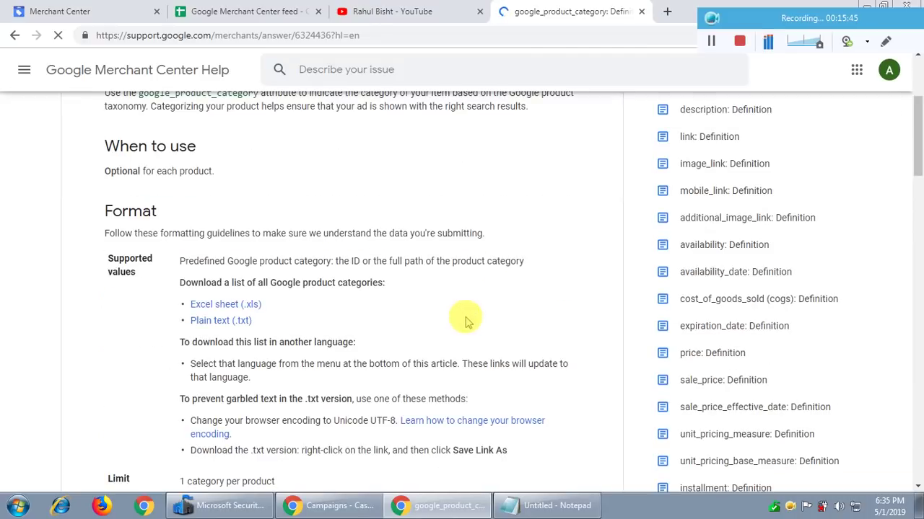
pyautogui.click(235, 329)
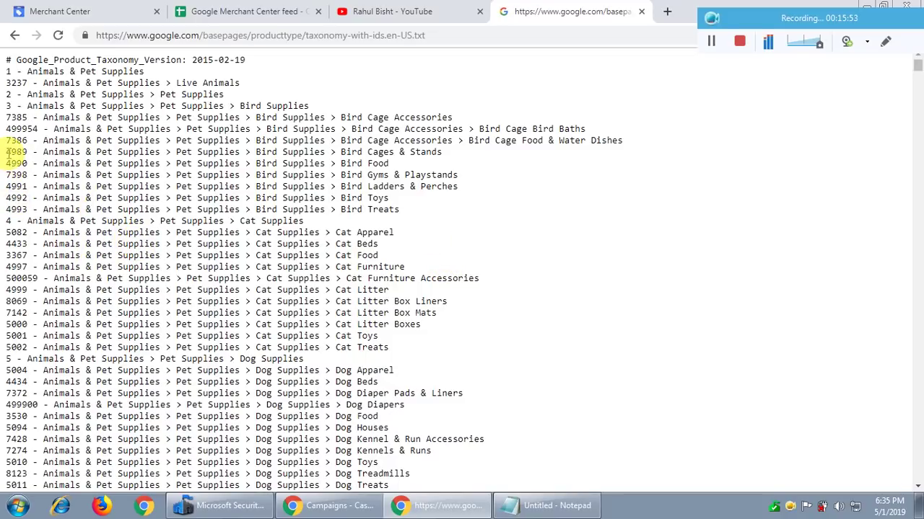
# Copy the line for category 7386, Bird Cage Food & Water Dishes, from the taxonomy list into the Notepad note below its heading
pyautogui.hotkey('ctrl', '+')
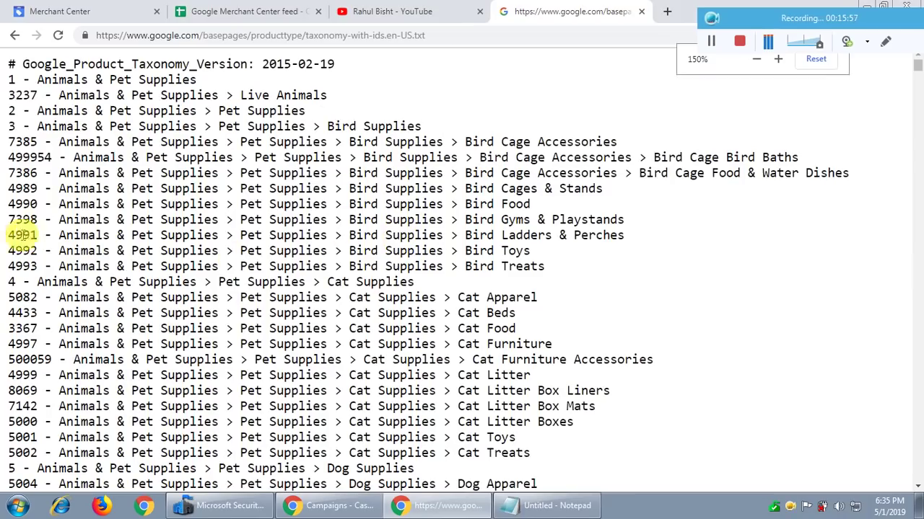
pyautogui.moveTo(8, 173); pyautogui.dragTo(869, 173)
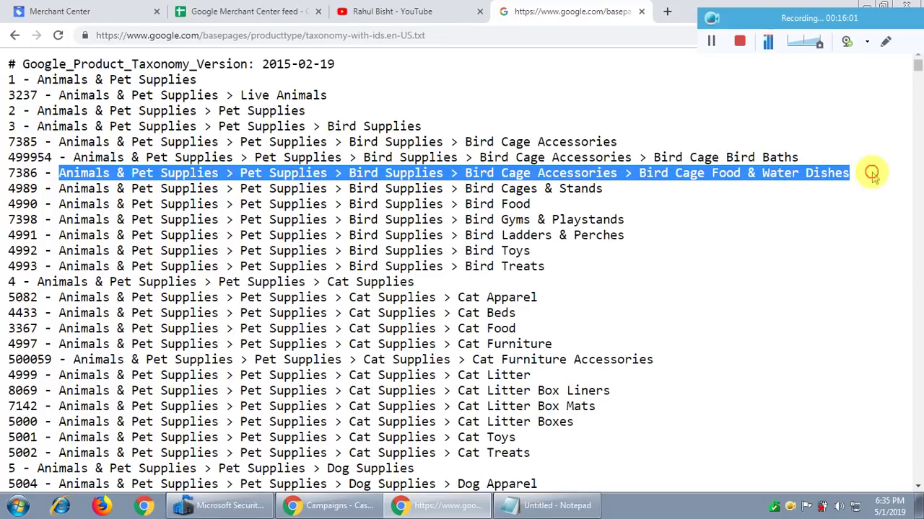
pyautogui.moveTo(8, 173); pyautogui.dragTo(850, 171)
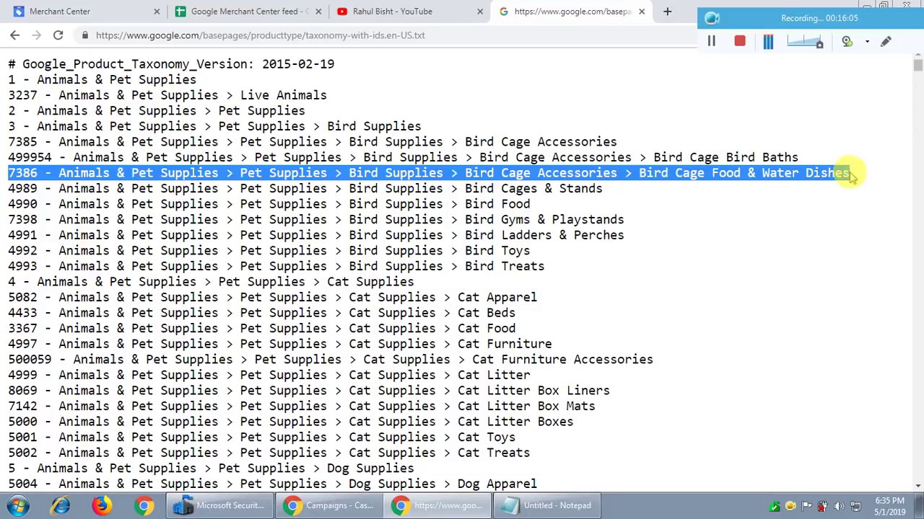
pyautogui.click(243, 11)
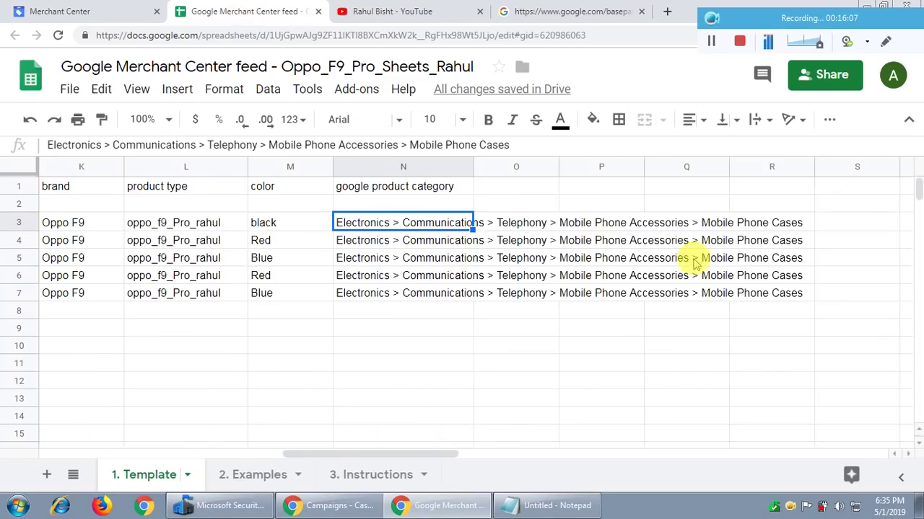
pyautogui.click(546, 498)
pyautogui.click(841, 177)
pyautogui.press('Return')
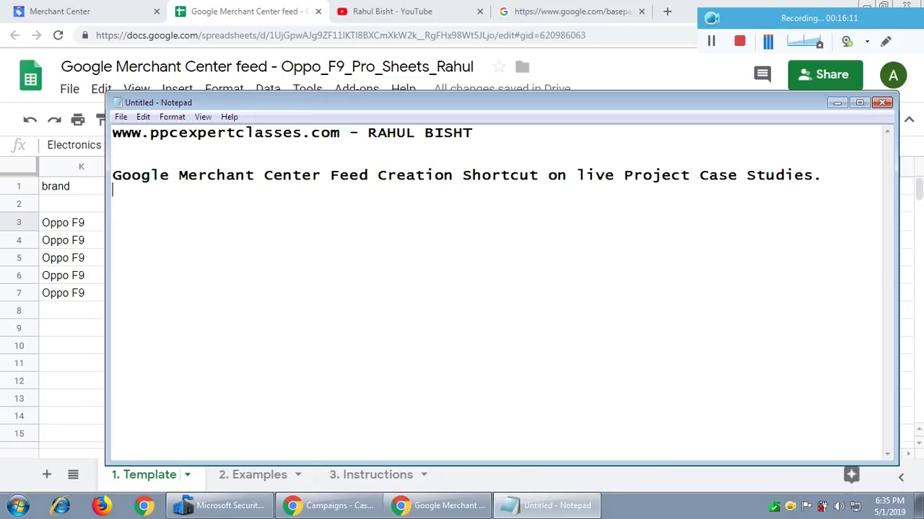
pyautogui.write('7386 - Animals & Pet Supplies > Pet Supplies > Bird Supplies > Bird Cage Accessories > Bird Cage Food & Water Dishes')
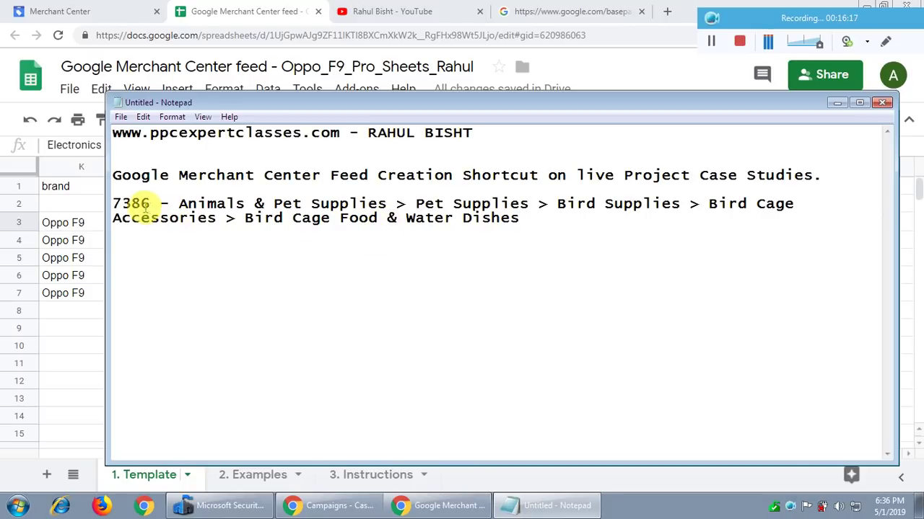
# Try keeping only the ID 7386 in the note by deleting the category path, and undo the deletion
pyautogui.moveTo(112, 204); pyautogui.dragTo(542, 236)
pyautogui.press('Delete')
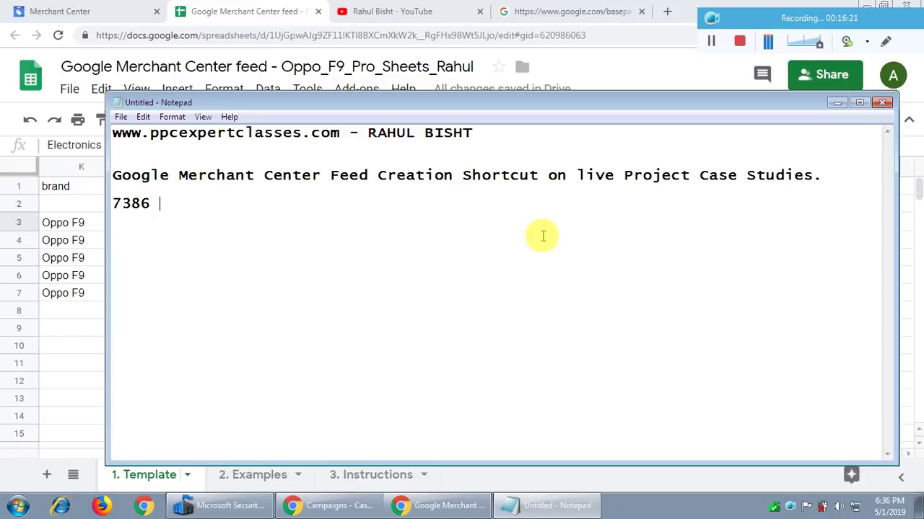
pyautogui.hotkey('ctrl', 'z')
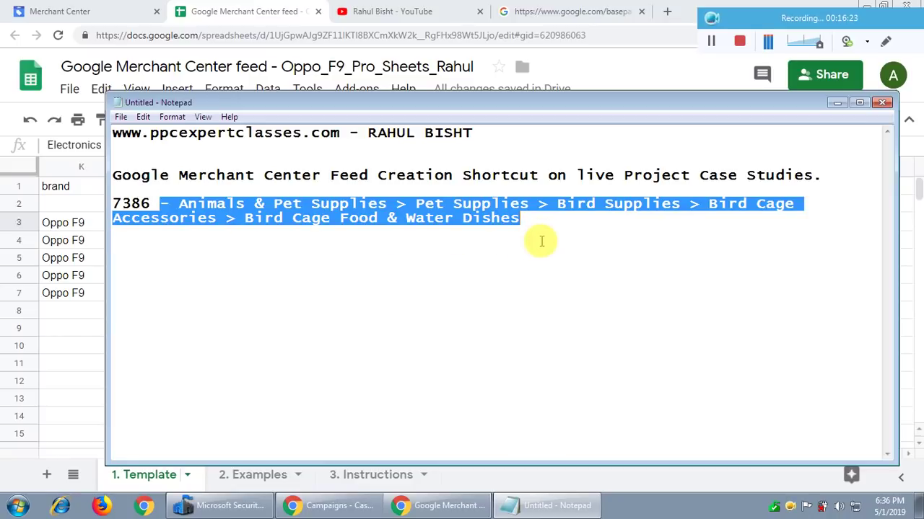
# Remove the ID and dash from the start of the pasted line, keeping only the full category path
pyautogui.click(178, 206)
pyautogui.press('BackSpace')
pyautogui.press('BackSpace')
pyautogui.press('BackSpace')
pyautogui.press('BackSpace')
pyautogui.press('BackSpace')
pyautogui.press('BackSpace')
pyautogui.press('BackSpace')
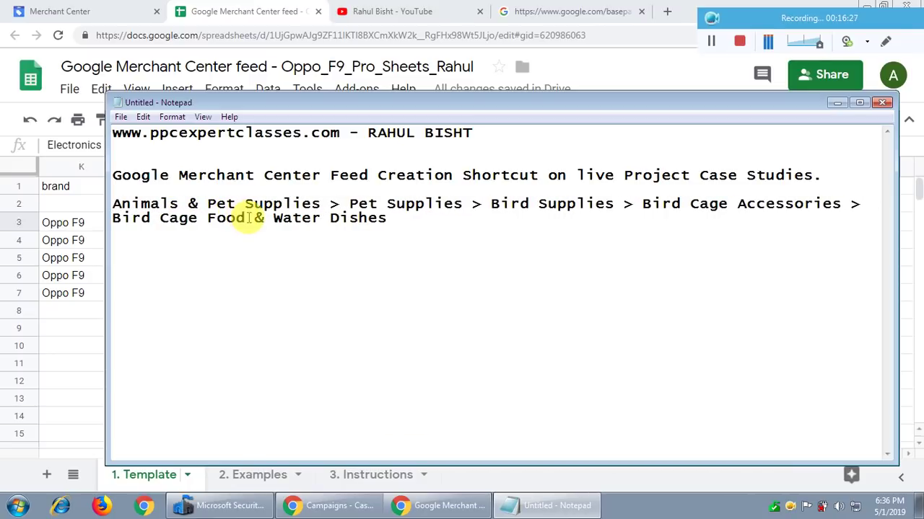
# Switch back to the taxonomy list in Chrome, and highlight the ID 4989 and the Google_Product_Taxonomy_Version label
pyautogui.click(572, 12)
pyautogui.moveTo(9, 189); pyautogui.dragTo(36, 190)
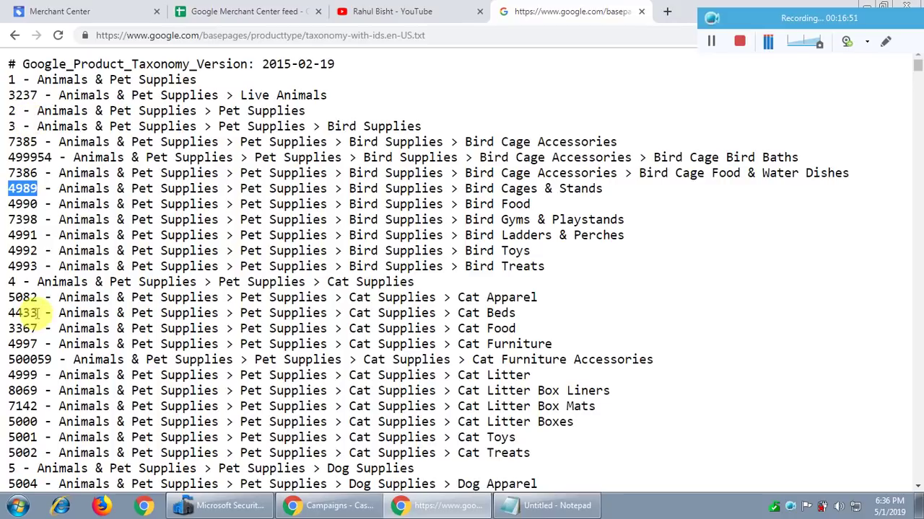
pyautogui.moveTo(22, 64); pyautogui.dragTo(247, 66)
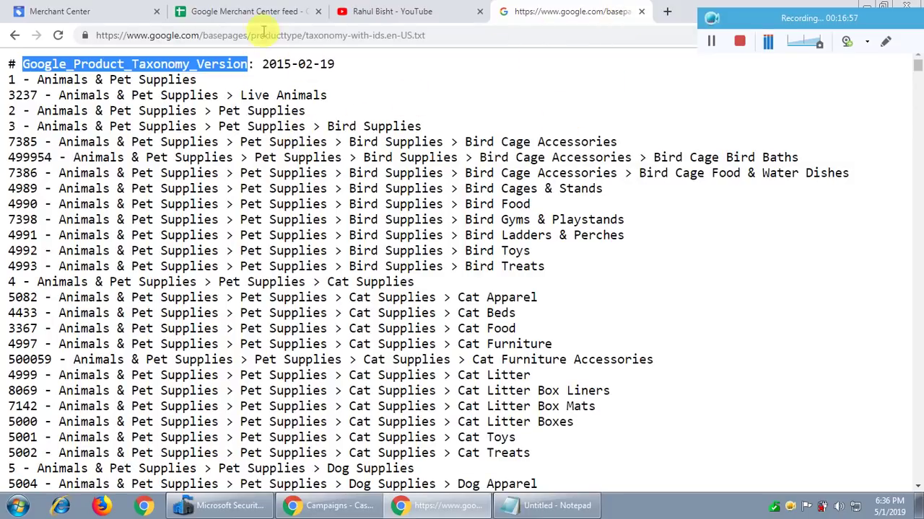
pyautogui.click(14, 34)
# Return to the feed sheet and examine the google product category header and first product's value, highlighting Mobile Phone Cases
pyautogui.click(243, 11)
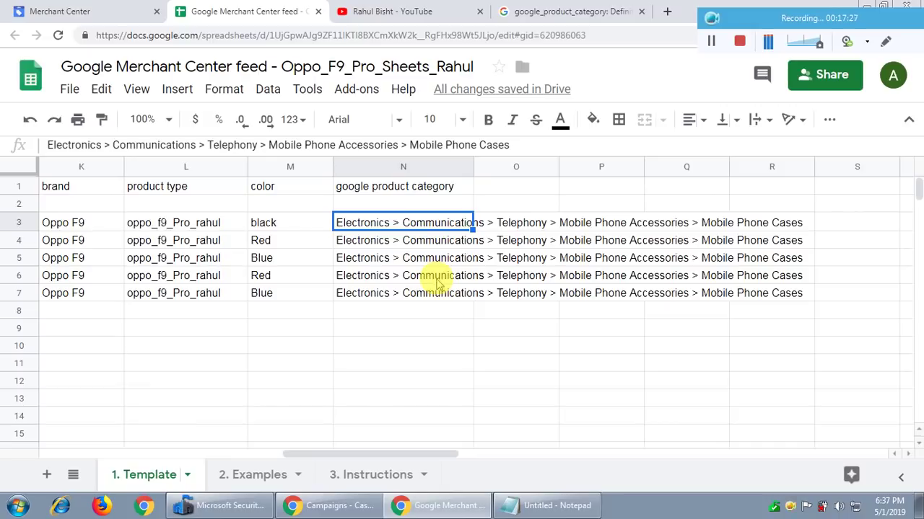
pyautogui.click(410, 191)
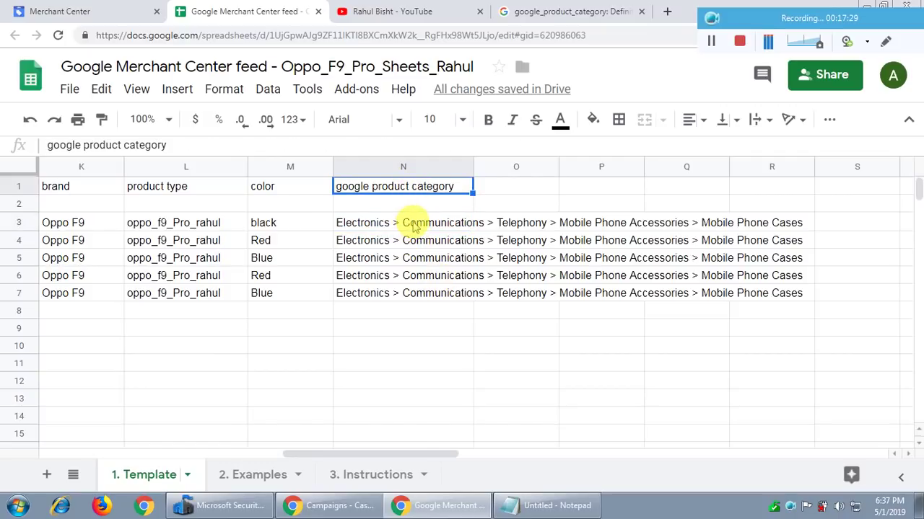
pyautogui.click(413, 222)
pyautogui.moveTo(410, 144); pyautogui.dragTo(512, 142)
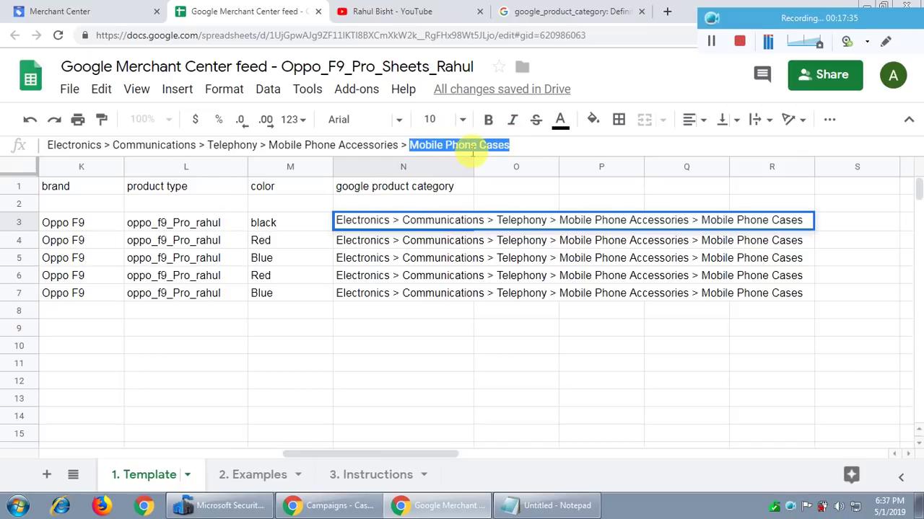
pyautogui.click(408, 242)
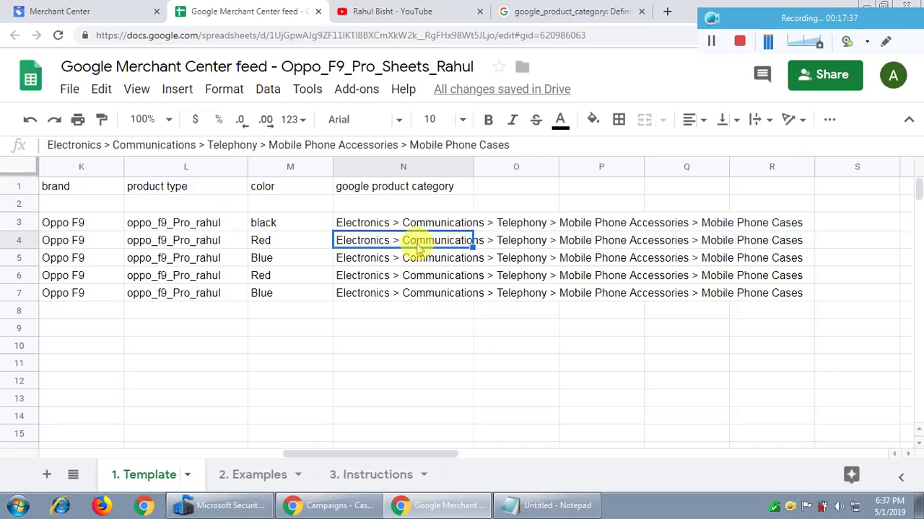
# Review the feed's column headers from google product category back to title
pyautogui.click(402, 189)
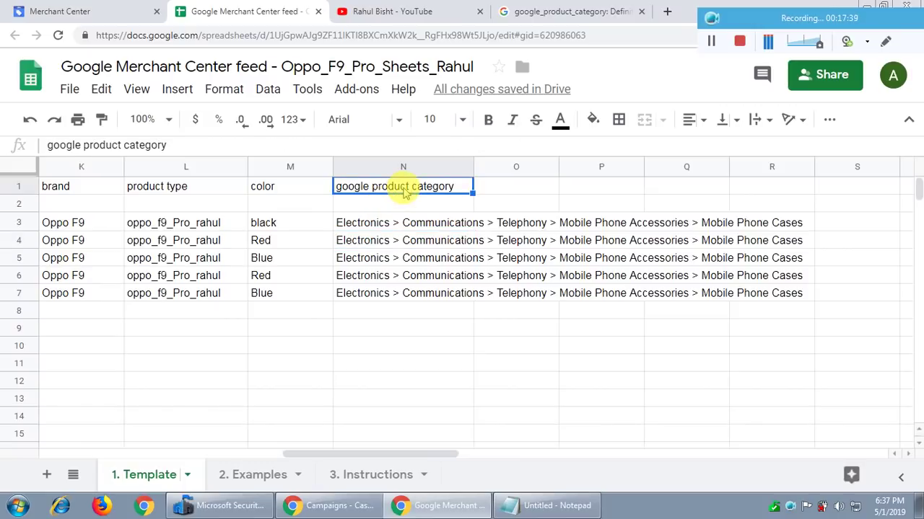
pyautogui.press('Left')
pyautogui.press('Left')
pyautogui.press('Left')
pyautogui.press('Left')
pyautogui.press('Right')
pyautogui.press('Right')
pyautogui.press('Left')
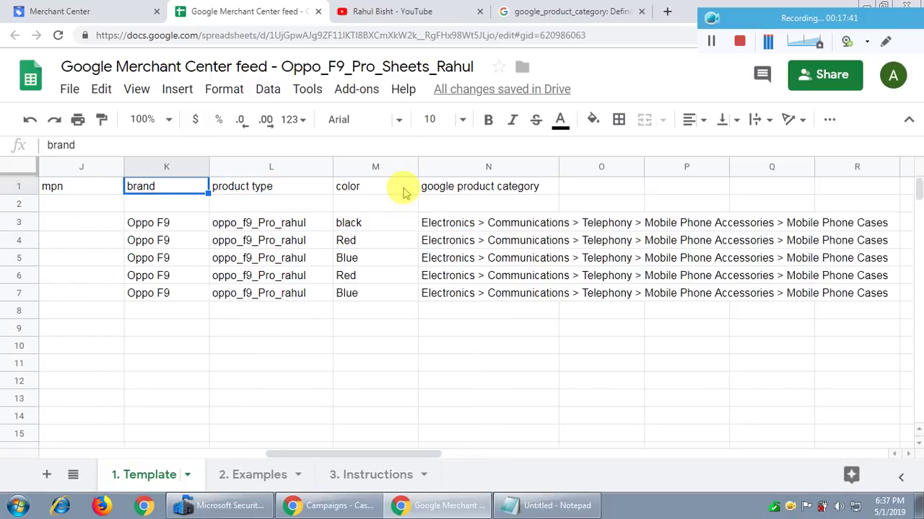
pyautogui.press('Left')
pyautogui.press('Left')
pyautogui.press('Left')
pyautogui.press('Left')
pyautogui.press('Left')
pyautogui.press('Left')
pyautogui.press('Left')
pyautogui.press('Left')
pyautogui.press('Left')
pyautogui.press('Left')
pyautogui.press('Right')
# Review the title of each product from row 3 to row 7, ending back at the title header
pyautogui.press('Down')
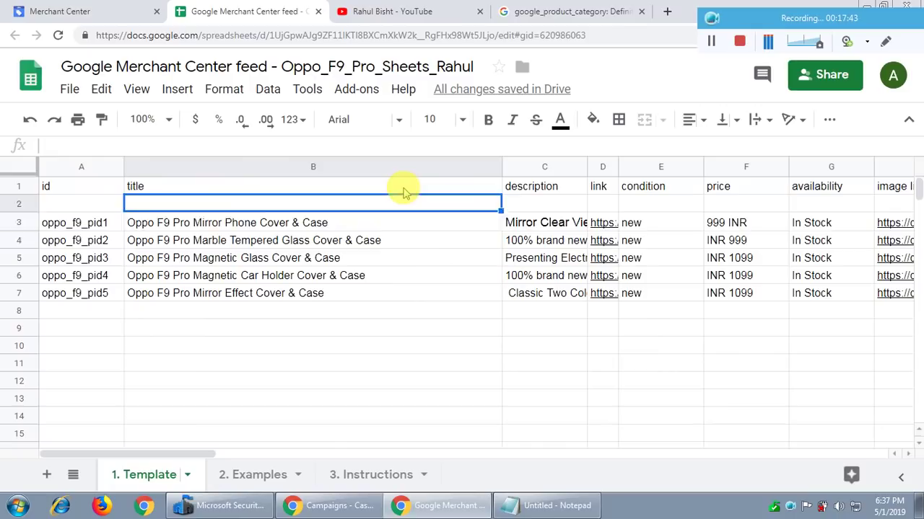
pyautogui.press('Down')
pyautogui.press('Down')
pyautogui.press('Up')
pyautogui.press('Down')
pyautogui.press('Down')
pyautogui.press('Down')
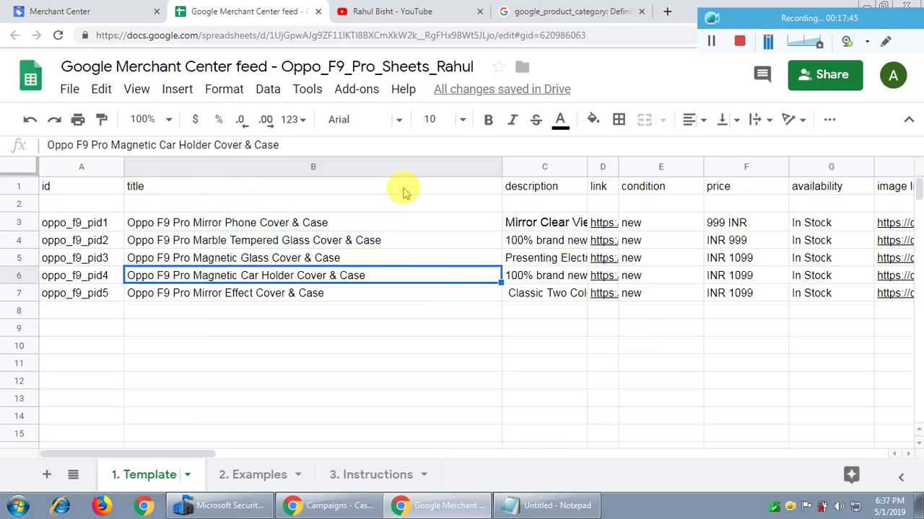
pyautogui.press('Down')
pyautogui.press('Up')
pyautogui.press('Up')
pyautogui.press('Up')
pyautogui.press('Up')
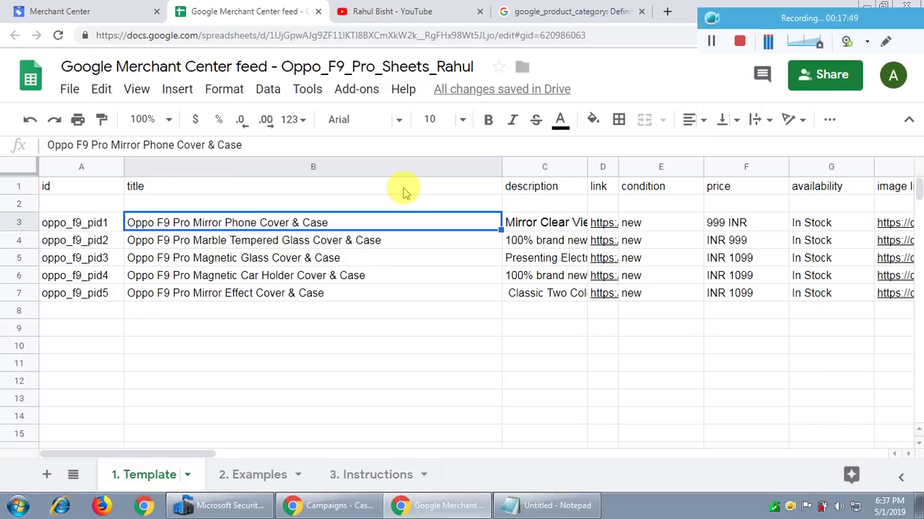
pyautogui.press('Up')
pyautogui.press('Up')
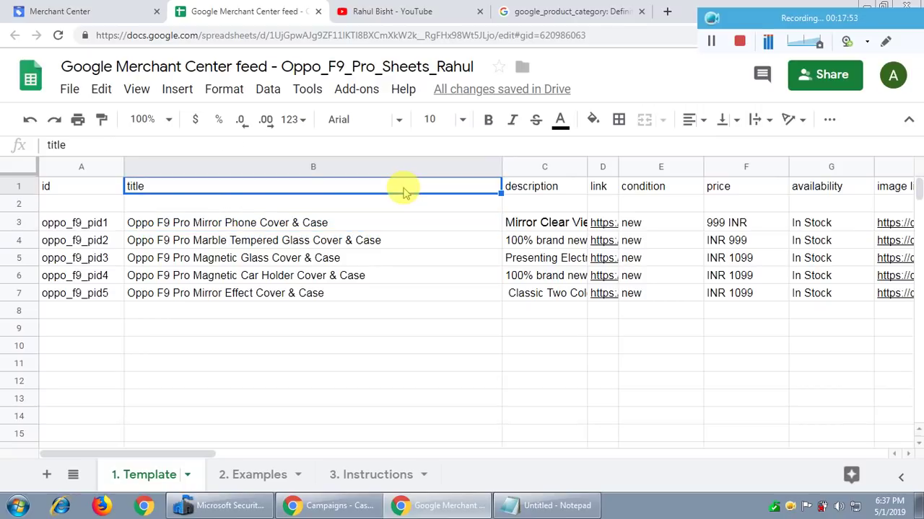
# Review the column headers from title through color, and return to the brand header
pyautogui.press('Right')
pyautogui.press('Right')
pyautogui.press('Right')
pyautogui.press('Right')
pyautogui.press('Right')
pyautogui.press('Right')
pyautogui.press('Right')
pyautogui.press('Right')
pyautogui.press('Right')
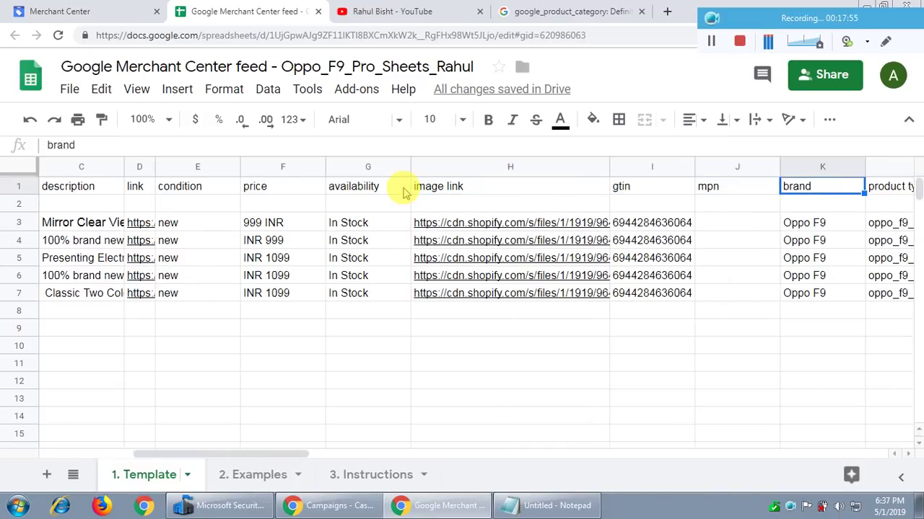
pyautogui.press('Right')
pyautogui.press('Right')
pyautogui.press('Left')
pyautogui.press('Left')
# Examine the brand header and the first product's brand value
pyautogui.press('Down')
pyautogui.press('Down')
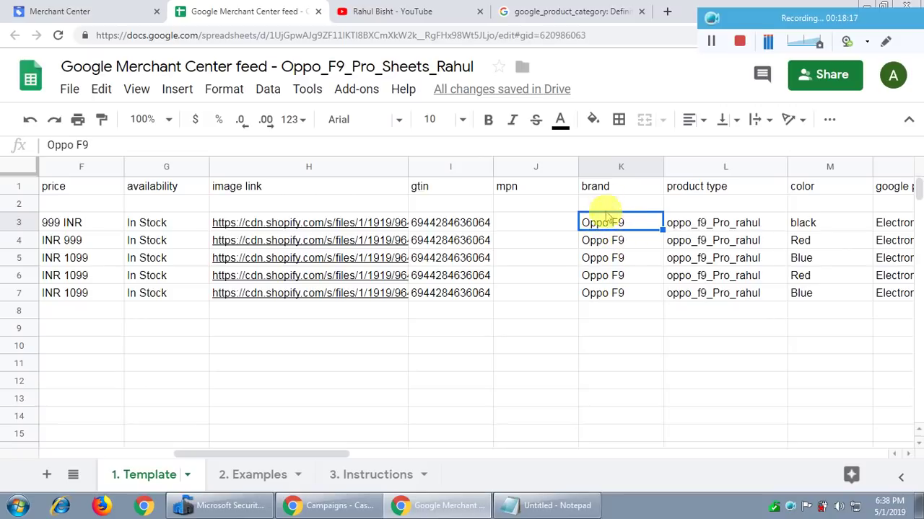
pyautogui.click(617, 187)
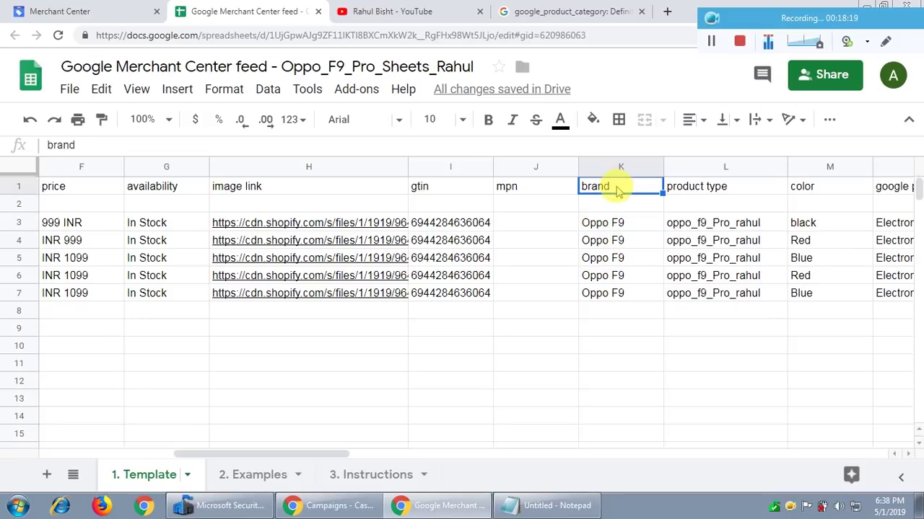
pyautogui.click(634, 228)
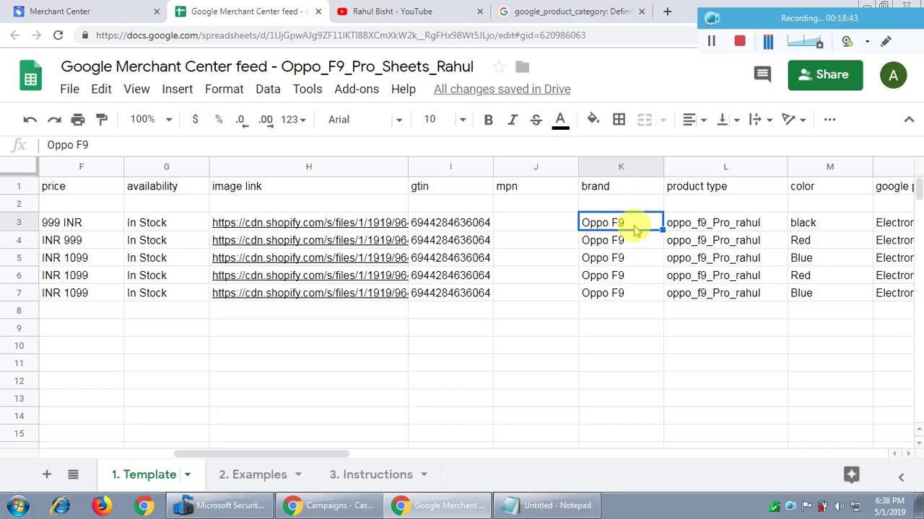
# Return to the "buy shoes online" Google search results and look at the sponsored shoe listings
pyautogui.click(546, 11)
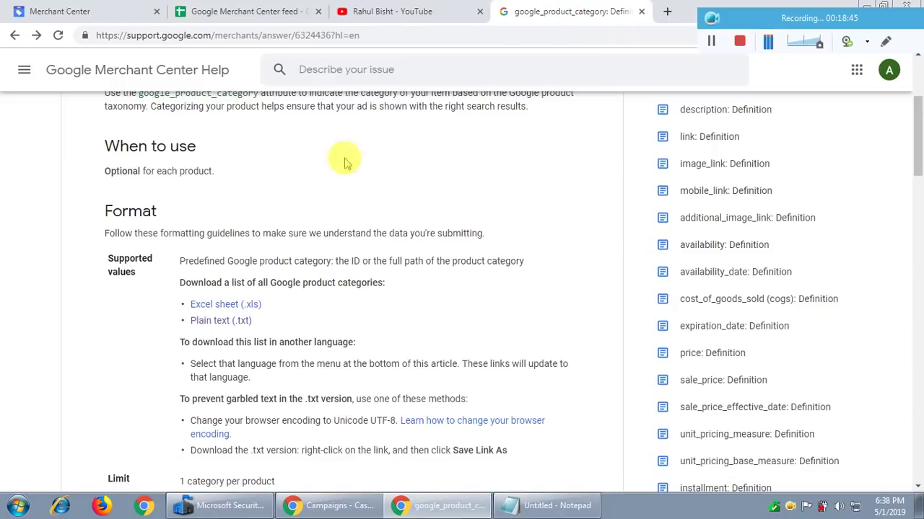
pyautogui.scroll(1, 289, 181)
pyautogui.click(14, 35)
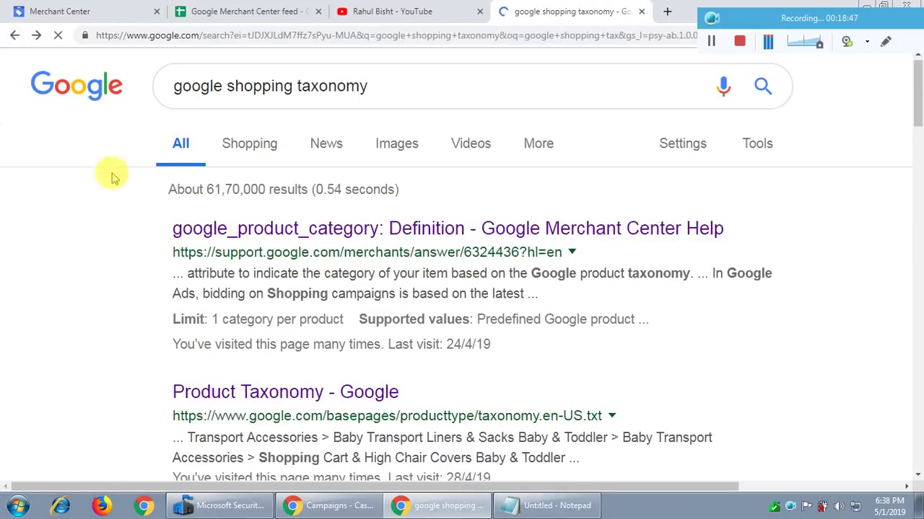
pyautogui.click(13, 36)
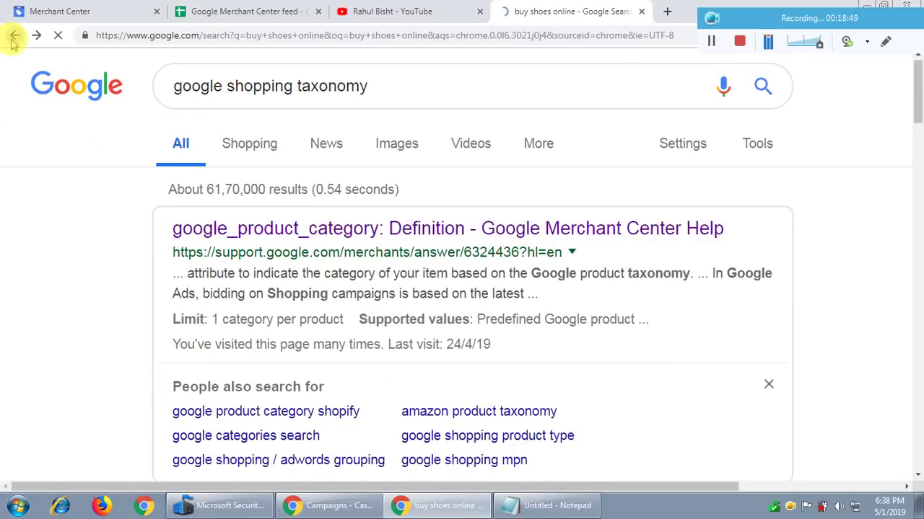
pyautogui.scroll(-2, 53, 206)
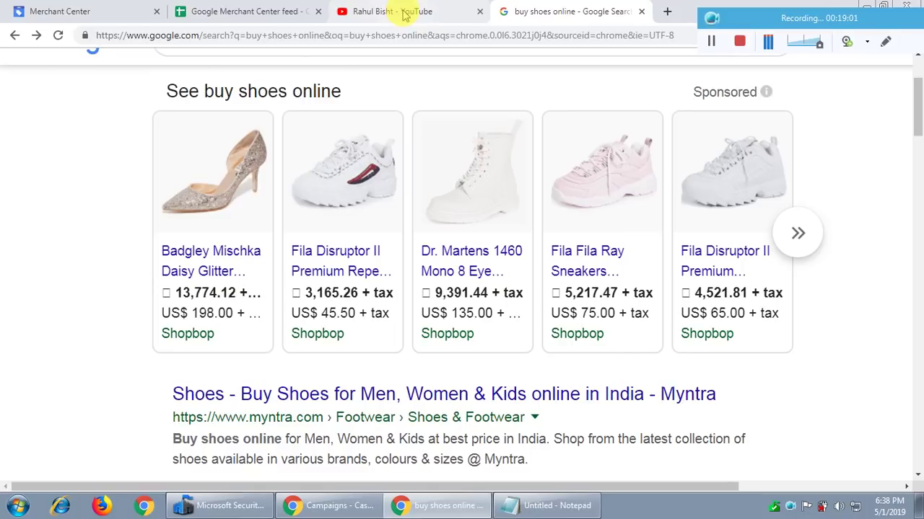
# Go back to the feed sheet and examine the second product's brand value and the product type header
pyautogui.click(253, 9)
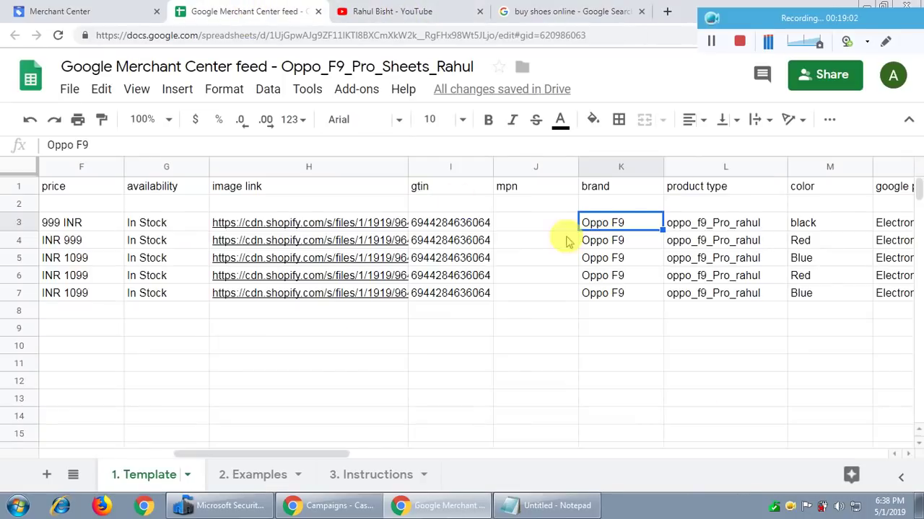
pyautogui.click(618, 241)
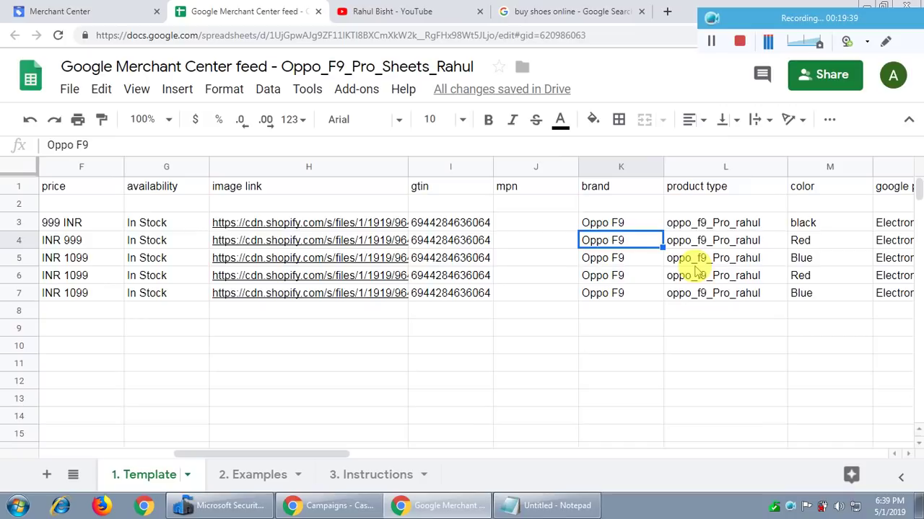
pyautogui.click(708, 181)
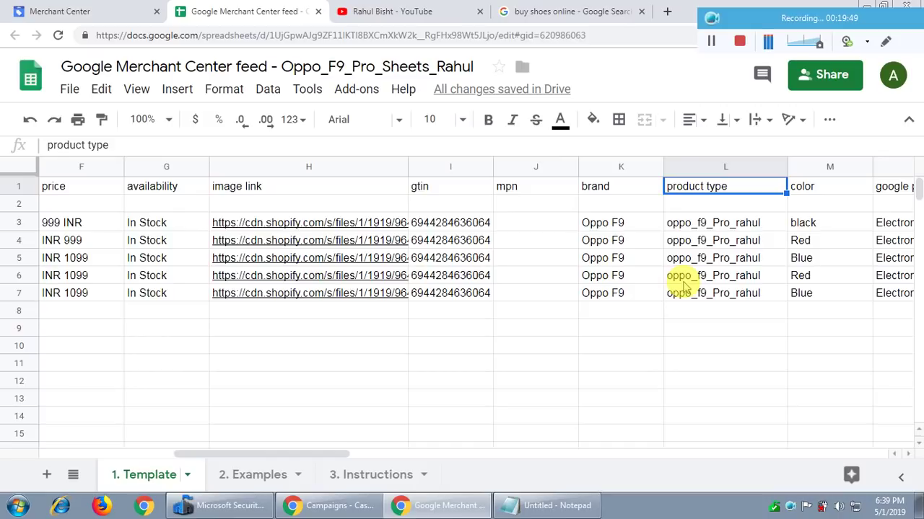
# Switch to Merchant Center and start a new primary feed from the product feeds list
pyautogui.click(80, 11)
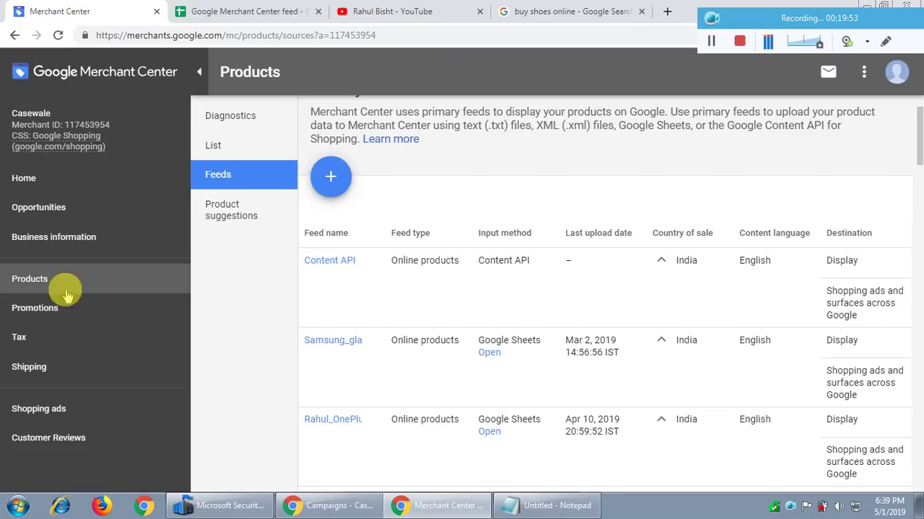
pyautogui.click(26, 280)
pyautogui.click(215, 176)
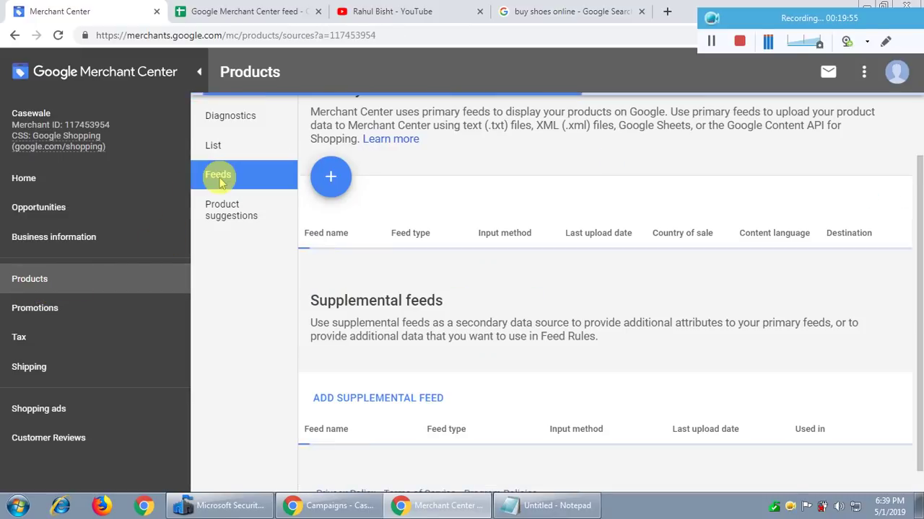
pyautogui.click(330, 180)
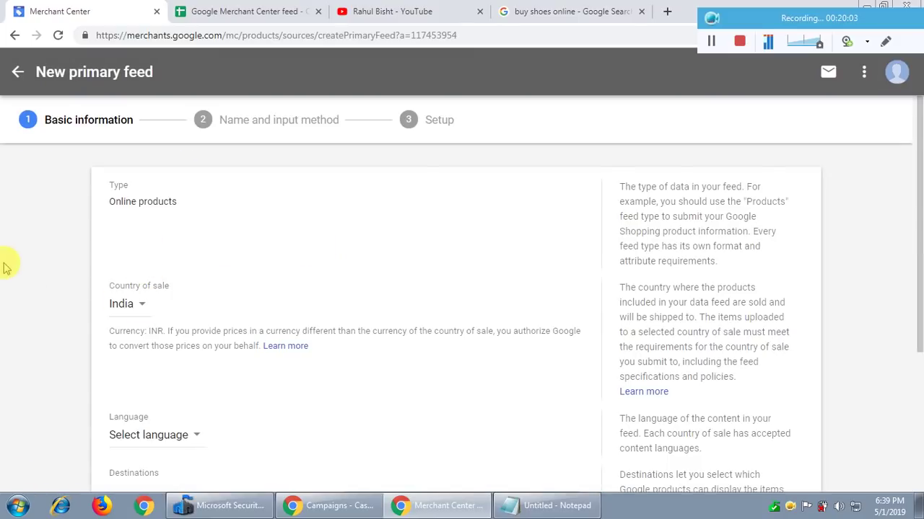
# Set the new primary feed's language to English and review its destinations
pyautogui.scroll(-2, 5, 264)
pyautogui.scroll(2, 87, 249)
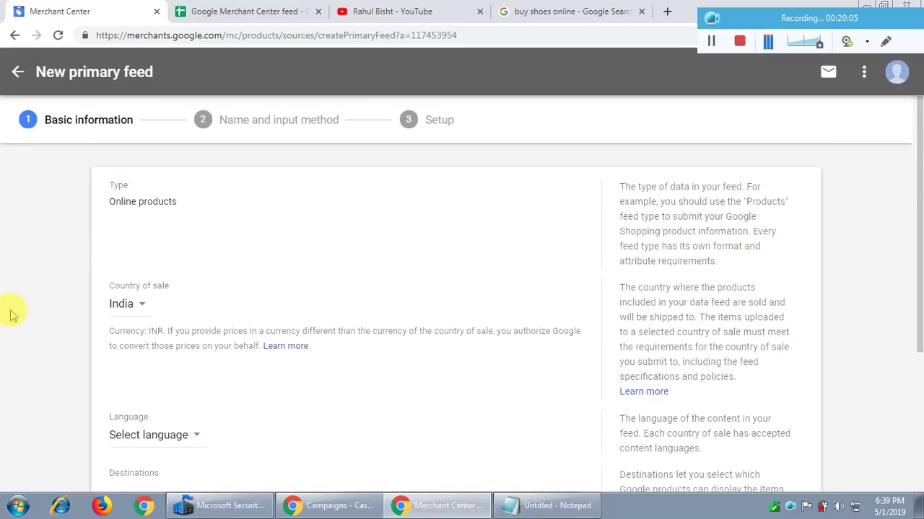
pyautogui.scroll(-2, 43, 317)
pyautogui.click(182, 293)
pyautogui.click(144, 303)
pyautogui.scroll(-2, 31, 303)
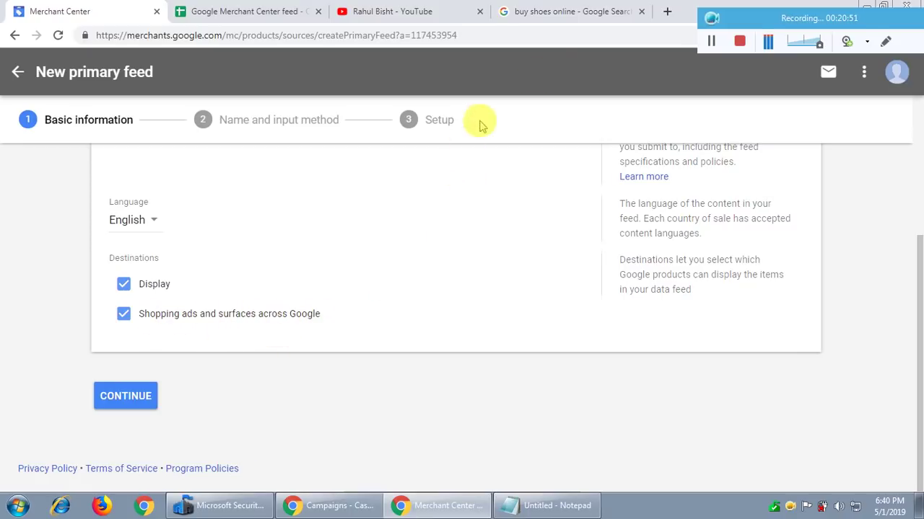
# Look at the sponsored shoe ads in the "buy shoes online" search results again
pyautogui.click(567, 12)
pyautogui.scroll(2, 8, 289)
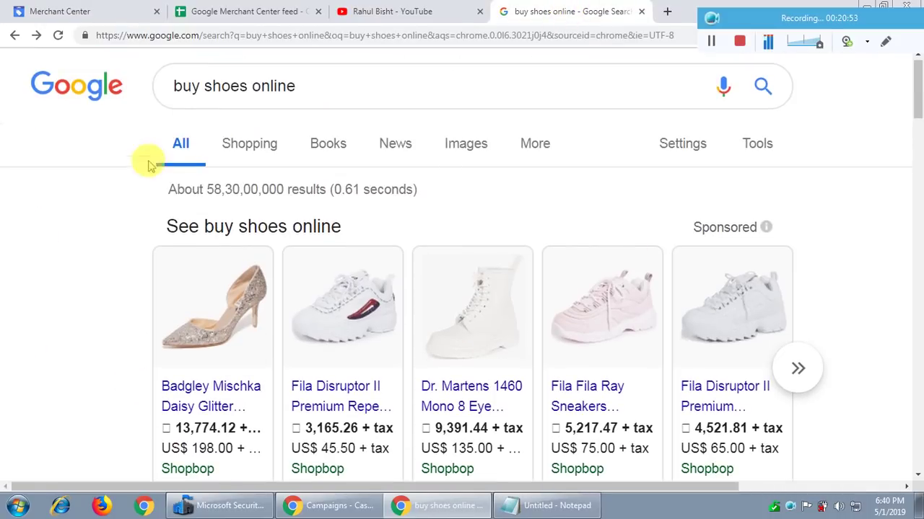
pyautogui.scroll(-2, 108, 245)
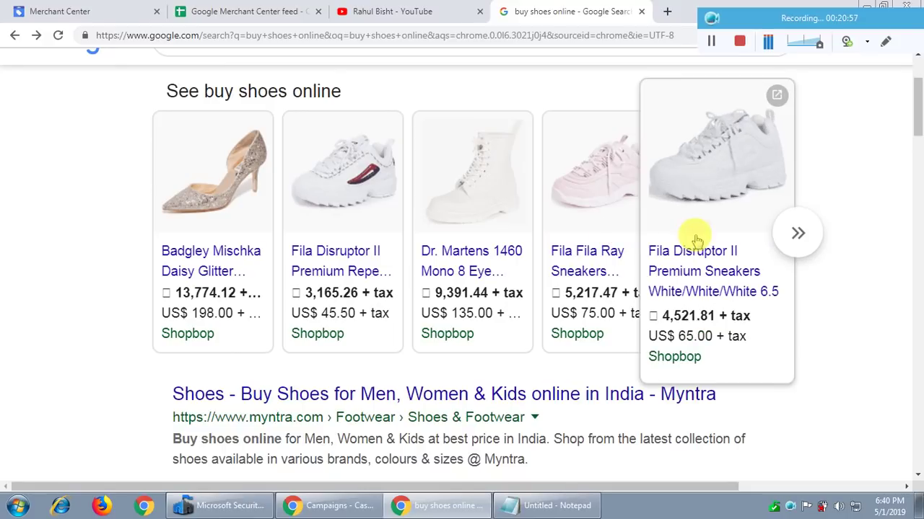
# Search Google for "google shopping", view the Google Shopping home page, and return to the Oppo F9 feed sheet
pyautogui.scroll(2, 4, 281)
pyautogui.click(346, 86)
pyautogui.hotkey('ctrl', 'a')
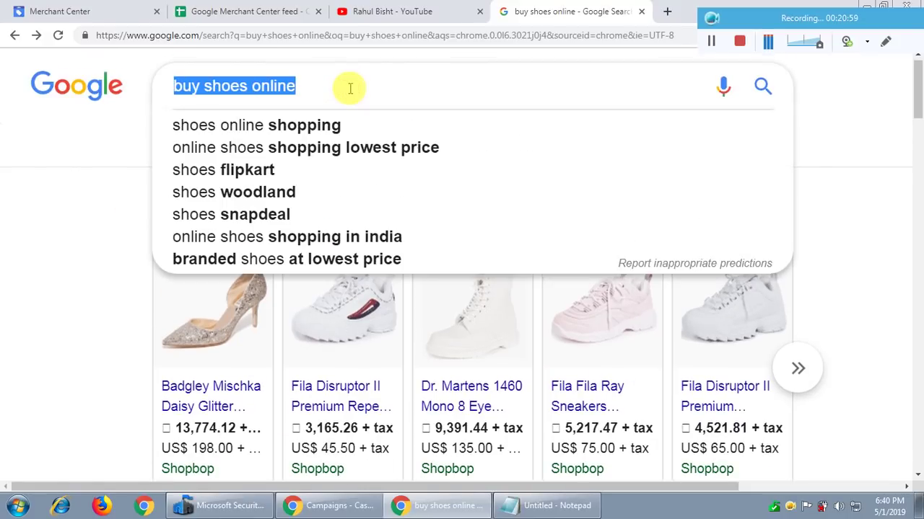
pyautogui.write('google shopping')
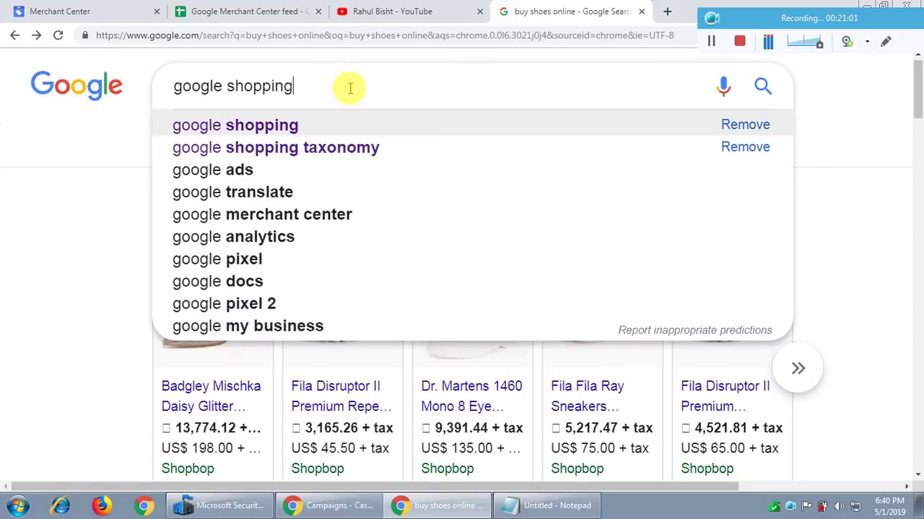
pyautogui.press('Return')
pyautogui.hotkey('ctrl', '-')
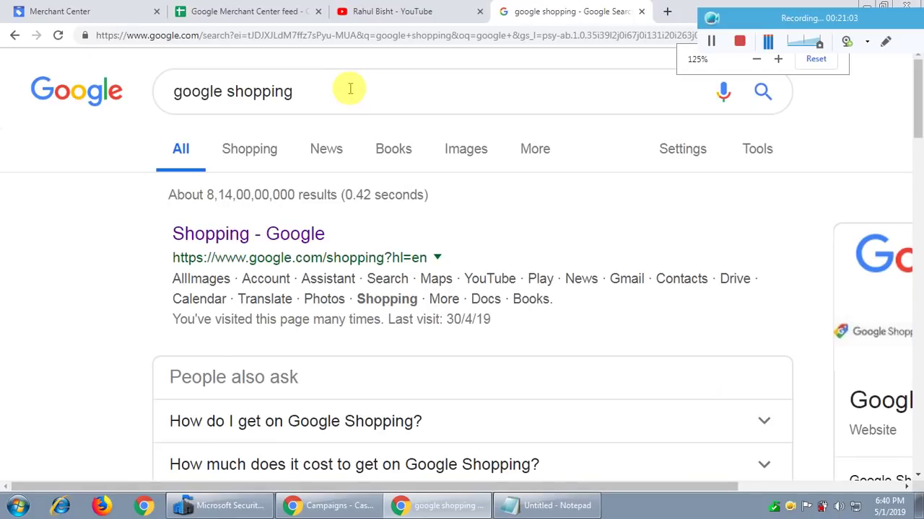
pyautogui.click(241, 203)
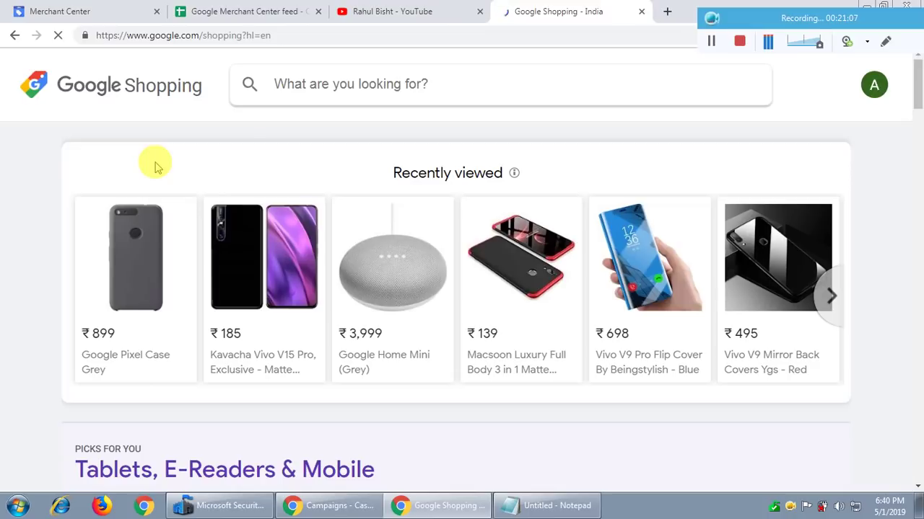
pyautogui.click(367, 85)
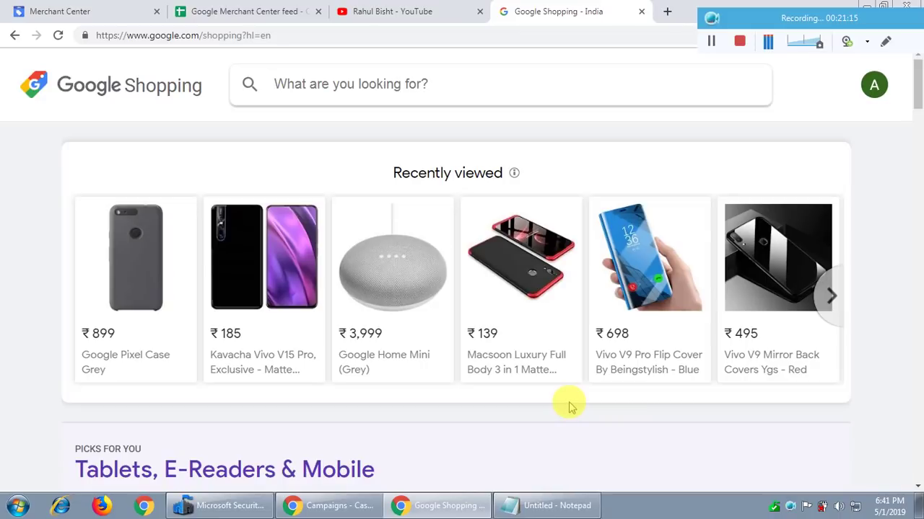
pyautogui.click(209, 10)
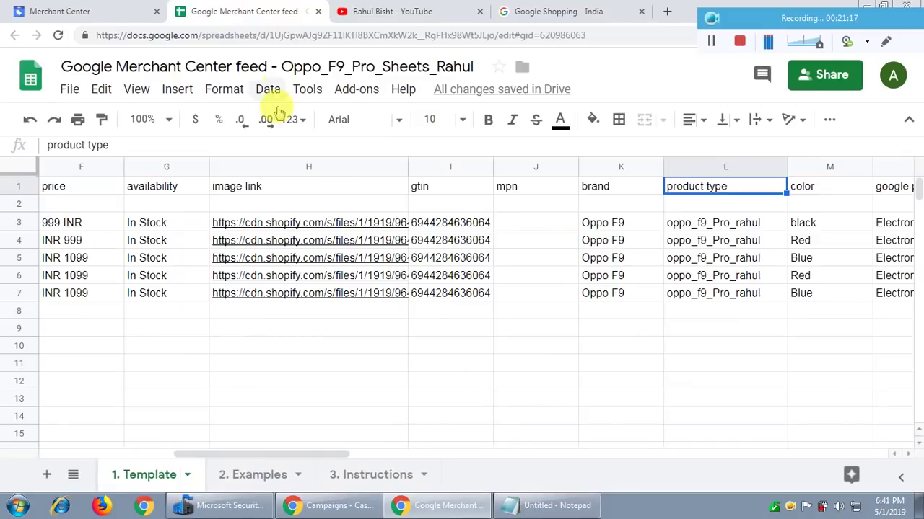
# Name the new primary feed Test, the owner's first name and May, joined by underscores, with Google Sheets as the input method
pyautogui.click(28, 8)
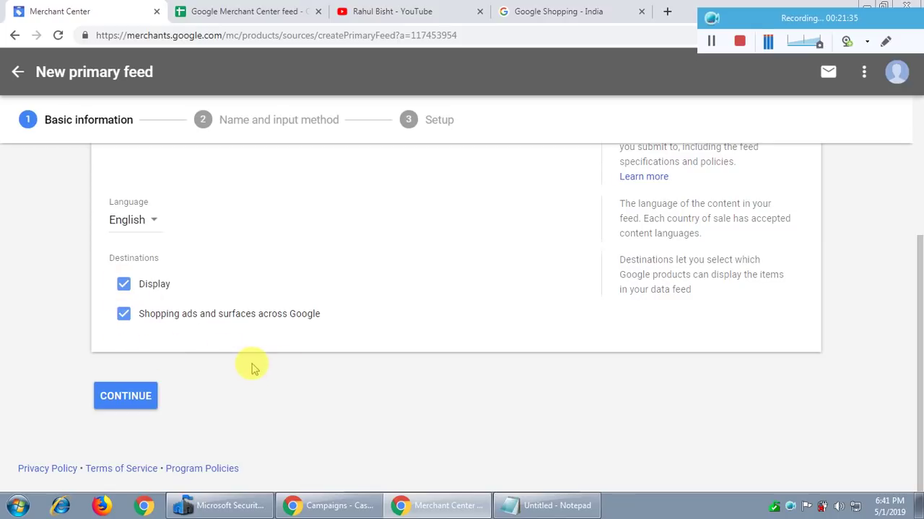
pyautogui.click(127, 394)
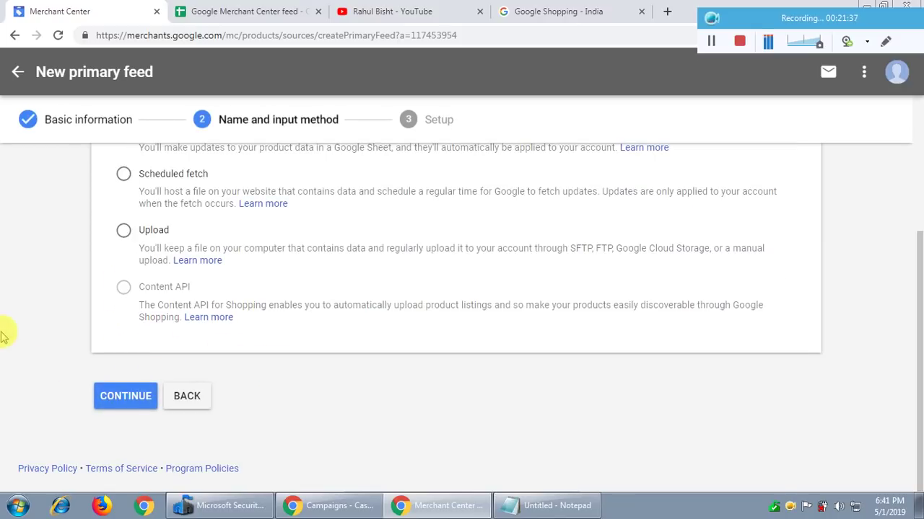
pyautogui.click(186, 262)
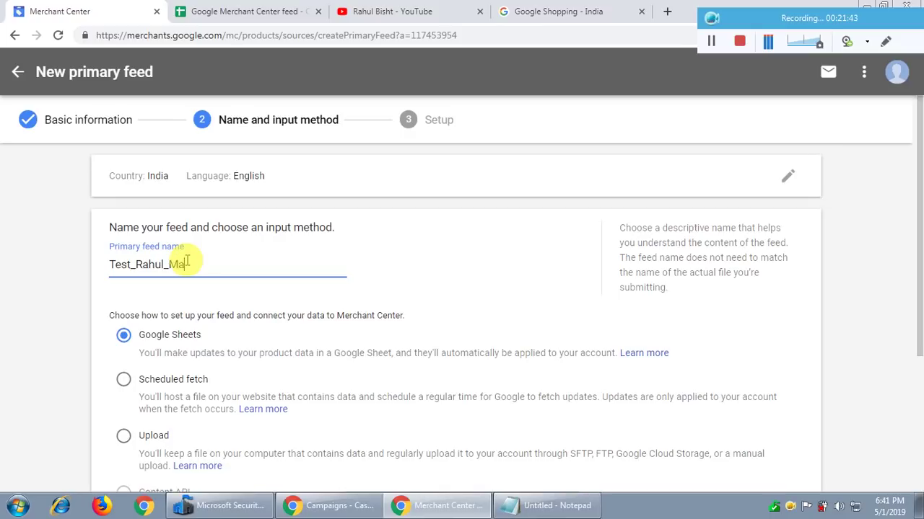
pyautogui.scroll(-1, 8, 325)
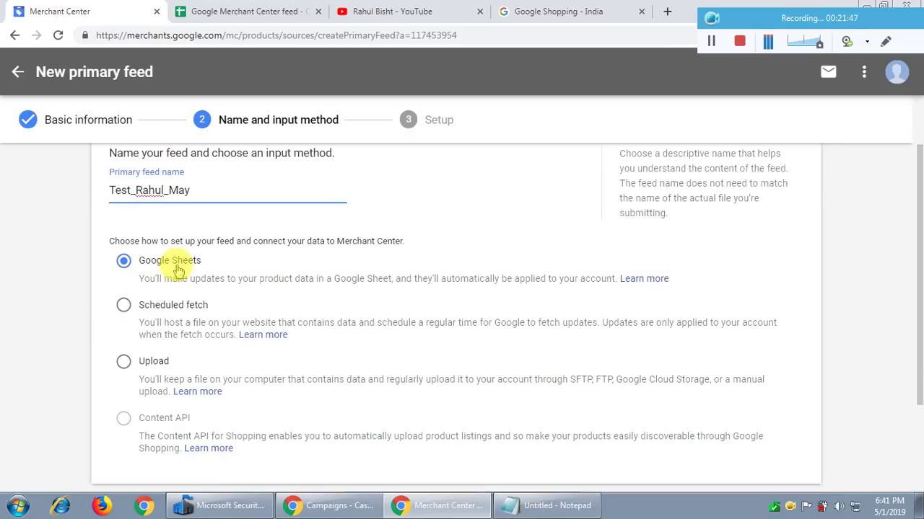
pyautogui.scroll(-2, 9, 304)
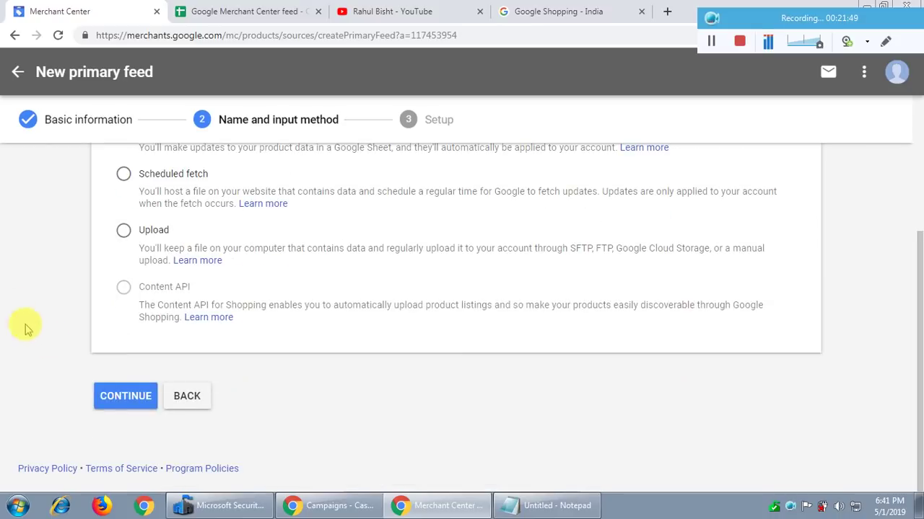
pyautogui.click(128, 397)
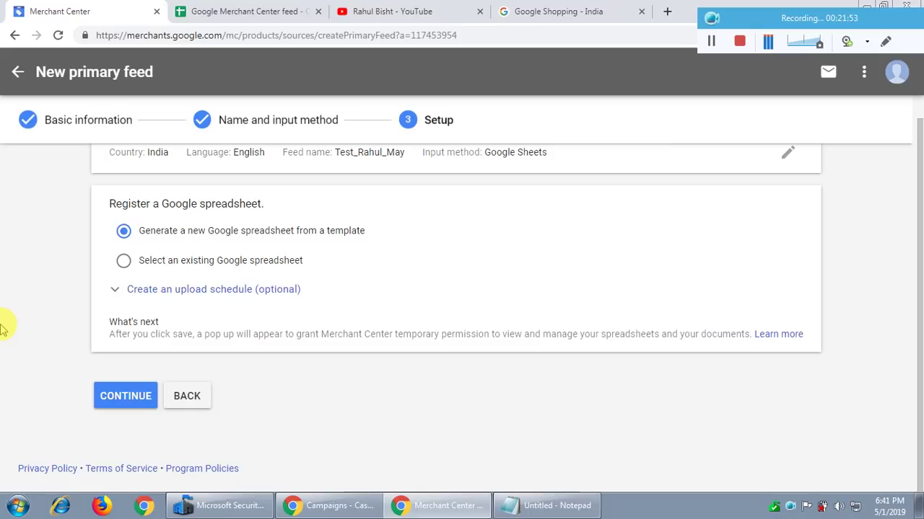
# Create the feed with a new Google spreadsheet generated from a template, and open the feed's details from the primary feeds list
pyautogui.scroll(1, 2, 327)
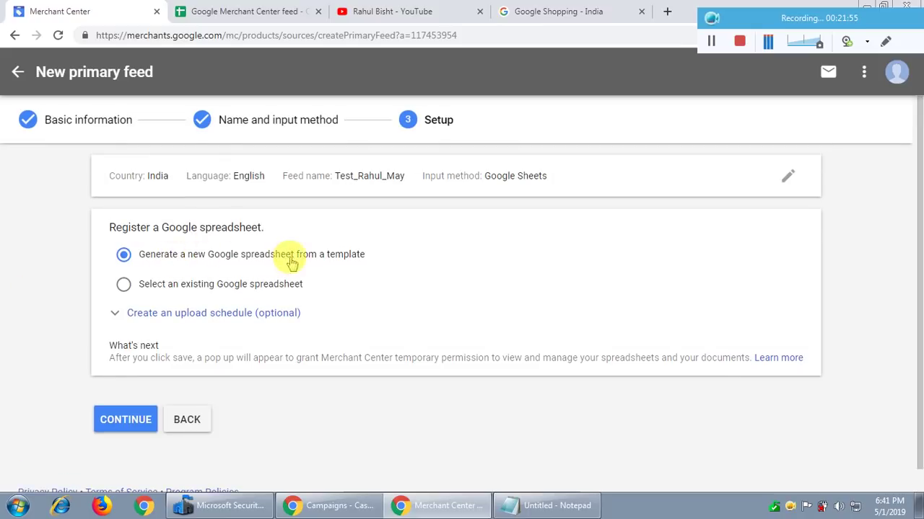
pyautogui.click(103, 419)
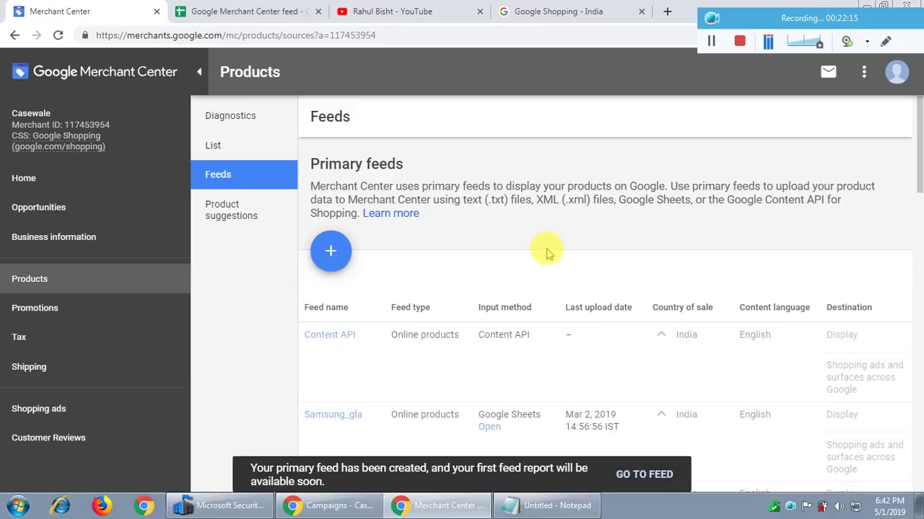
pyautogui.moveTo(919, 184); pyautogui.dragTo(920, 465)
pyautogui.moveTo(917, 377); pyautogui.dragTo(917, 469)
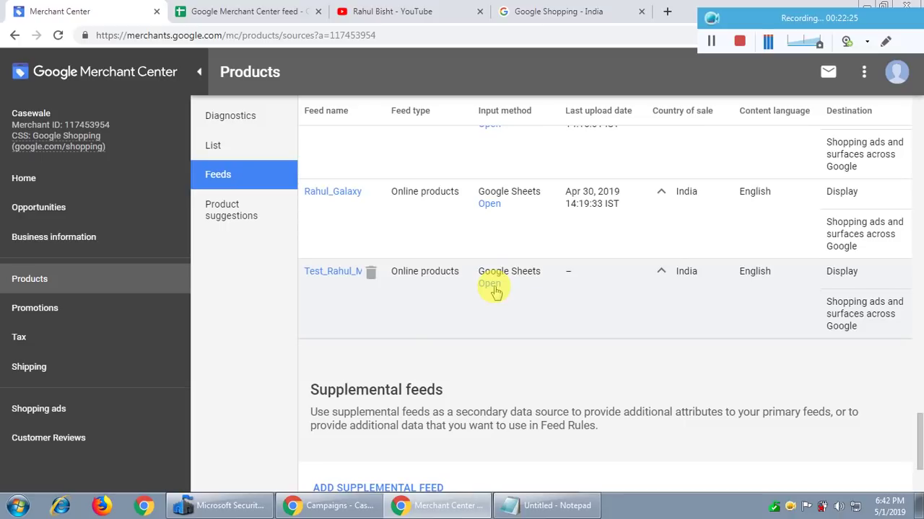
pyautogui.click(333, 272)
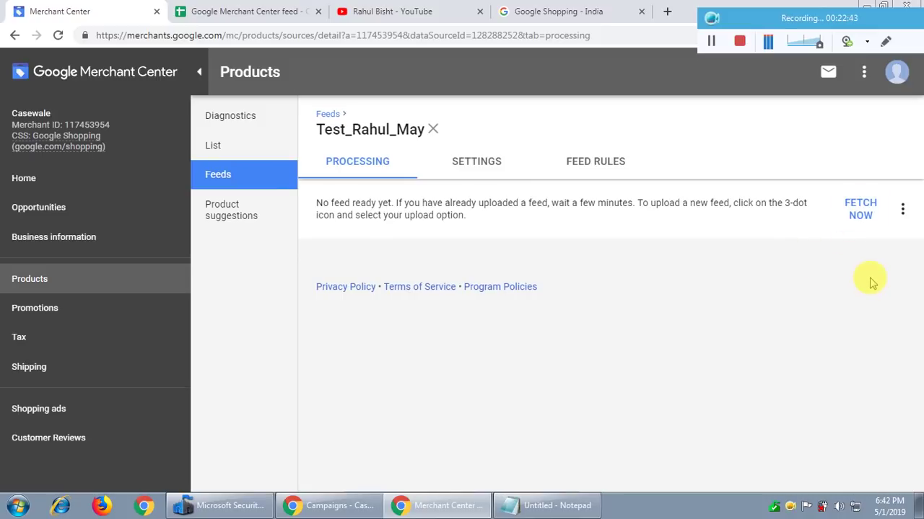
# Access the Google Sheet linked to the new test feed
pyautogui.click(904, 214)
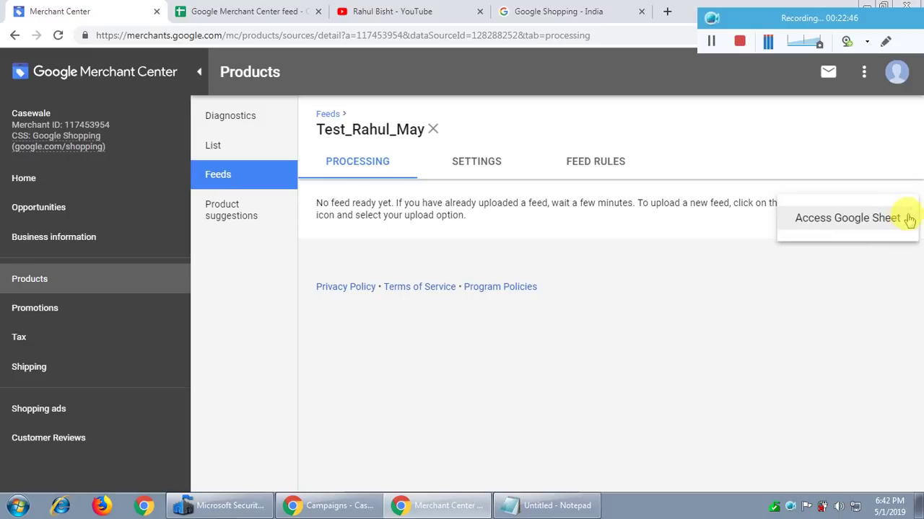
pyautogui.click(846, 308)
pyautogui.click(904, 214)
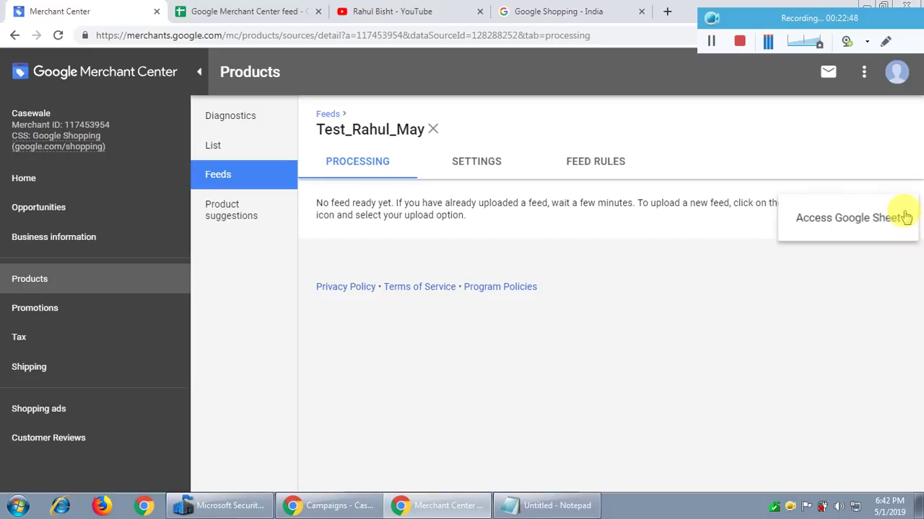
pyautogui.click(854, 226)
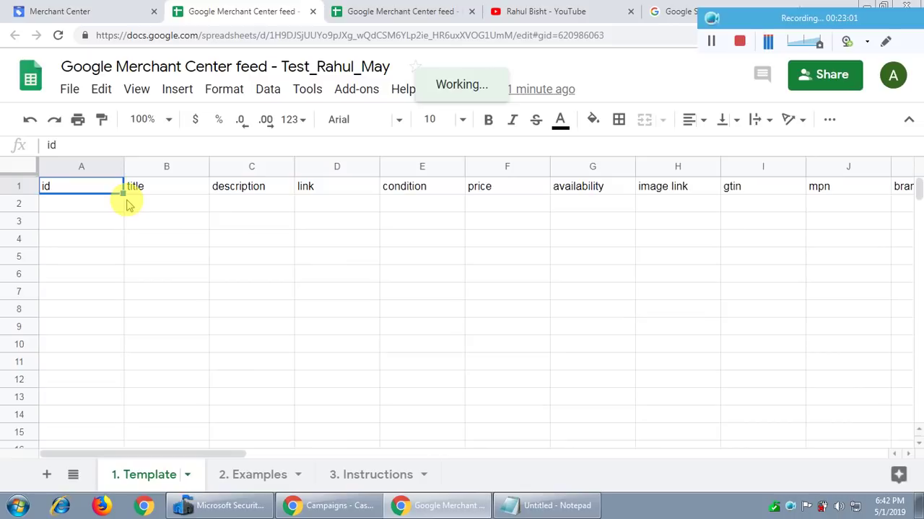
# Review the new template's column headers from id past google product category to the first empty column
pyautogui.press('Right')
pyautogui.press('Right')
pyautogui.press('Right')
pyautogui.press('Right')
pyautogui.press('Right')
pyautogui.press('Right')
pyautogui.press('Right')
pyautogui.press('Right')
pyautogui.press('Right')
pyautogui.press('Right')
pyautogui.press('Right')
pyautogui.press('Right')
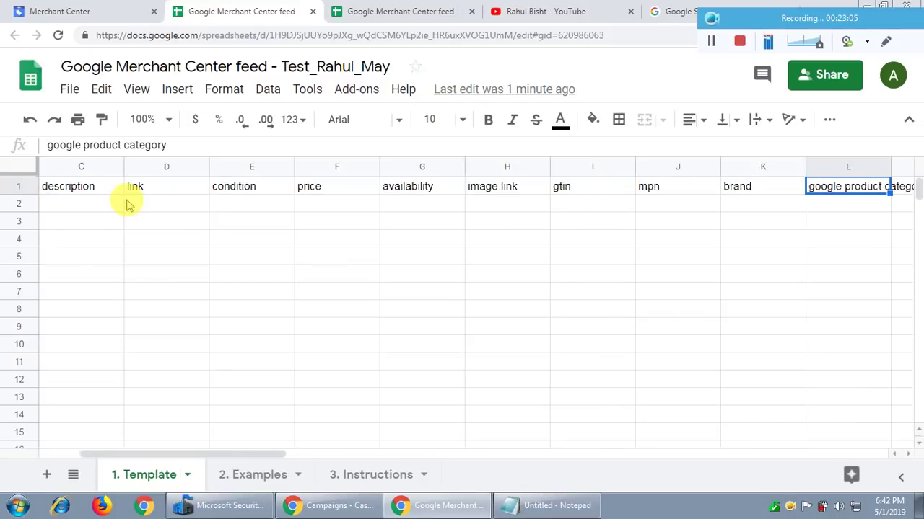
pyautogui.press('Right')
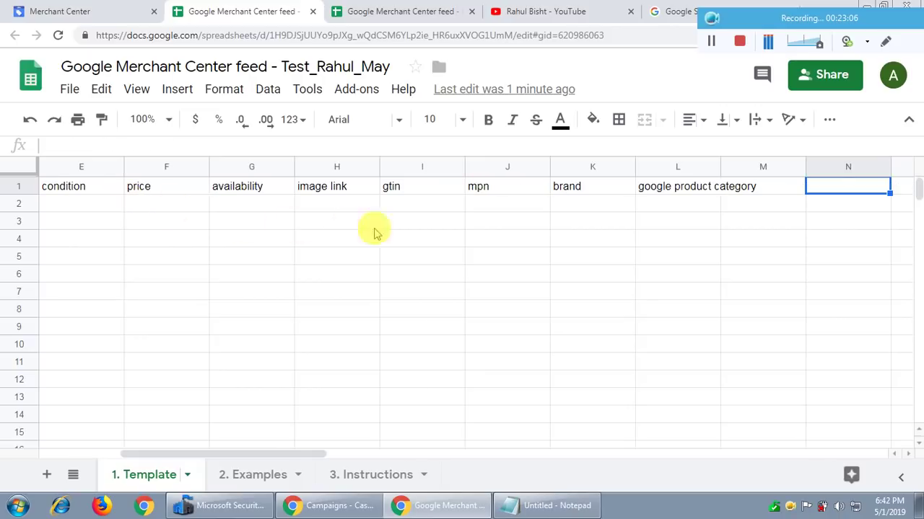
# Compare the new template's google product category header with the product type and color columns in the Oppo F9 Pro feed sheet
pyautogui.click(703, 192)
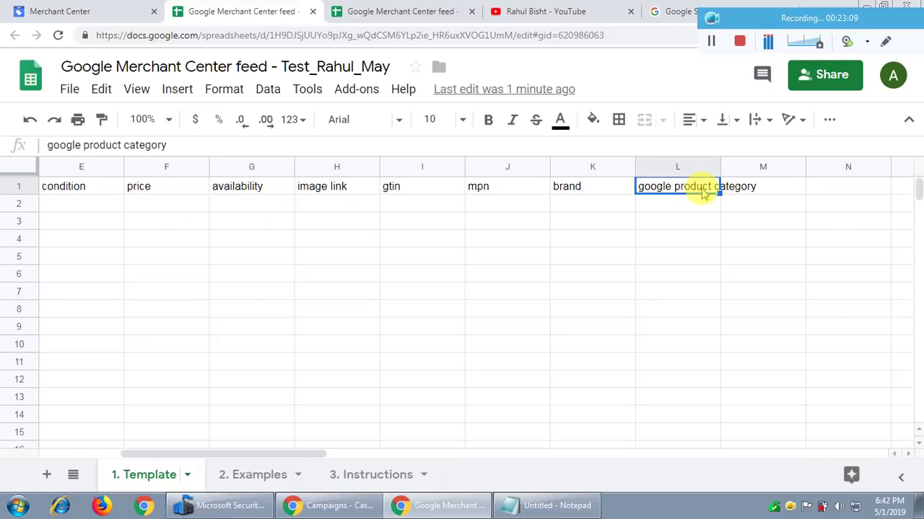
pyautogui.click(396, 10)
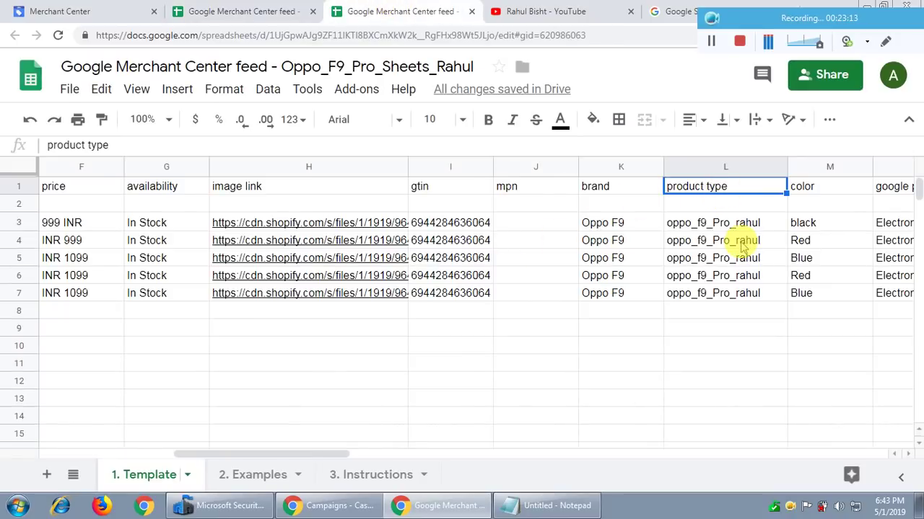
pyautogui.click(822, 188)
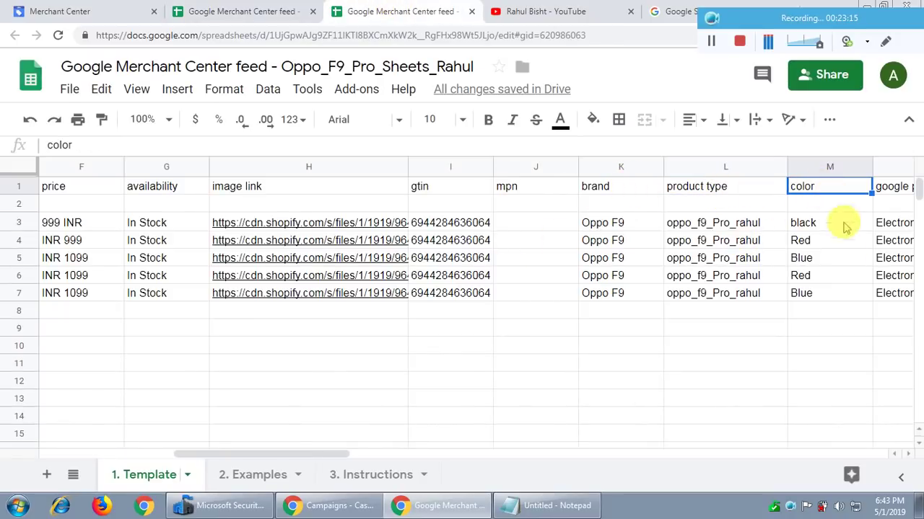
pyautogui.click(718, 191)
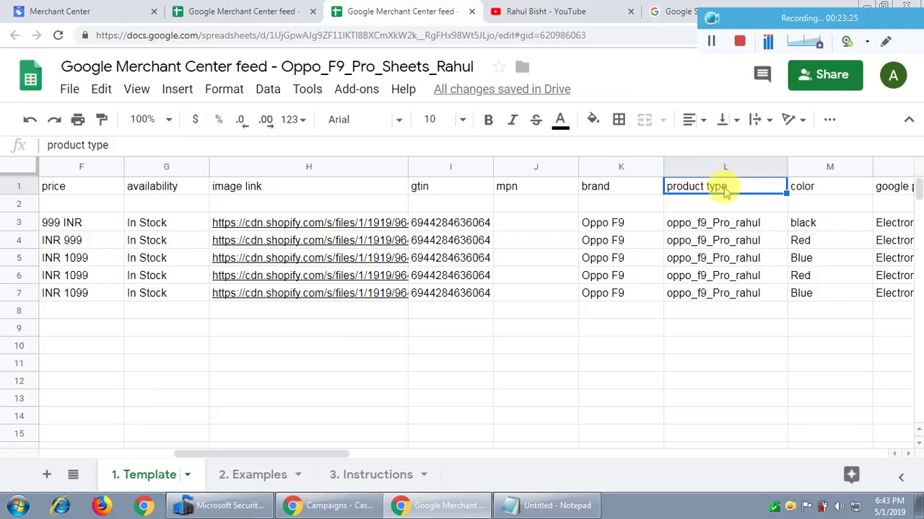
# Add a product type column header in cell M1 of the new test feed's template sheet
pyautogui.click(245, 11)
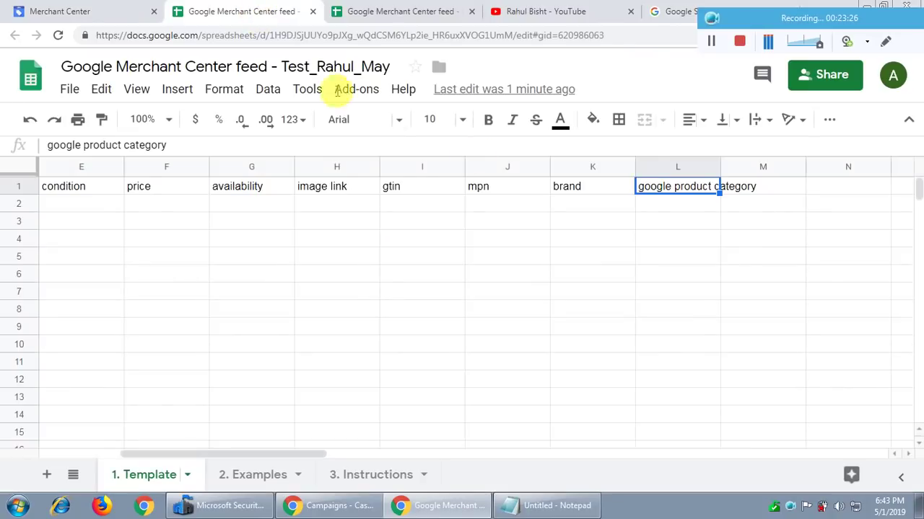
pyautogui.click(750, 188)
pyautogui.write('product tupe')
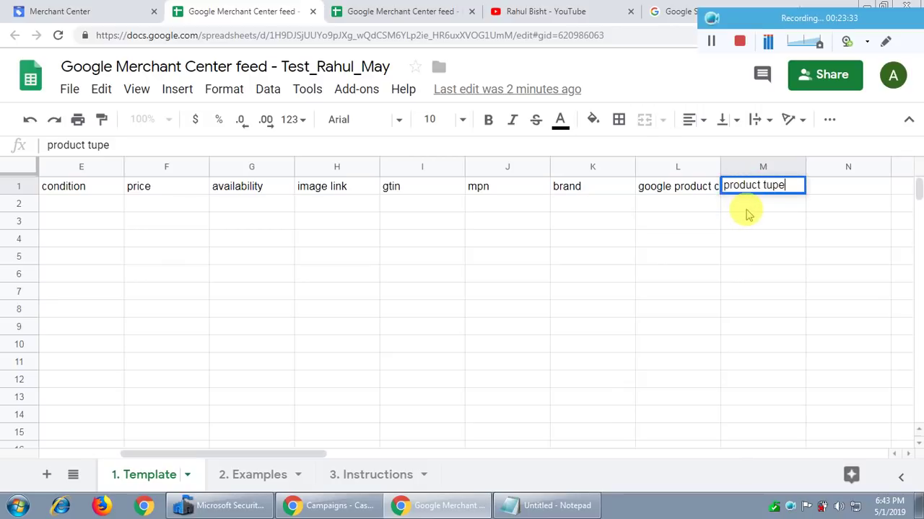
pyautogui.click(746, 209)
pyautogui.doubleClick(780, 186)
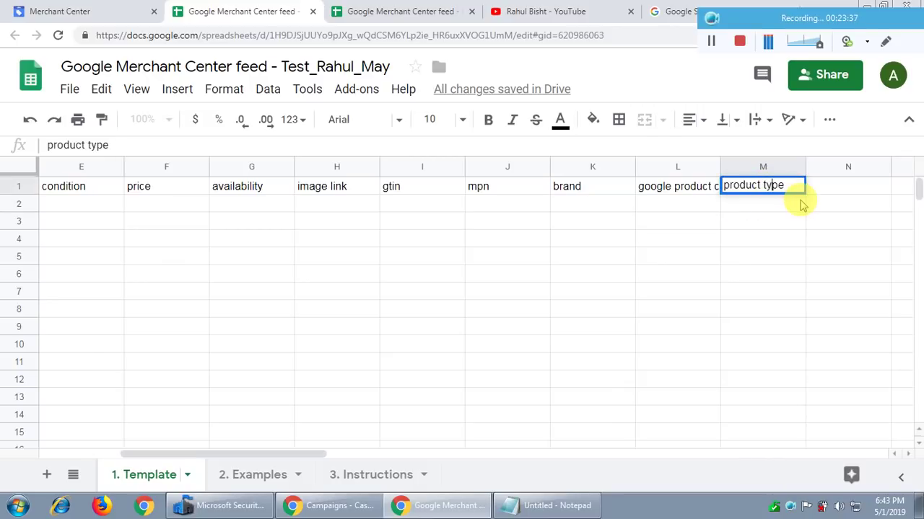
pyautogui.click(762, 207)
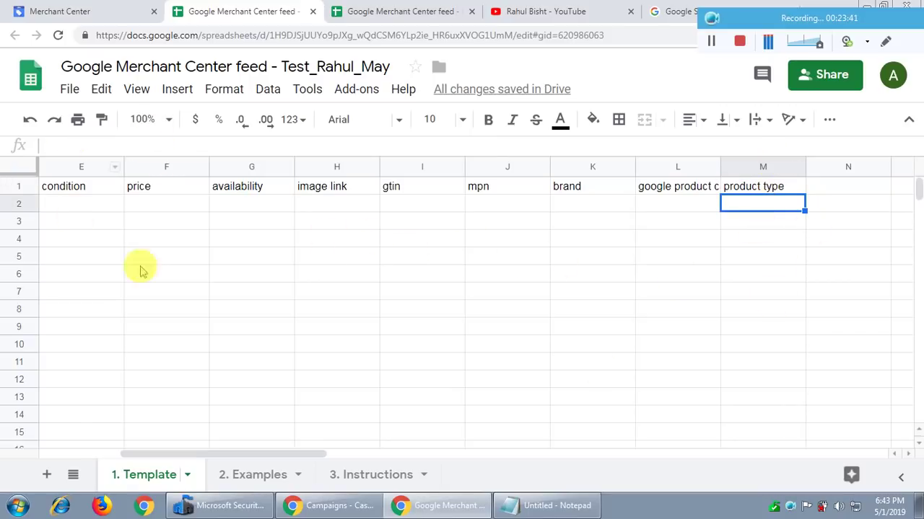
# Open the Samsung Note 9 feed's processing details in Merchant Center and close the test feed's spreadsheet
pyautogui.click(413, 11)
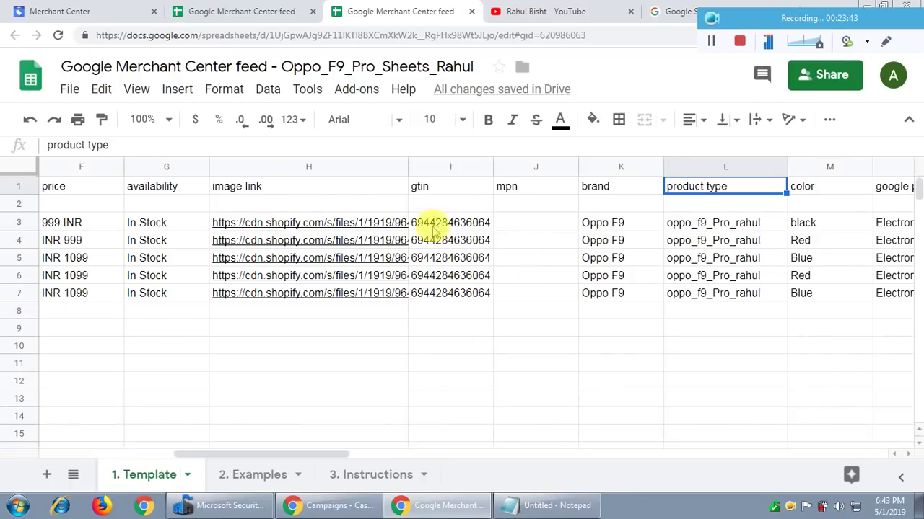
pyautogui.click(63, 12)
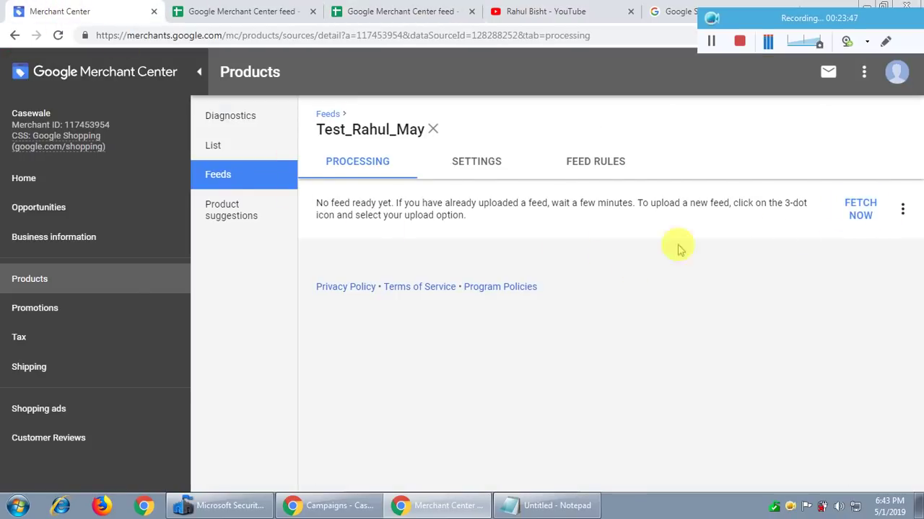
pyautogui.click(224, 178)
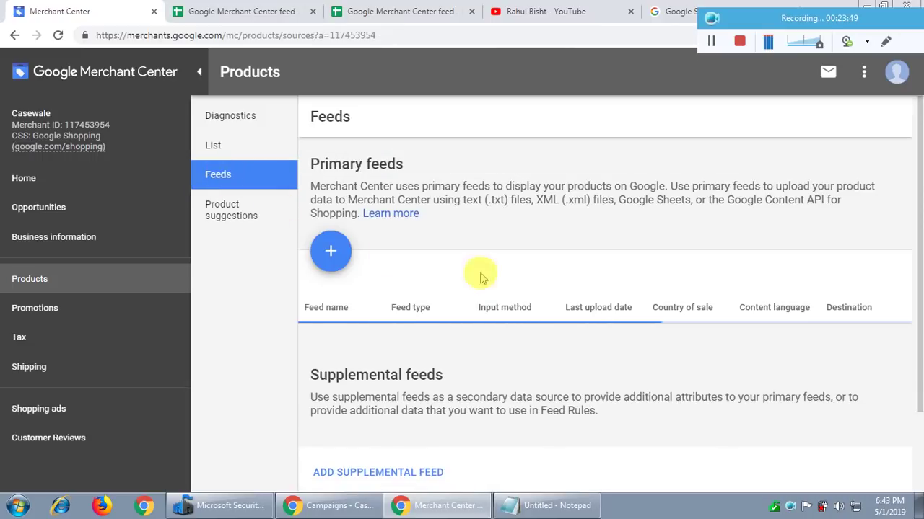
pyautogui.scroll(-2, 553, 277)
pyautogui.scroll(-2, 519, 293)
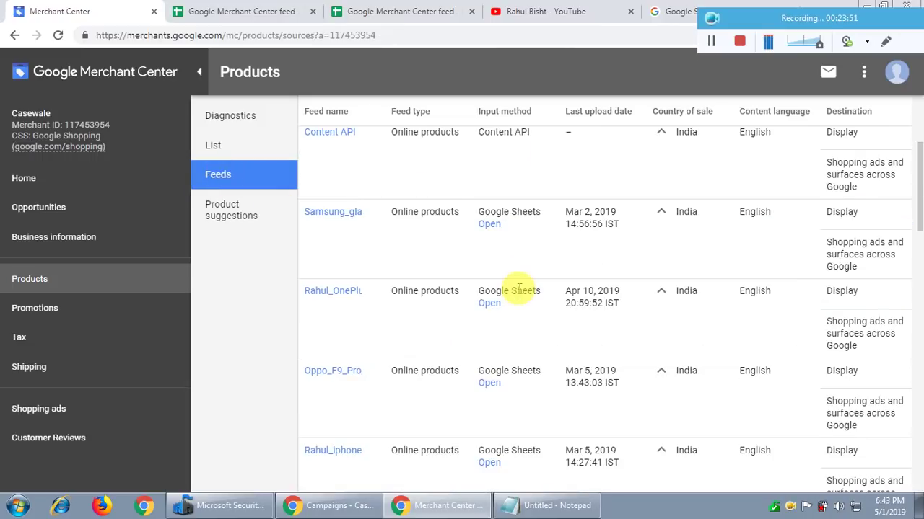
pyautogui.click(332, 213)
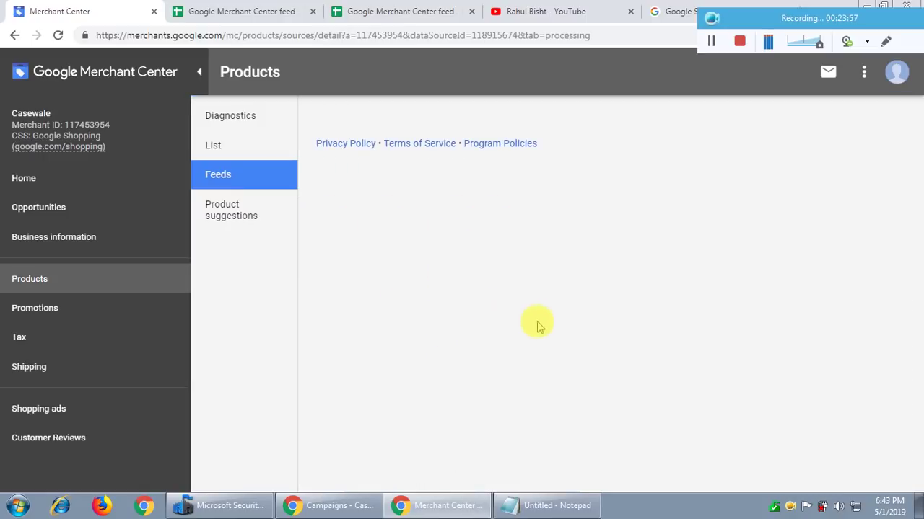
pyautogui.click(312, 10)
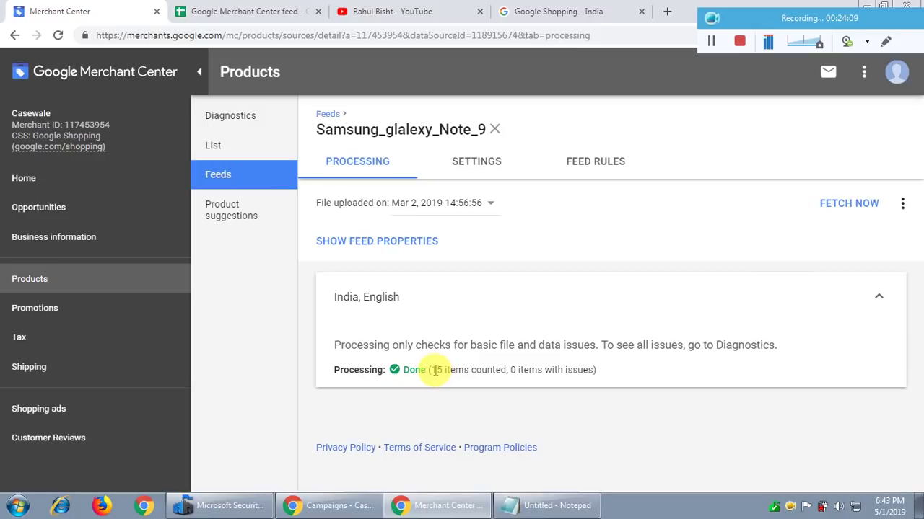
# Examine the Samsung feed's processing result for the items counted and the items with issues
pyautogui.moveTo(435, 370); pyautogui.dragTo(489, 371)
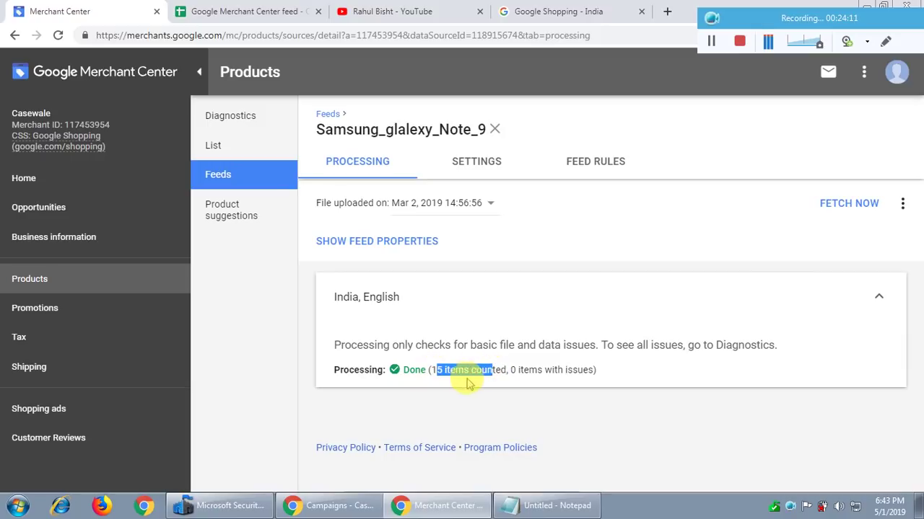
pyautogui.moveTo(510, 370); pyautogui.dragTo(593, 372)
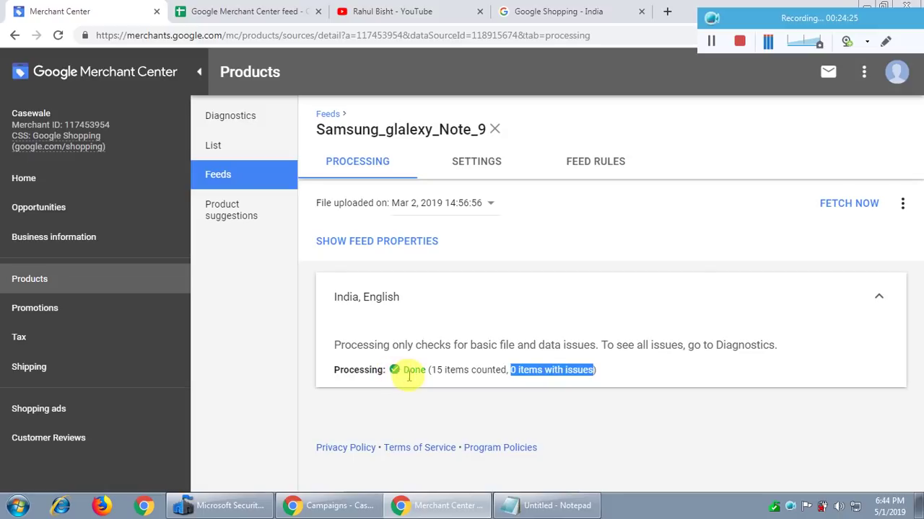
pyautogui.click(538, 368)
pyautogui.moveTo(510, 369); pyautogui.dragTo(592, 370)
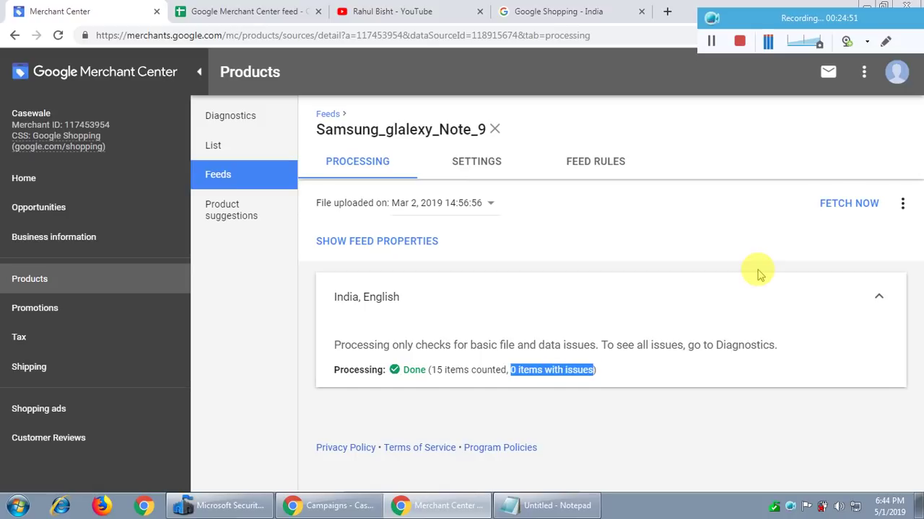
# Check the first product's brand in the Oppo F9 Pro feed sheet, and fetch the Samsung Note 9 feed again in Merchant Center
pyautogui.click(241, 11)
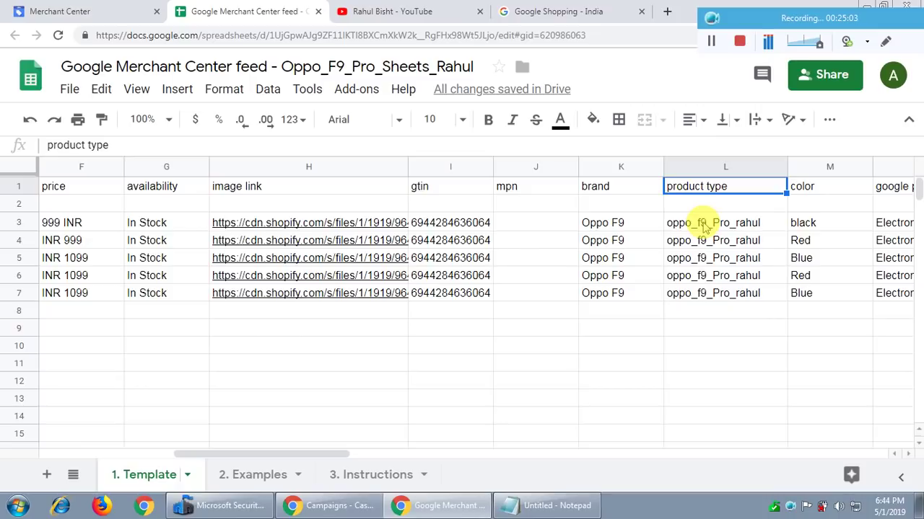
pyautogui.click(601, 225)
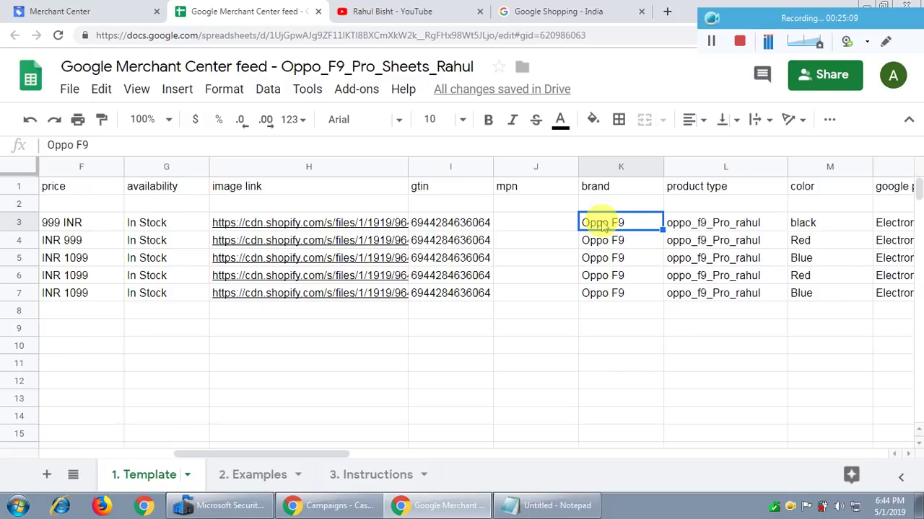
pyautogui.click(76, 11)
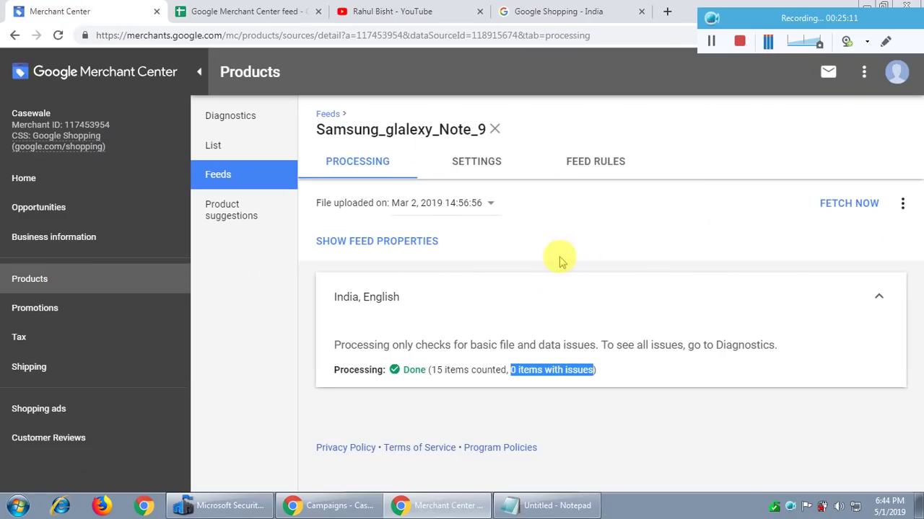
pyautogui.click(849, 203)
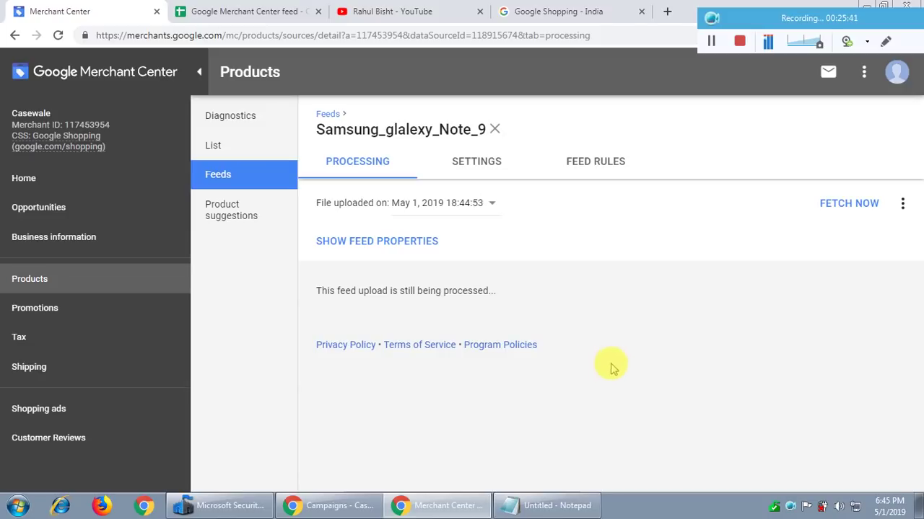
# Switch to Google Ads to view the V15_PRO ad group of the VIVO_V15_PRO campaign, and recheck the Samsung feed's processing in Merchant Center
pyautogui.click(337, 508)
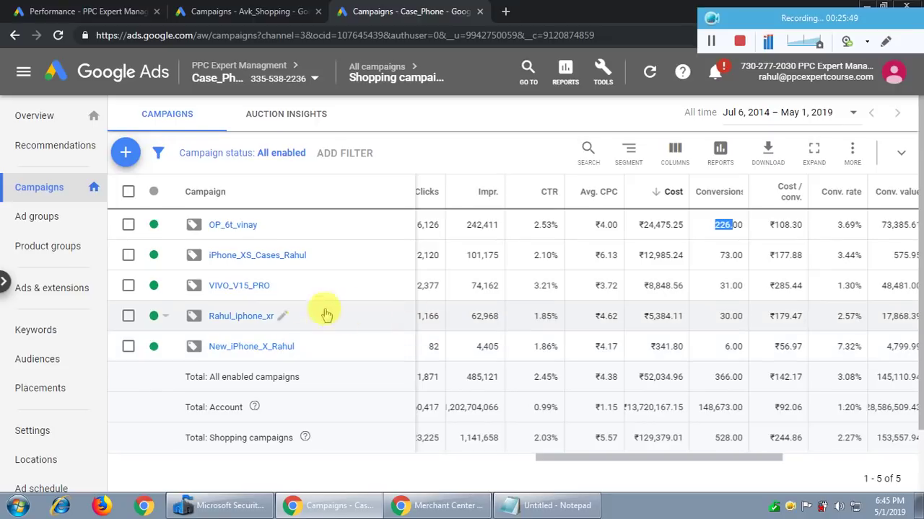
pyautogui.click(241, 285)
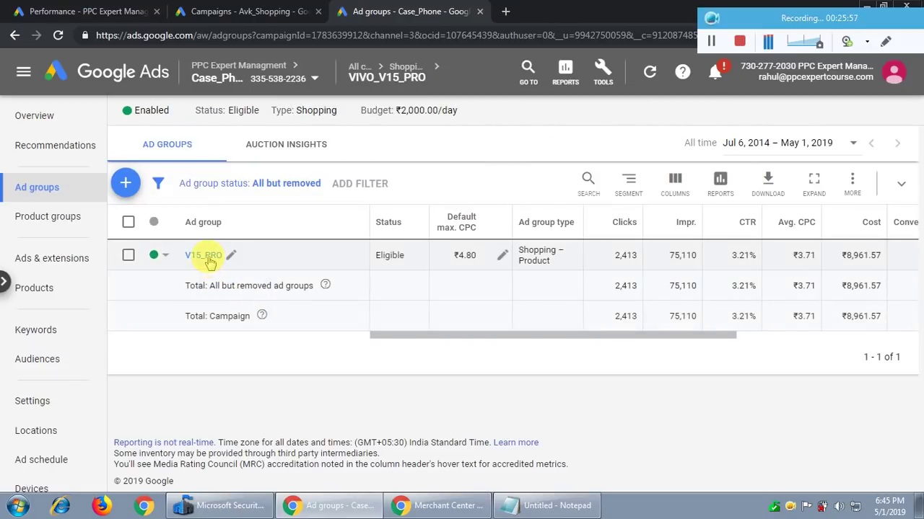
pyautogui.click(204, 256)
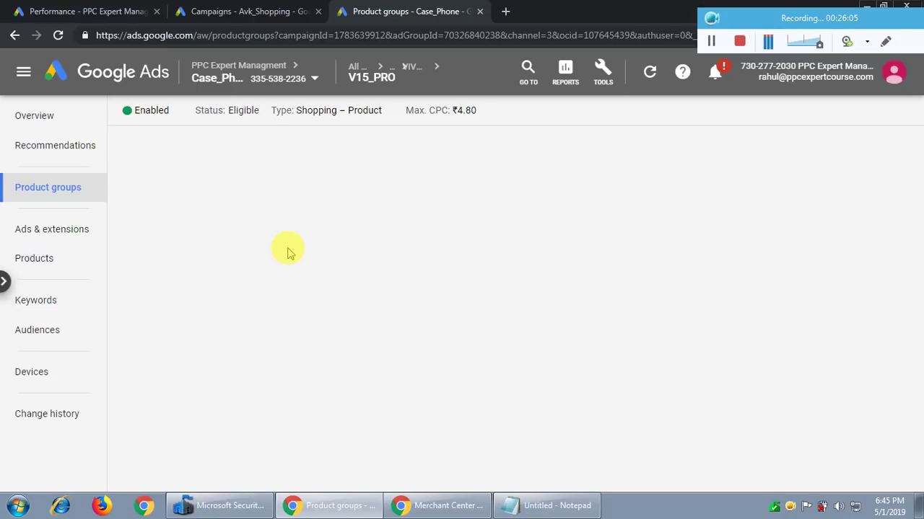
pyautogui.click(408, 505)
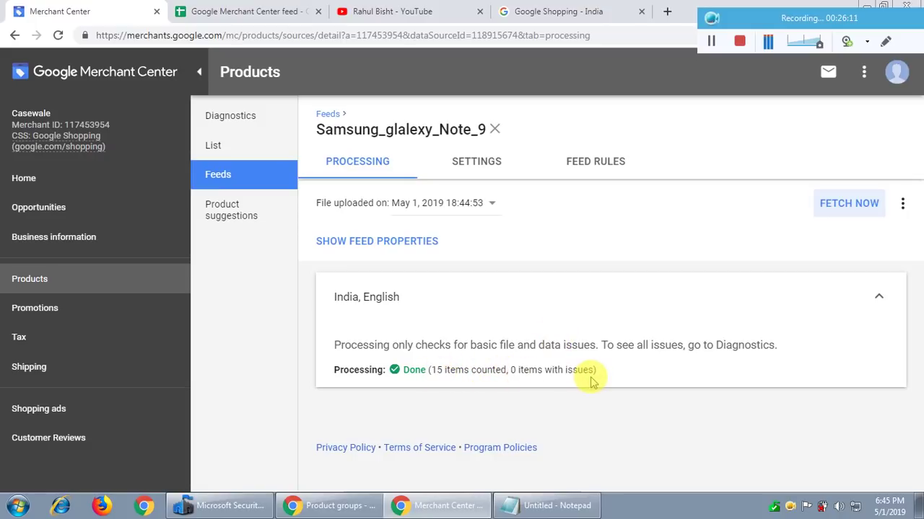
# Return to Google Ads and show the campaign list for all Shopping campaigns
pyautogui.click(350, 505)
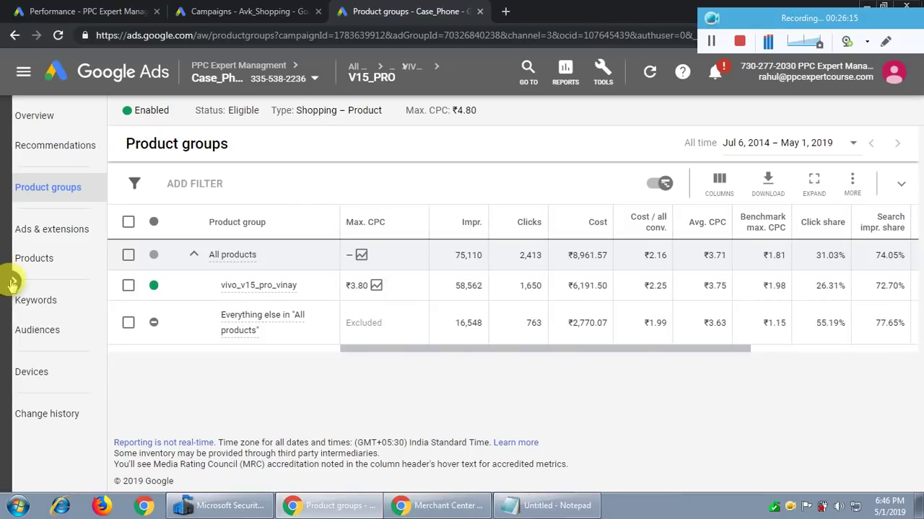
pyautogui.moveTo(18, 287)
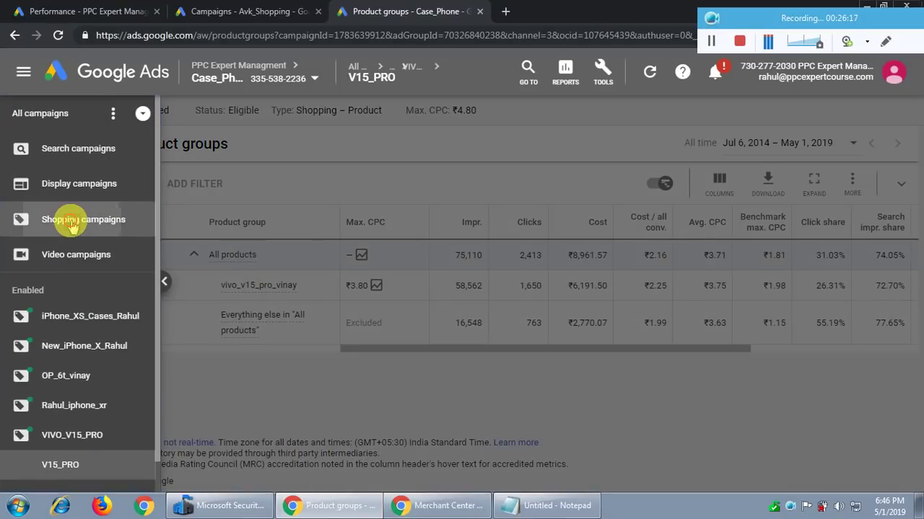
pyautogui.click(73, 224)
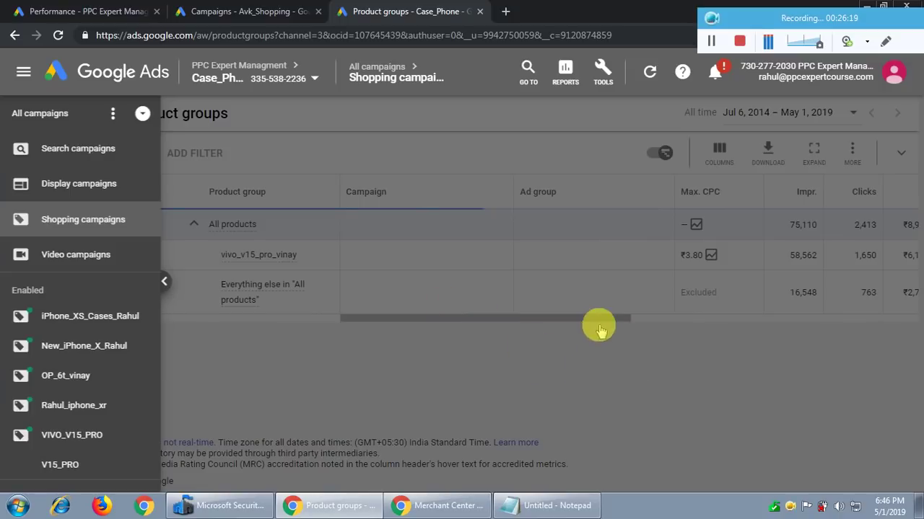
pyautogui.click(465, 126)
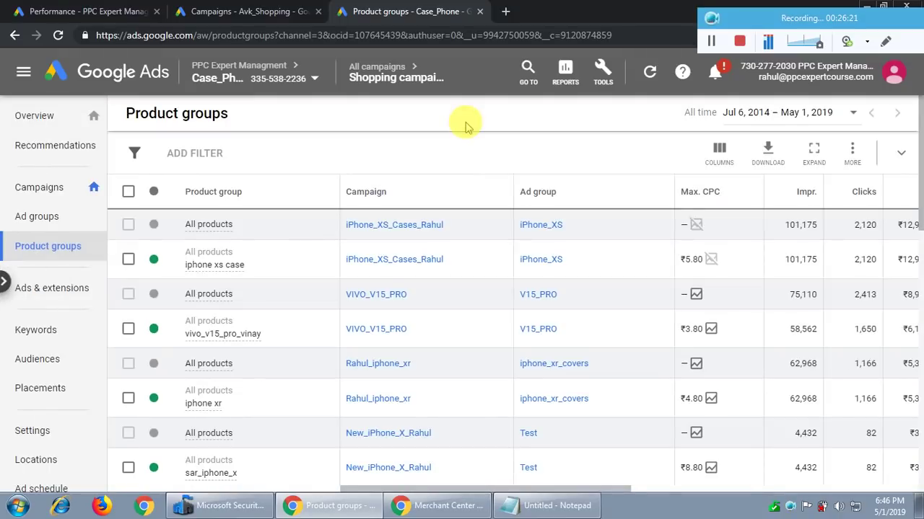
pyautogui.click(42, 189)
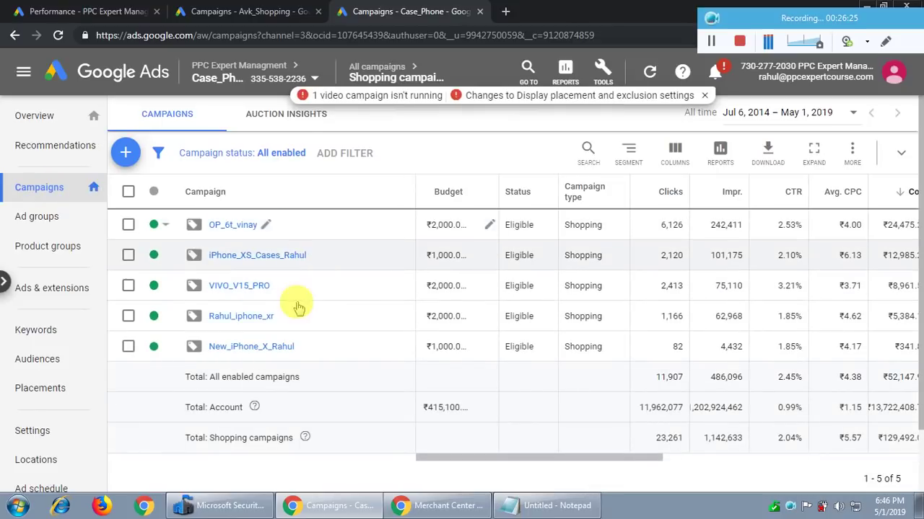
# Open the All products subdivision of the V15_PRO ad group in the VIVO_V15_PRO campaign and choose Product type as the subdivision attribute
pyautogui.click(243, 287)
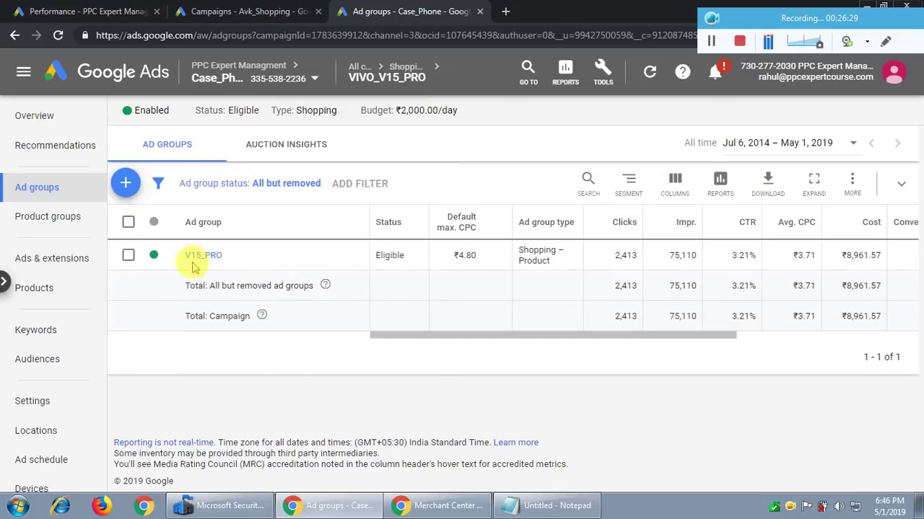
pyautogui.click(205, 257)
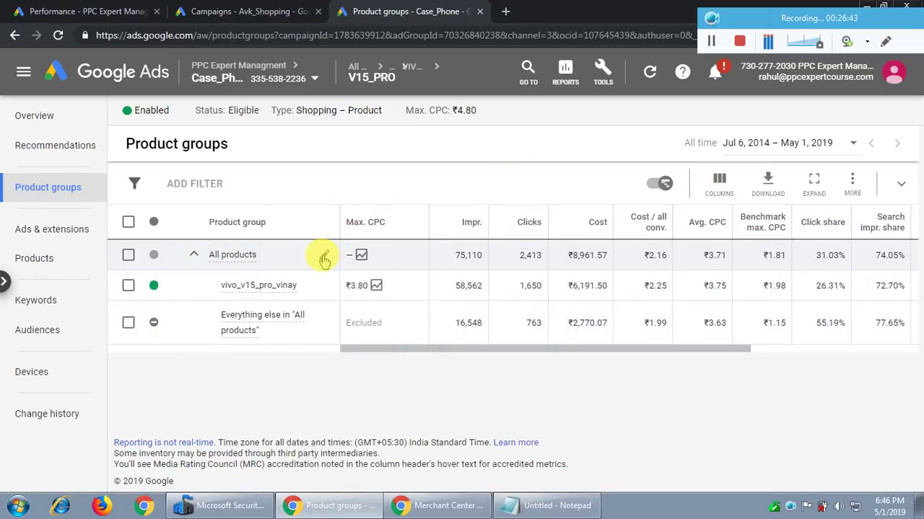
pyautogui.click(325, 254)
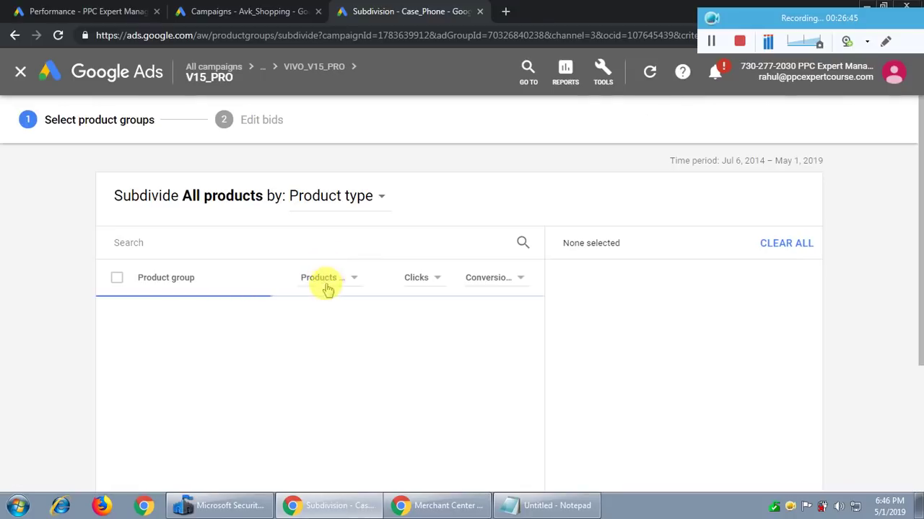
pyautogui.click(360, 199)
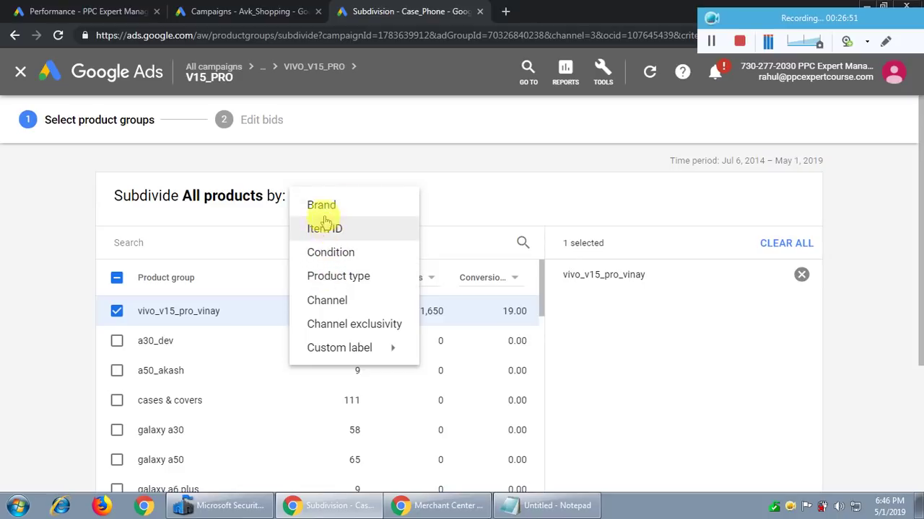
pyautogui.click(353, 280)
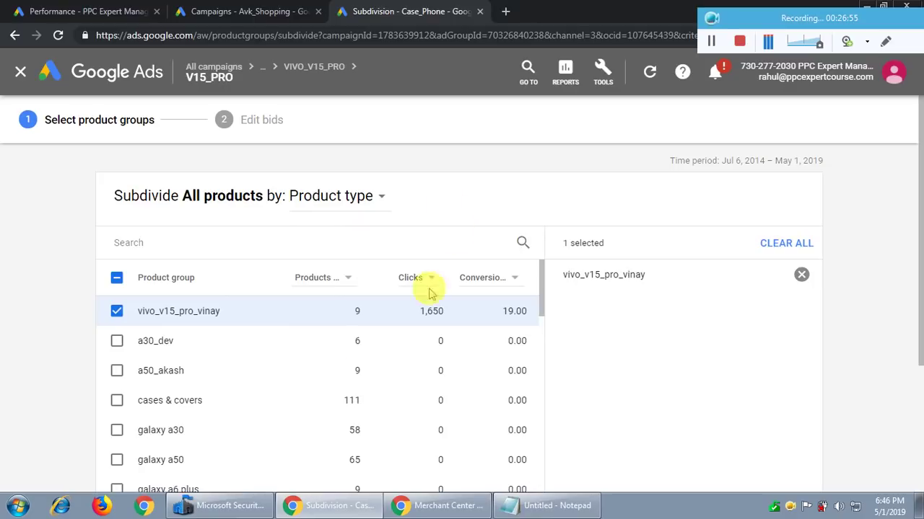
# Look through the product type values available for subdividing All products in the V15_PRO ad group
pyautogui.scroll(-1, 361, 345)
pyautogui.scroll(1, 361, 346)
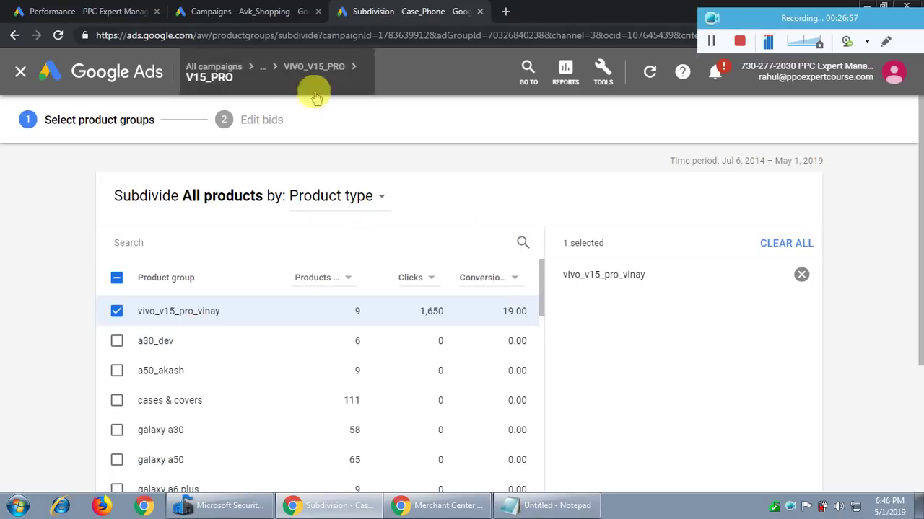
pyautogui.scroll(-1, 200, 349)
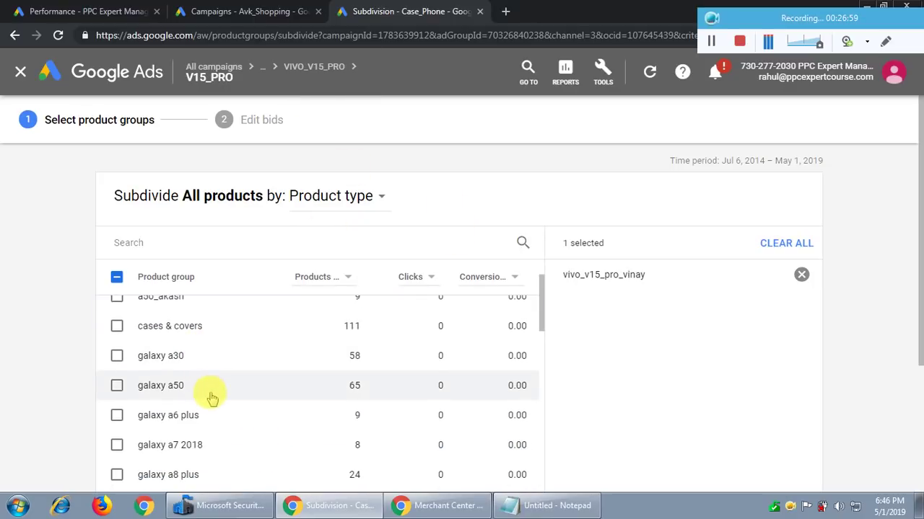
pyautogui.scroll(1, 210, 393)
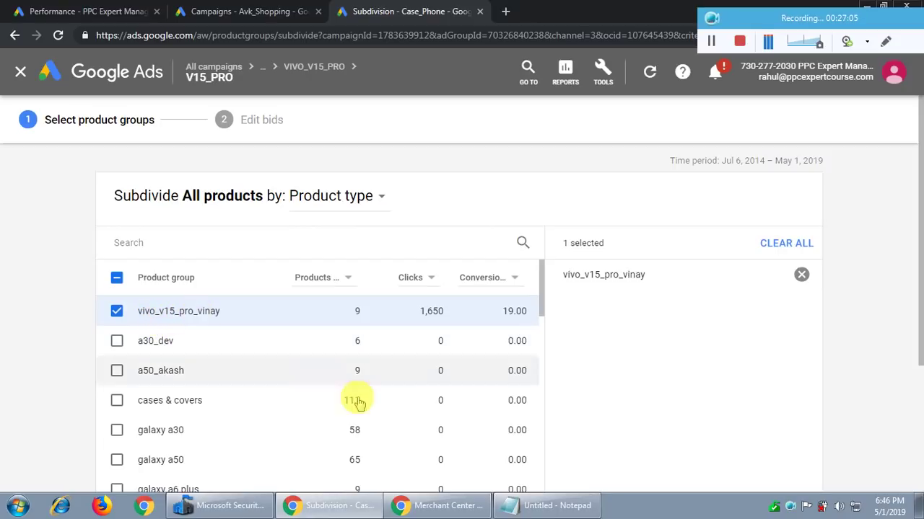
# Switch to the Oppo F9 Pro feed sheet and check the product type value of each listed product
pyautogui.click(431, 505)
pyautogui.click(249, 12)
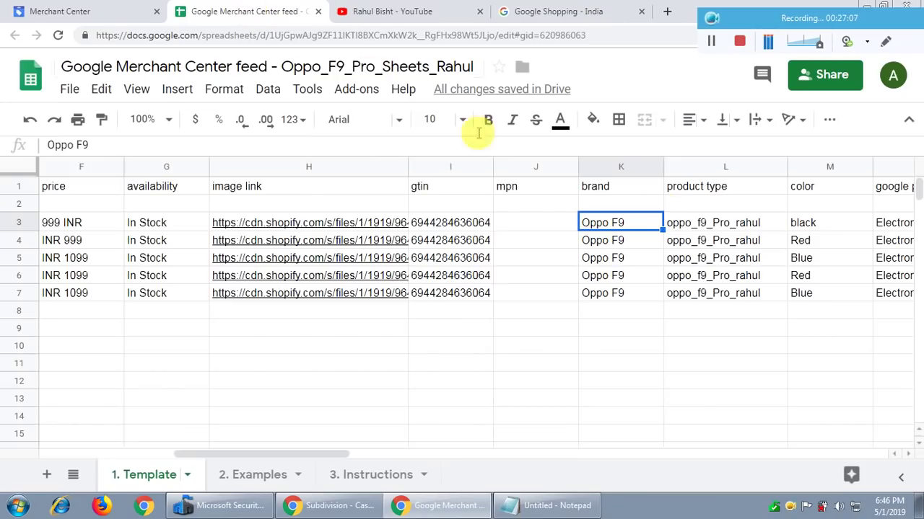
pyautogui.click(739, 225)
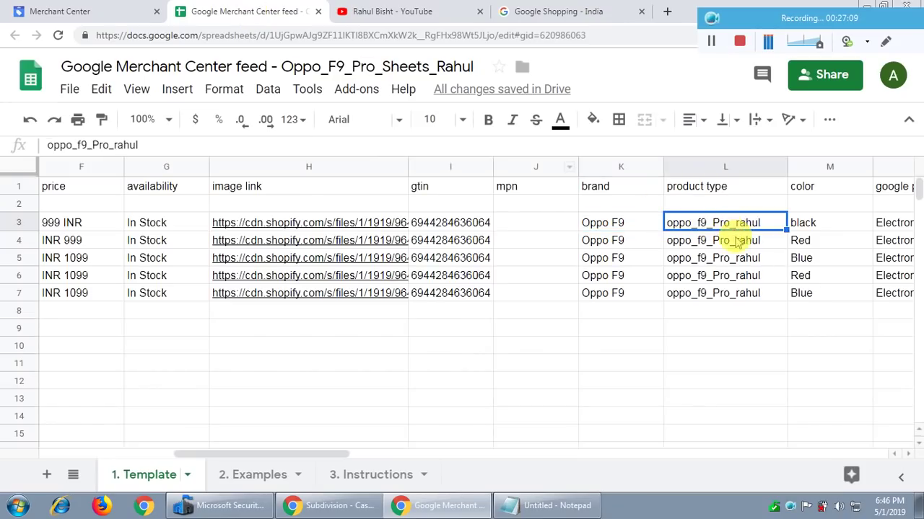
pyautogui.click(739, 241)
pyautogui.click(747, 258)
pyautogui.click(758, 275)
pyautogui.click(764, 292)
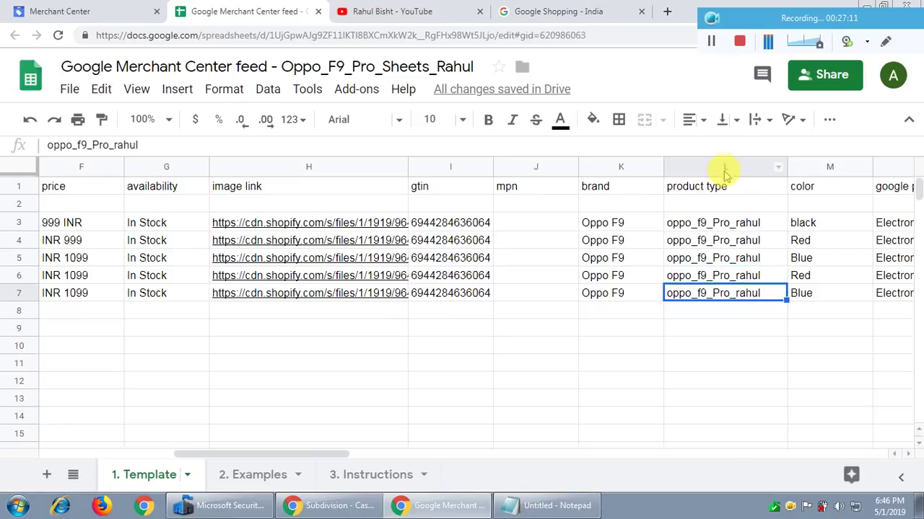
# Compare the first product's product type in the Oppo F9 Pro feed sheet with the full list of product type groups in Google Ads
pyautogui.click(332, 505)
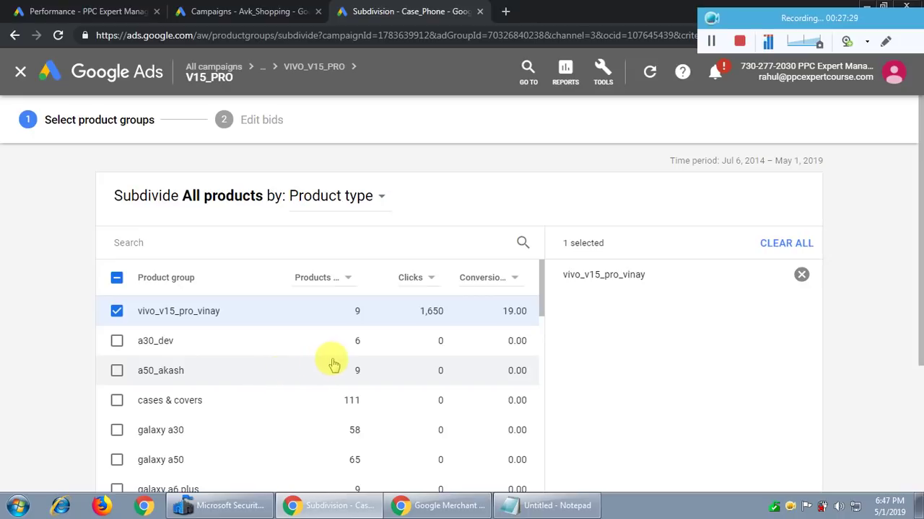
pyautogui.click(441, 505)
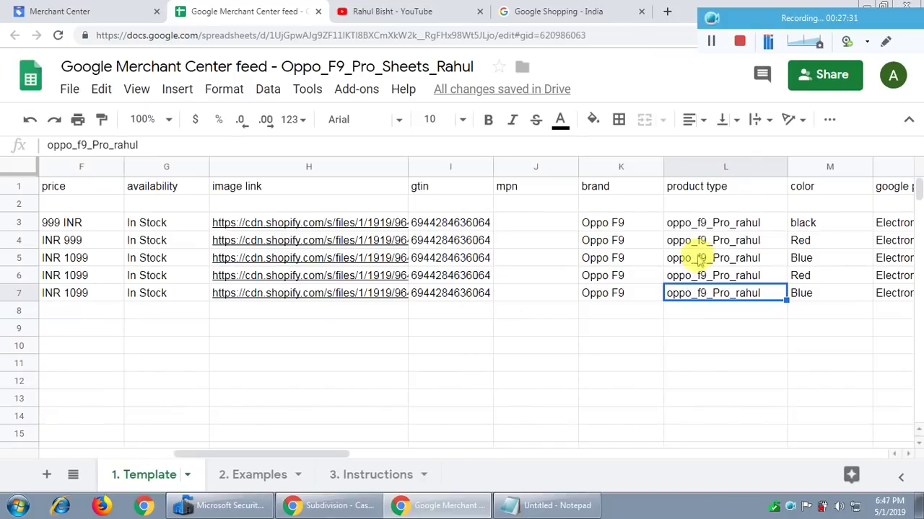
pyautogui.click(726, 227)
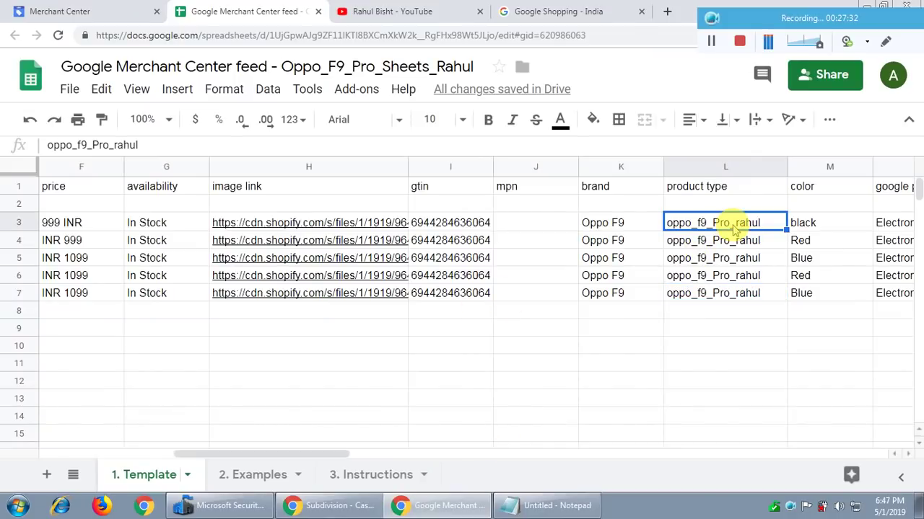
pyautogui.click(339, 507)
pyautogui.moveTo(542, 274); pyautogui.dragTo(540, 476)
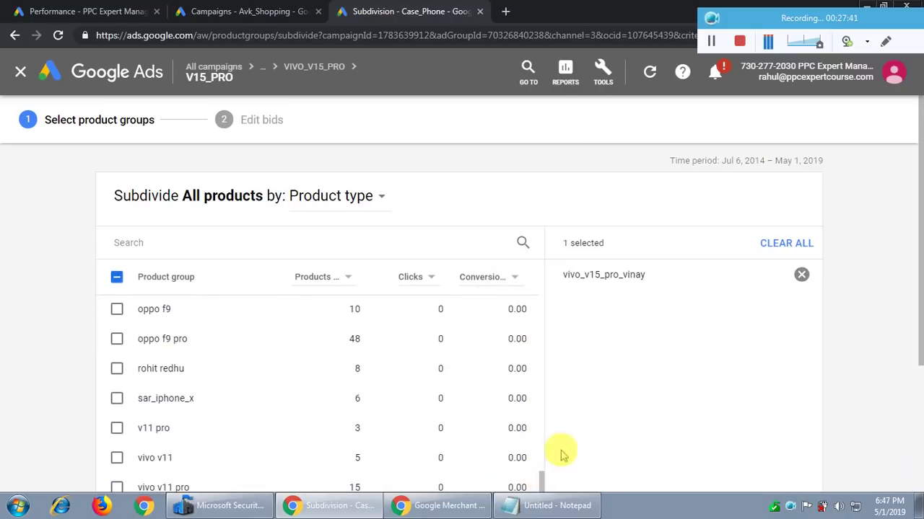
pyautogui.scroll(-1, 585, 394)
pyautogui.click(540, 414)
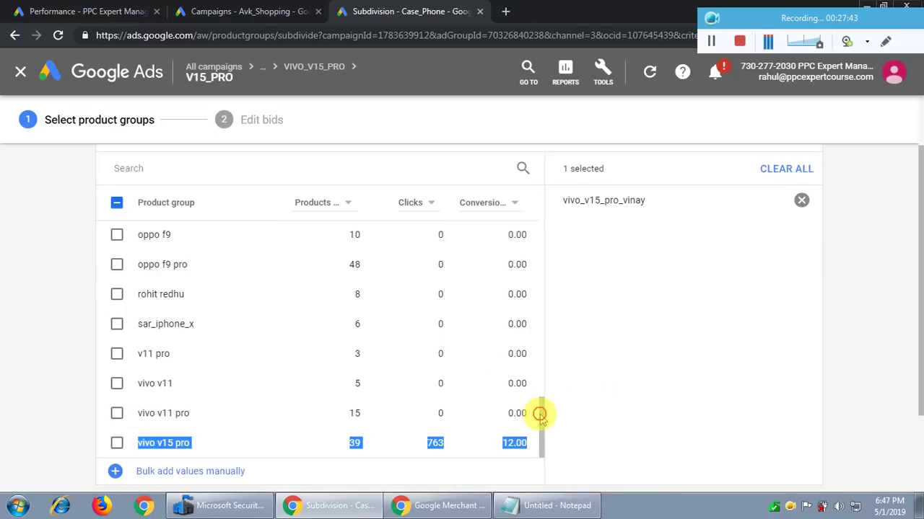
pyautogui.click(560, 412)
pyautogui.moveTo(540, 421); pyautogui.dragTo(546, 200)
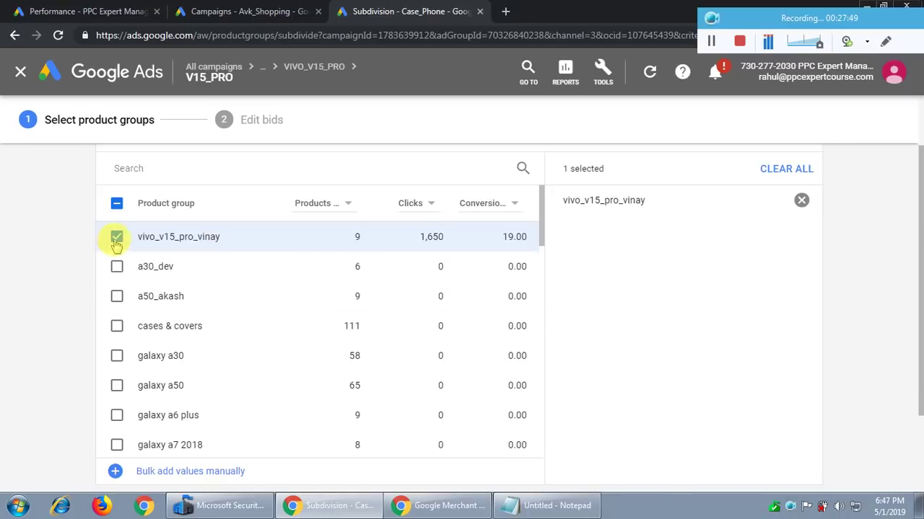
# Cancel the subdivision of All products and return to the product groups of the V15_PRO ad group
pyautogui.scroll(-2, 690, 315)
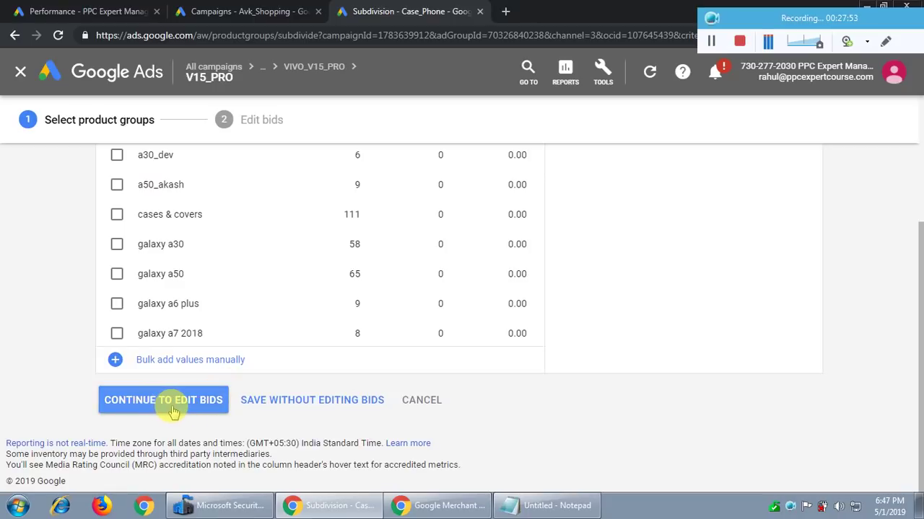
pyautogui.scroll(1, 687, 429)
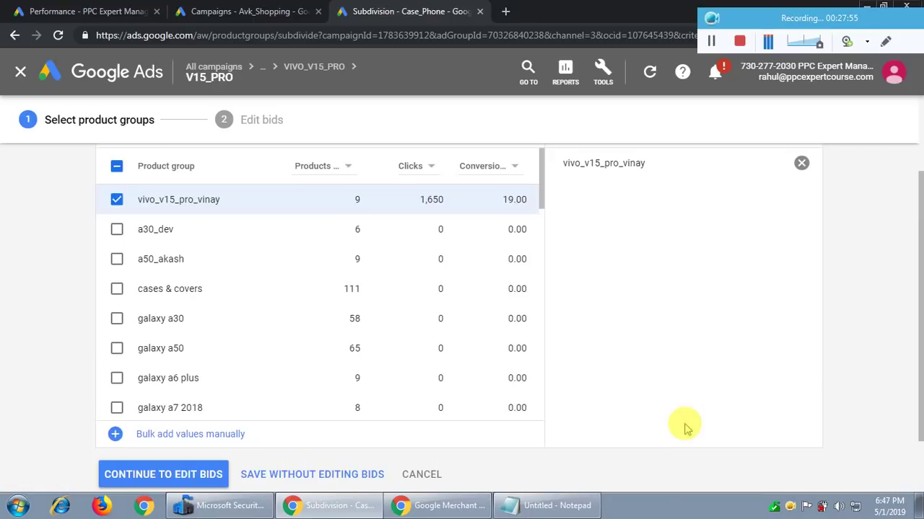
pyautogui.scroll(-1, 678, 437)
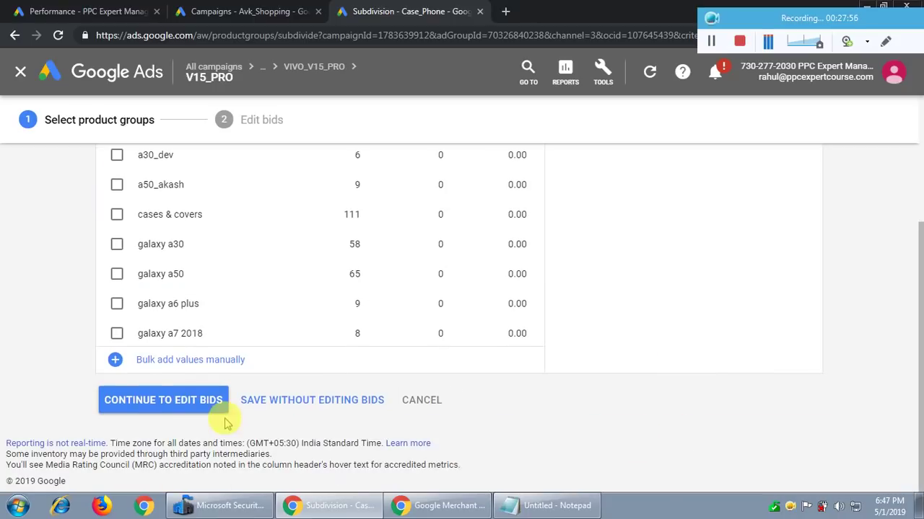
pyautogui.click(426, 407)
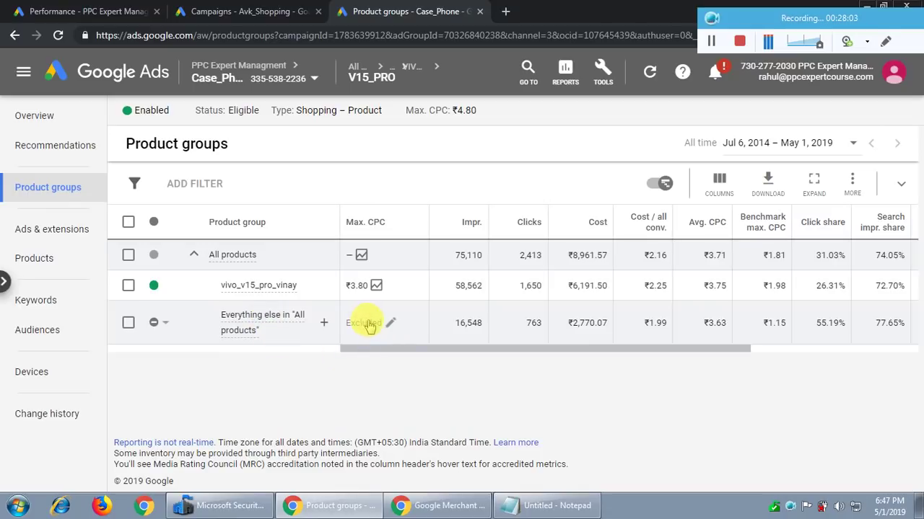
pyautogui.hotkey('ctrl', '+')
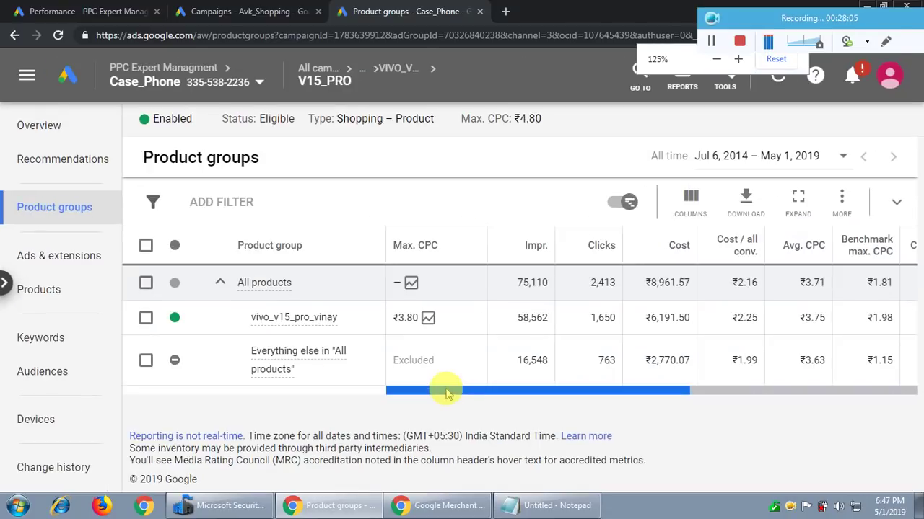
pyautogui.hotkey('ctrl', '-')
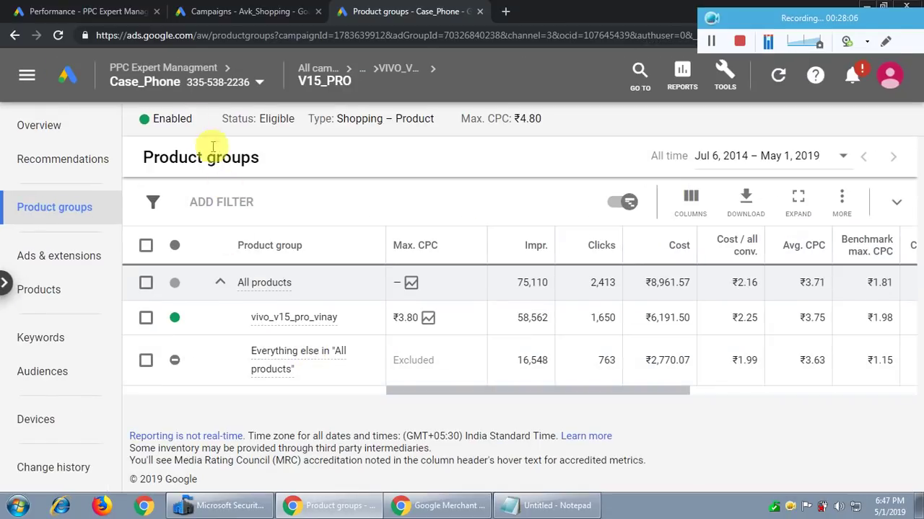
# Switch to Merchant Center and view the list of primary feeds
pyautogui.click(424, 504)
pyautogui.click(72, 11)
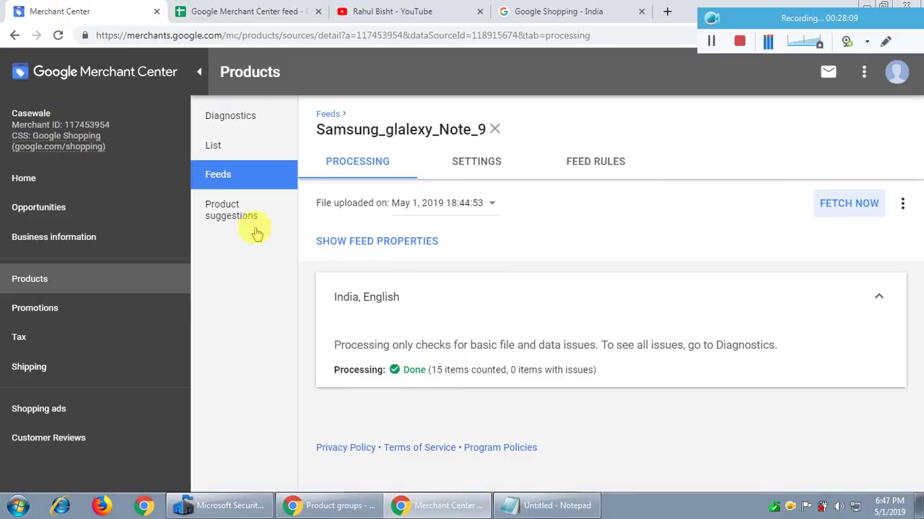
pyautogui.click(209, 178)
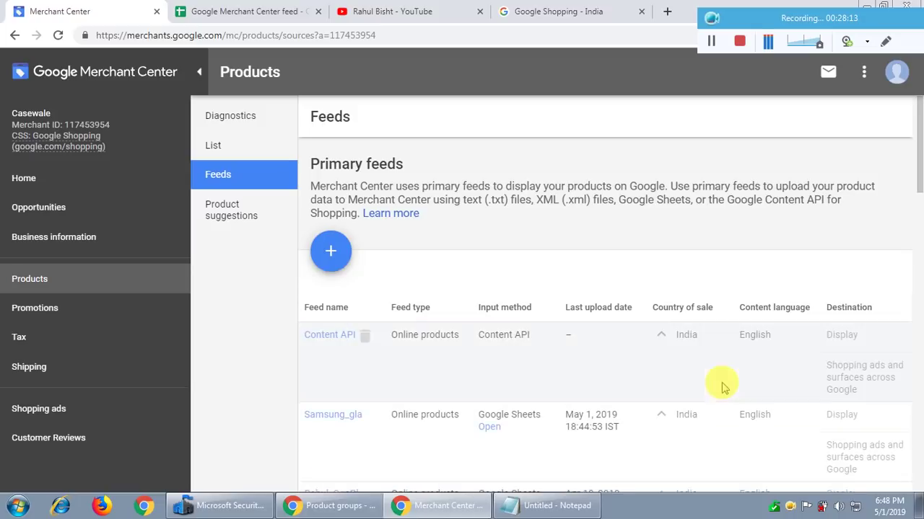
pyautogui.scroll(-1, 721, 383)
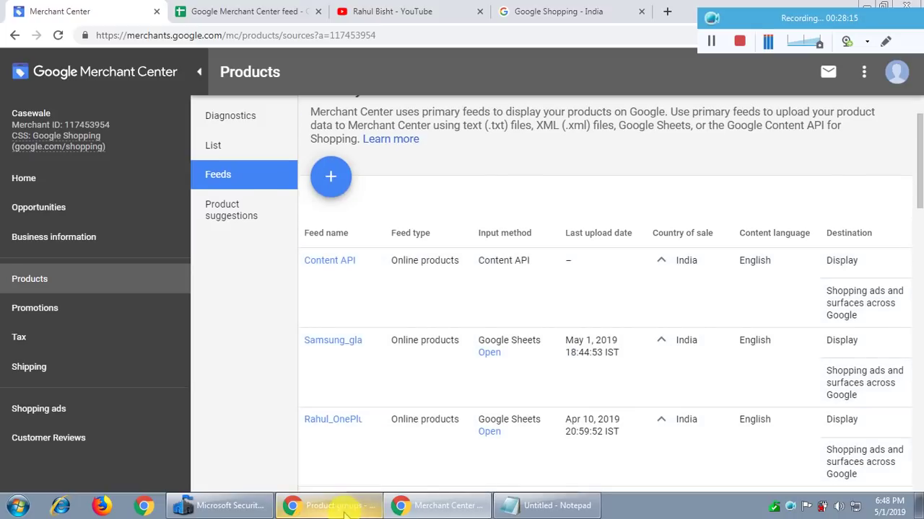
# Go back to the Oppo F9 Pro feed sheet and highlight the product type values in L3:L7 for review
pyautogui.click(339, 505)
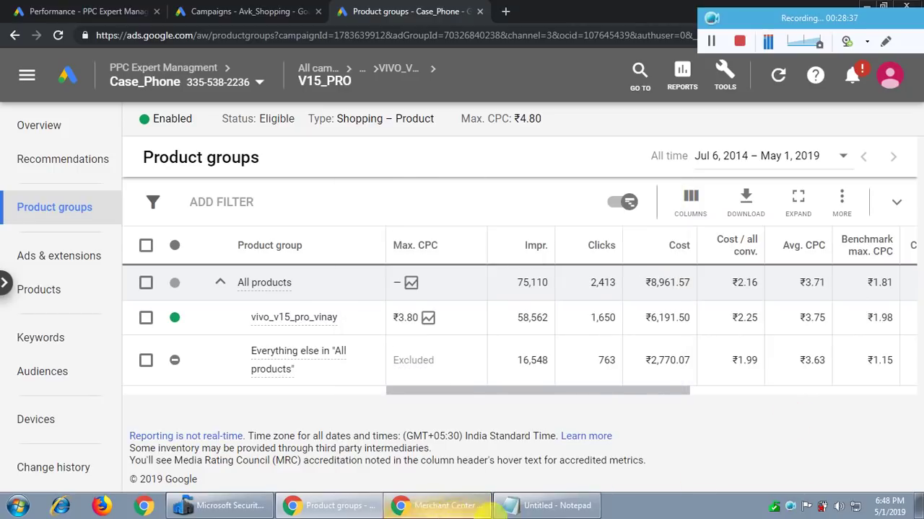
pyautogui.click(443, 505)
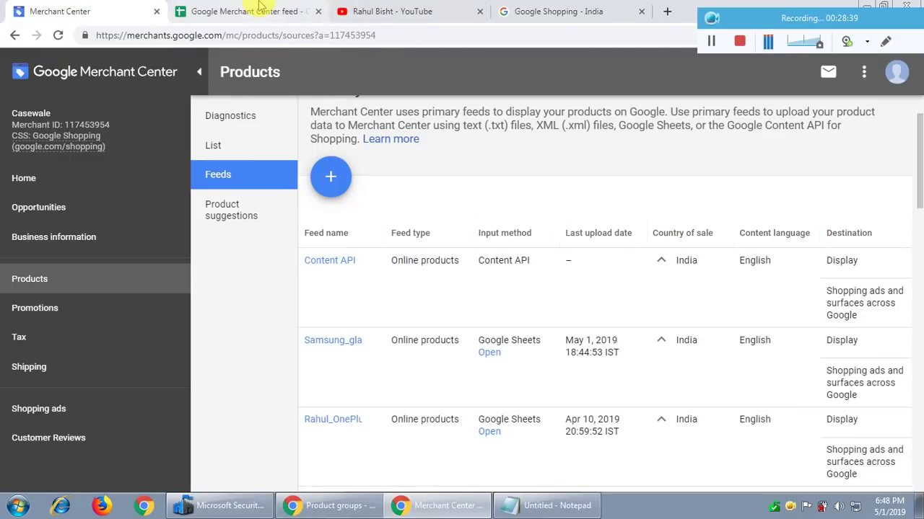
pyautogui.click(238, 11)
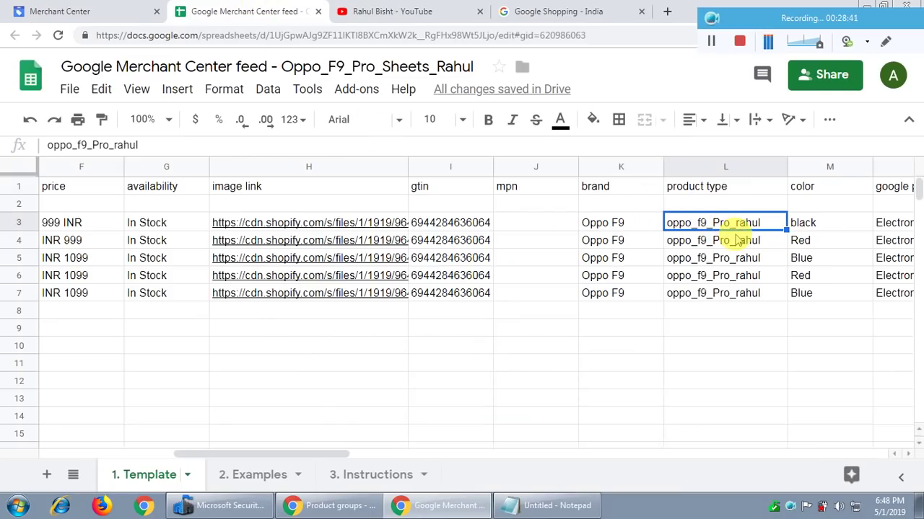
pyautogui.hotkey('shift', 'Down')
pyautogui.hotkey('shift', 'Down')
pyautogui.hotkey('shift', 'Down')
pyautogui.hotkey('shift', 'Down')
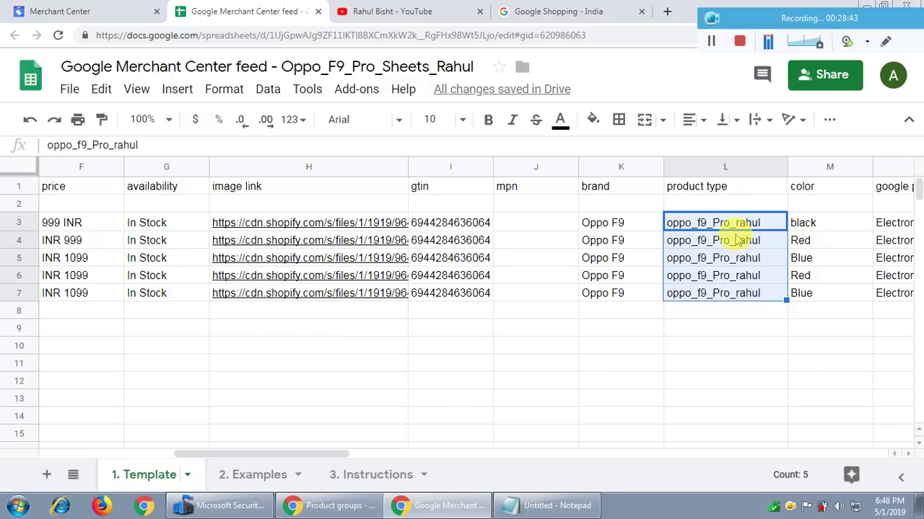
pyautogui.click(738, 246)
pyautogui.click(739, 265)
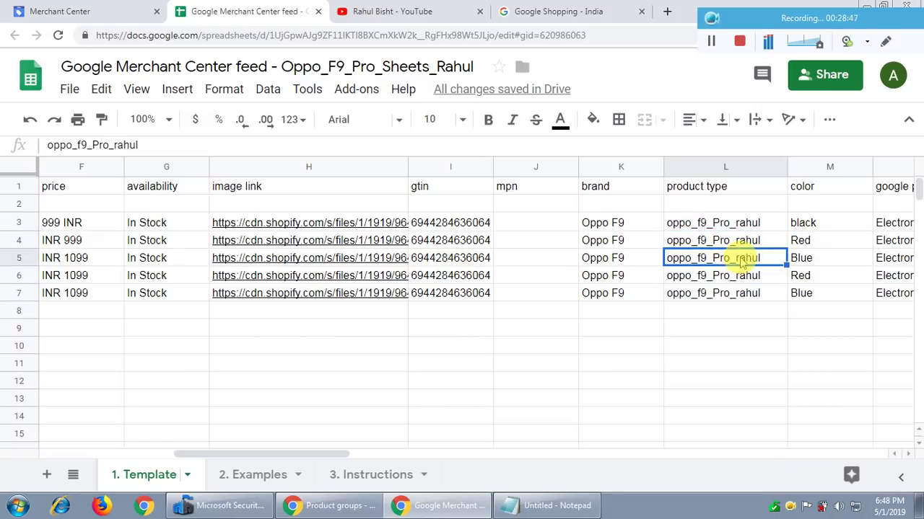
# Switch to Google Ads, add a subdivision to the active Vivo V15 Pro product group, and subdivide it by Item ID
pyautogui.click(338, 506)
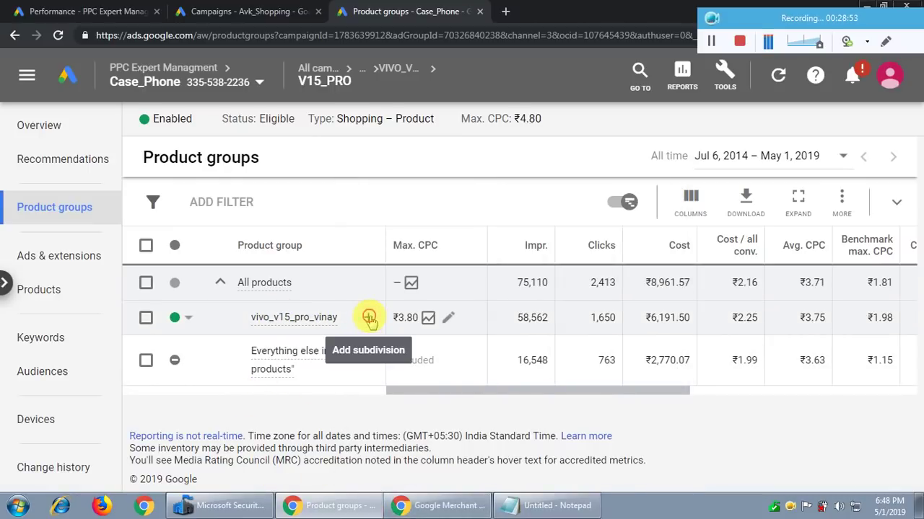
pyautogui.click(369, 321)
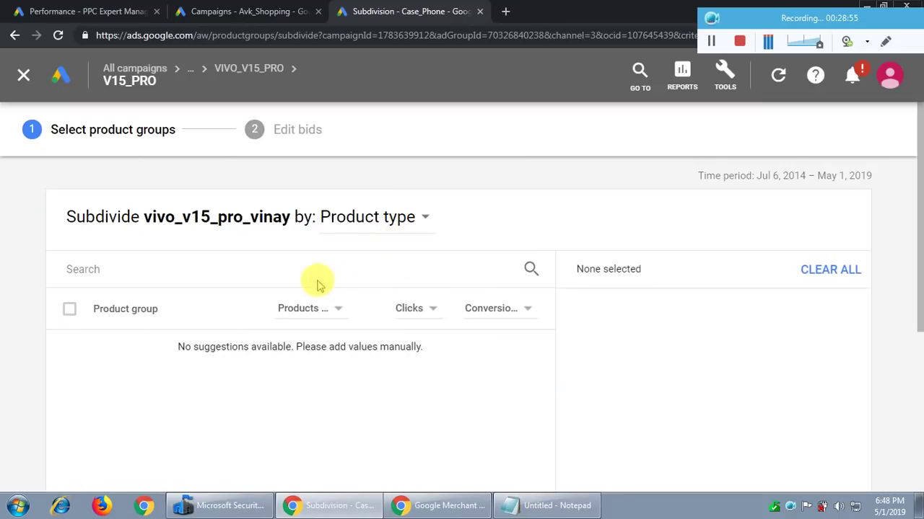
pyautogui.click(390, 226)
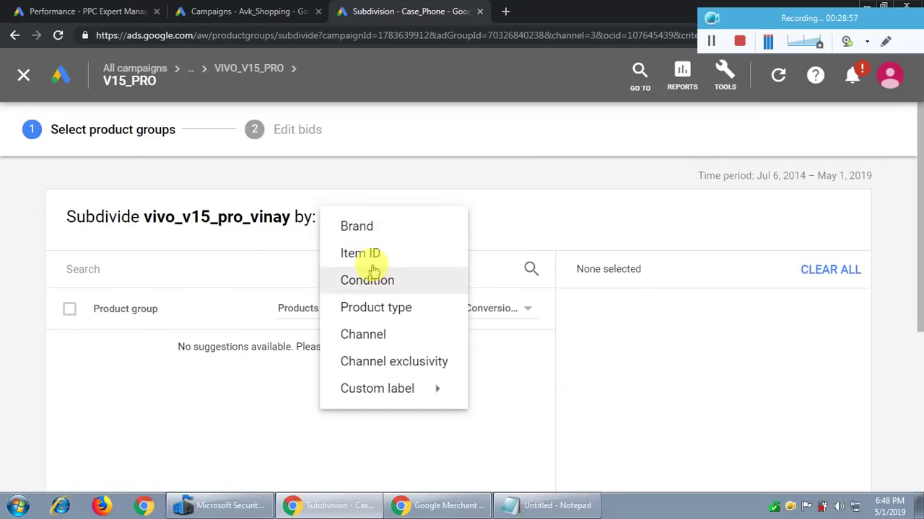
pyautogui.click(369, 254)
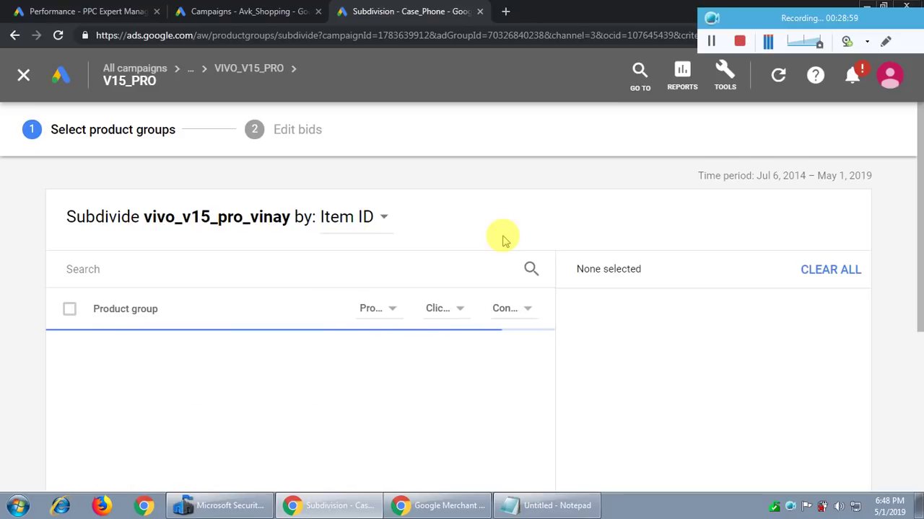
# Select items vivo_v15_pro_case_01 and vivo_v15_pro_case_02 for the subdivision and continue to editing their bids
pyautogui.scroll(-1, 462, 267)
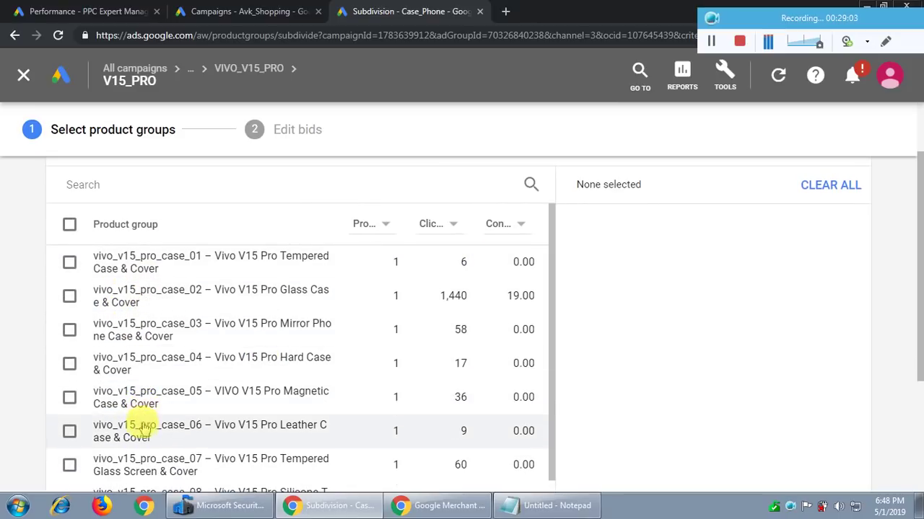
pyautogui.click(69, 264)
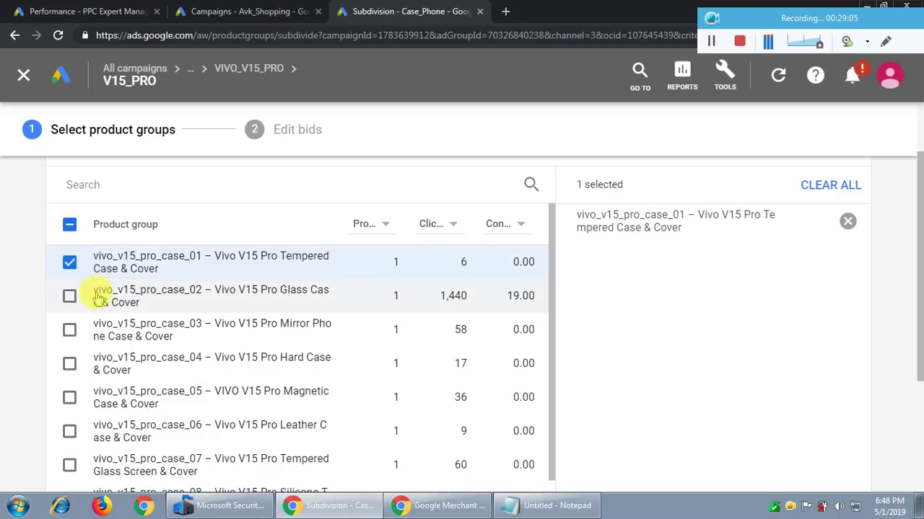
pyautogui.click(71, 299)
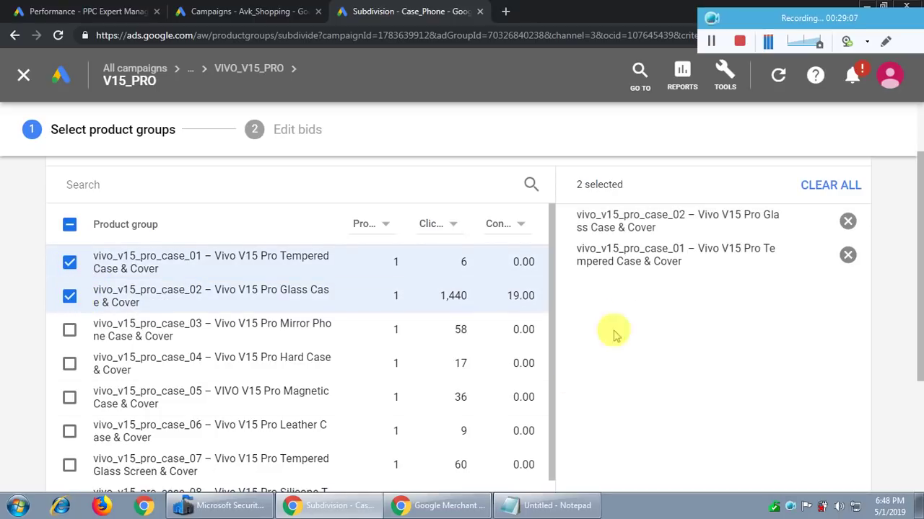
pyautogui.scroll(-3, 674, 346)
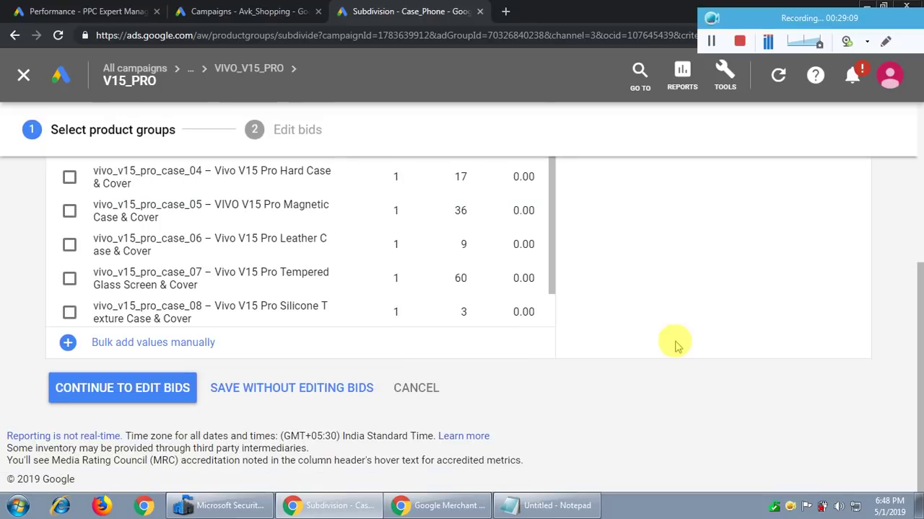
pyautogui.click(123, 388)
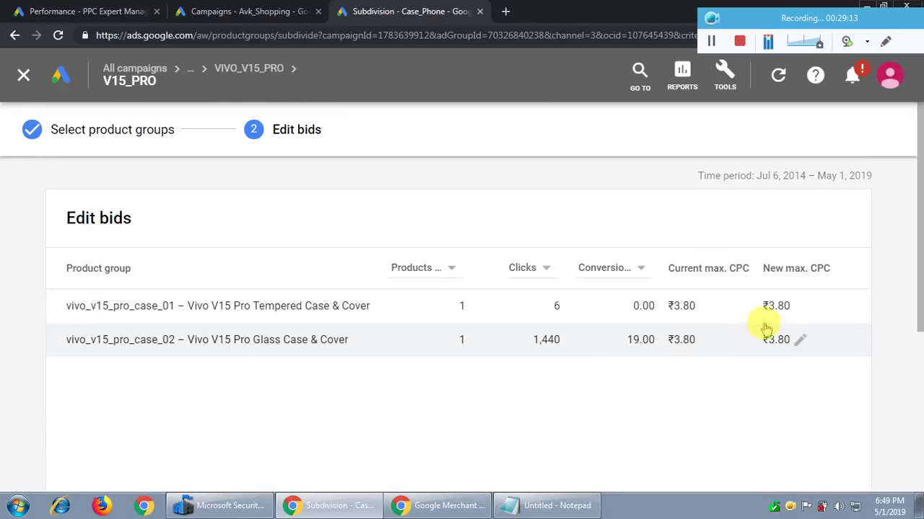
# Set the new max. CPC of vivo_v15_pro_case_01 to ₹2.80 and save the item ID subdivision
pyautogui.click(799, 307)
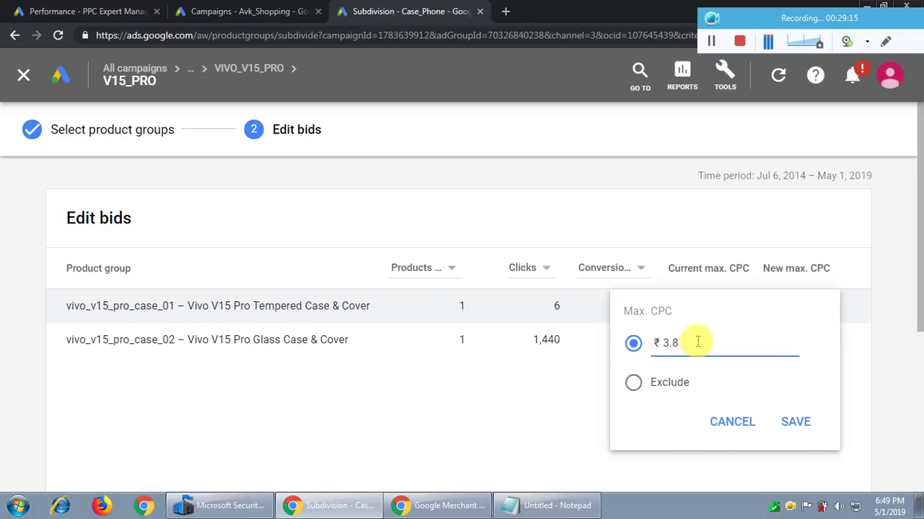
pyautogui.write('2.80')
pyautogui.click(795, 421)
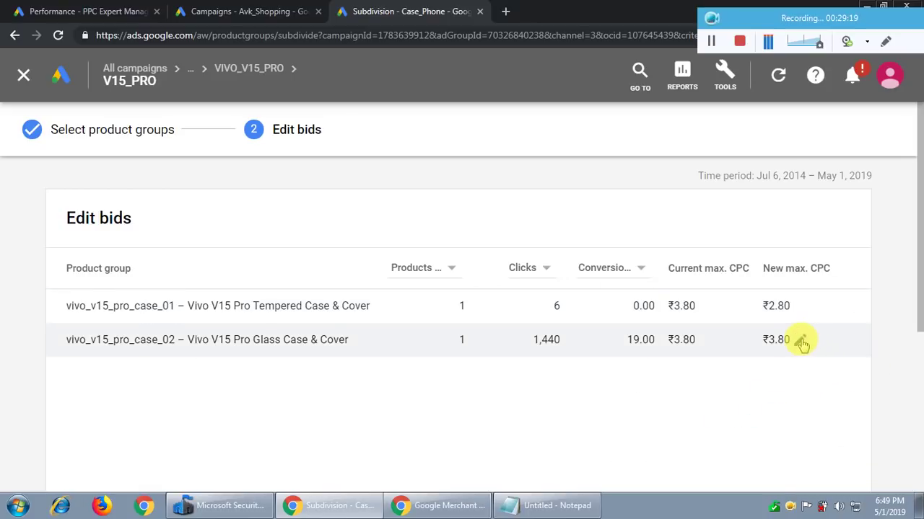
pyautogui.scroll(-4, 6, 375)
pyautogui.click(75, 390)
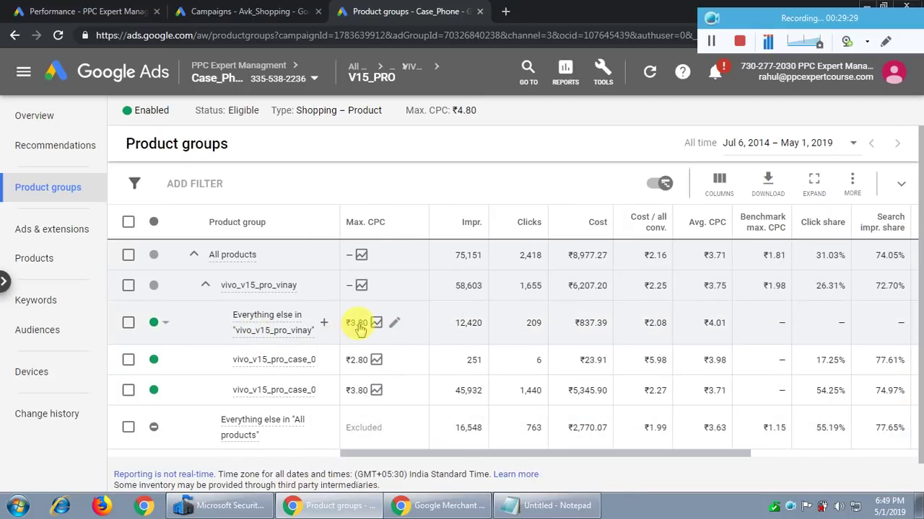
# Exclude the "Everything else" group within the Vivo V15 Pro product type, and briefly view the item ID product group details
pyautogui.click(394, 323)
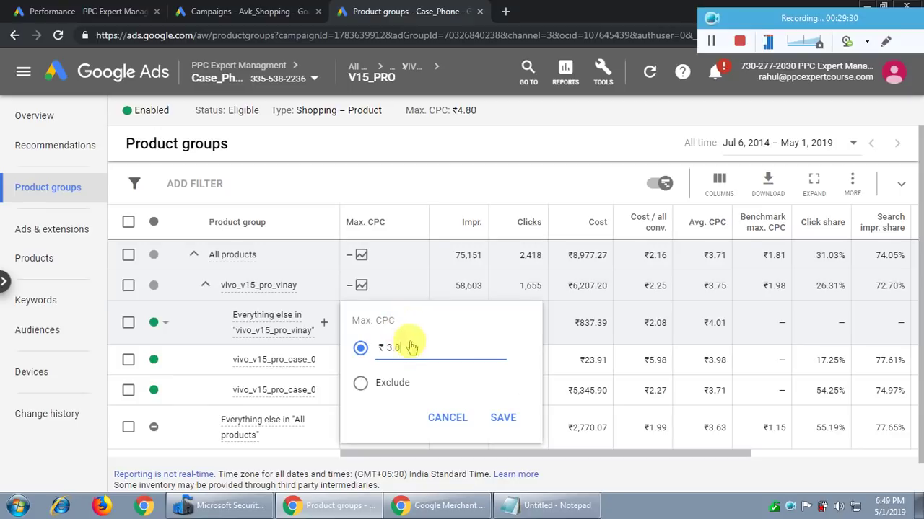
pyautogui.click(360, 383)
pyautogui.click(504, 418)
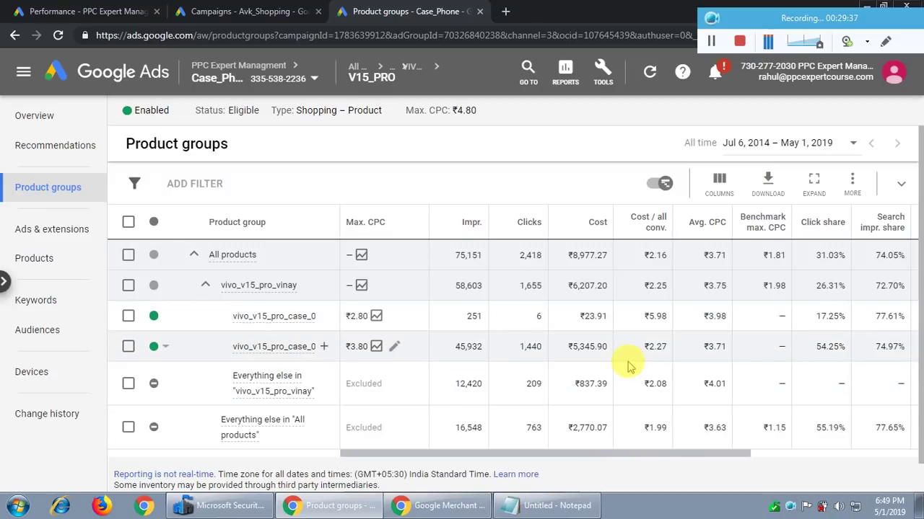
pyautogui.click(264, 316)
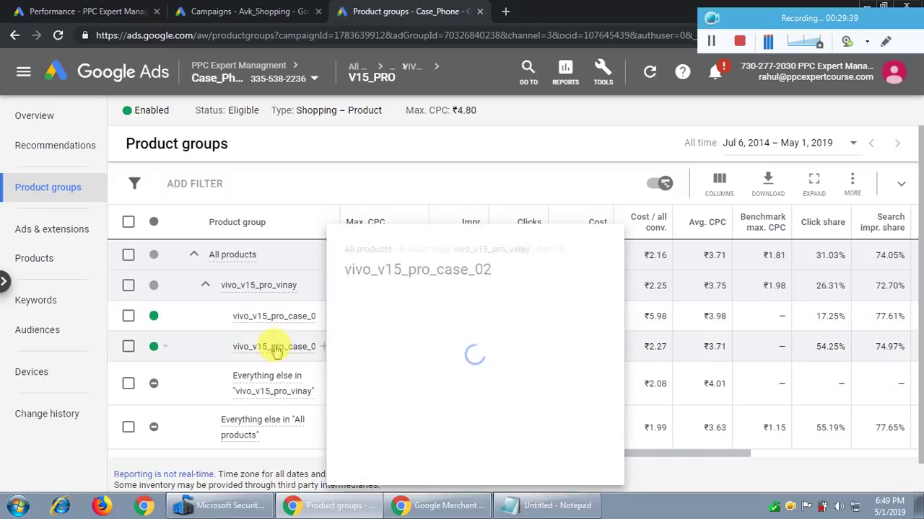
pyautogui.click(824, 431)
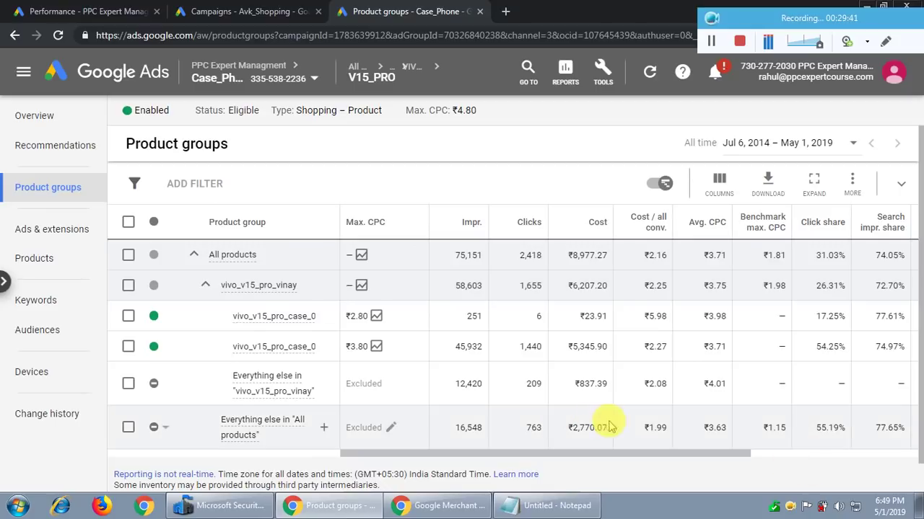